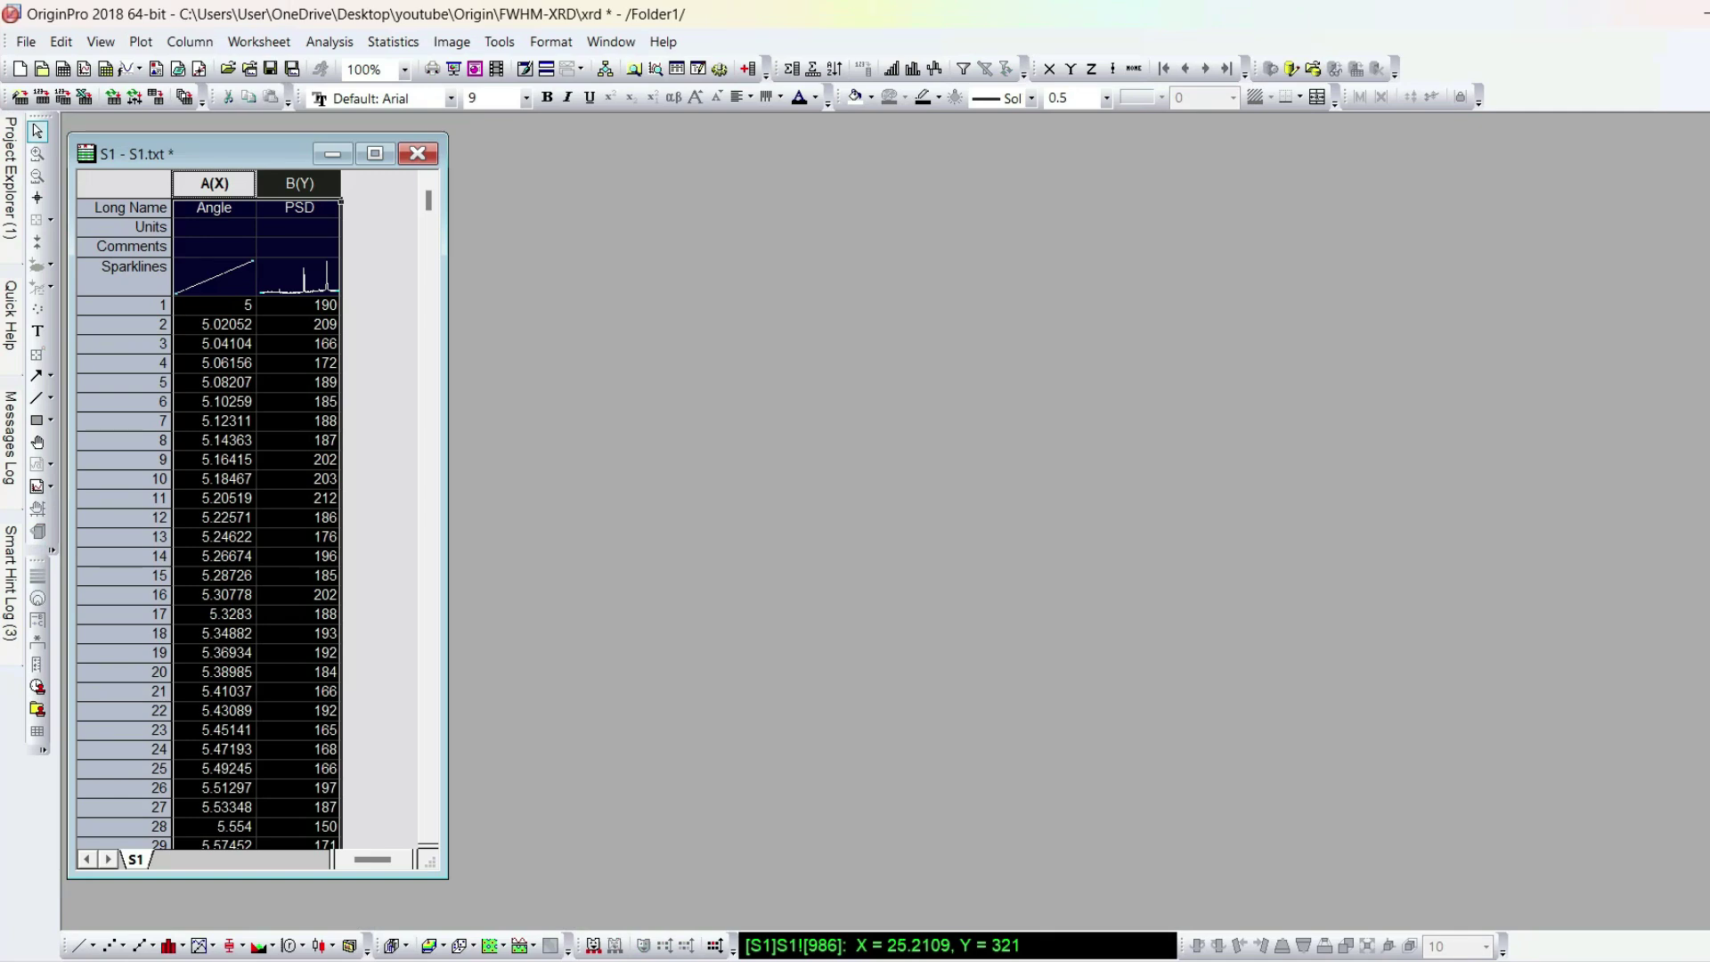
Step: Plot PSD against Angle as a line graph beside the worksheet and zoom in on the tallest peak, between 25 and 30
{"action": "mouse_move", "coordinate": [240, 153]}
{"action": "left_mouse_down"}
{"action": "mouse_move", "coordinate": [268, 131]}
{"action": "mouse_move", "coordinate": [259, 143]}
{"action": "left_mouse_up"}
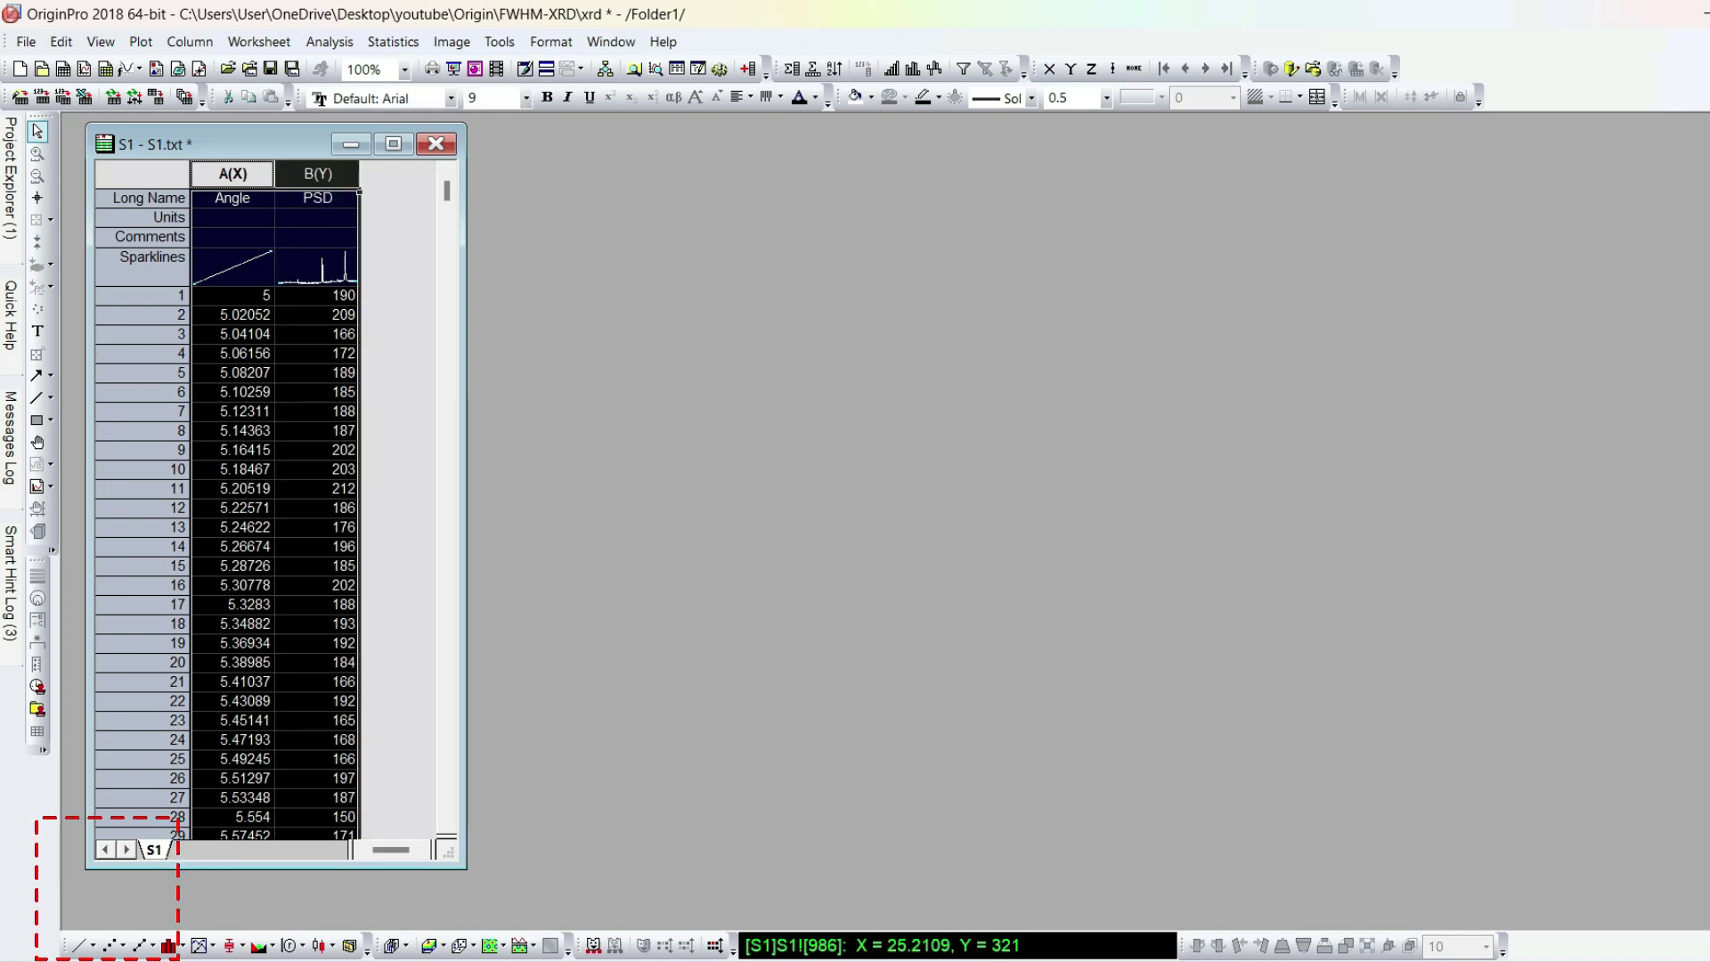
{"action": "left_click", "coordinate": [80, 946]}
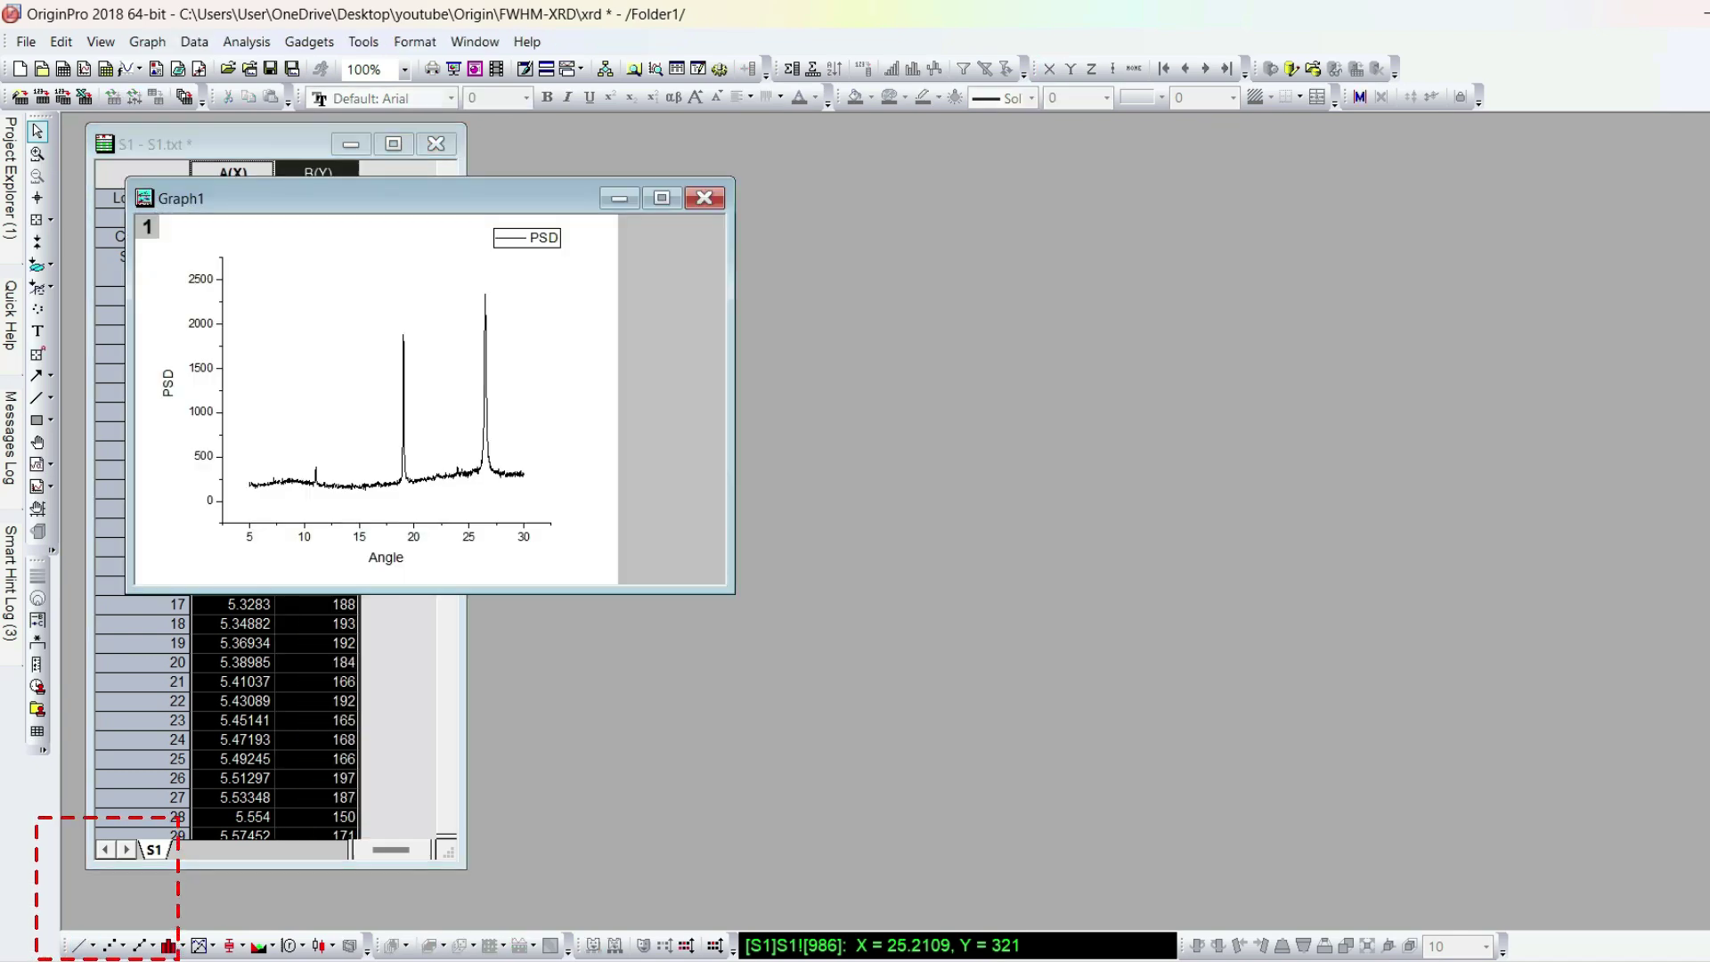
{"action": "left_click_drag", "start_coordinate": [428, 200], "coordinate": [841, 154]}
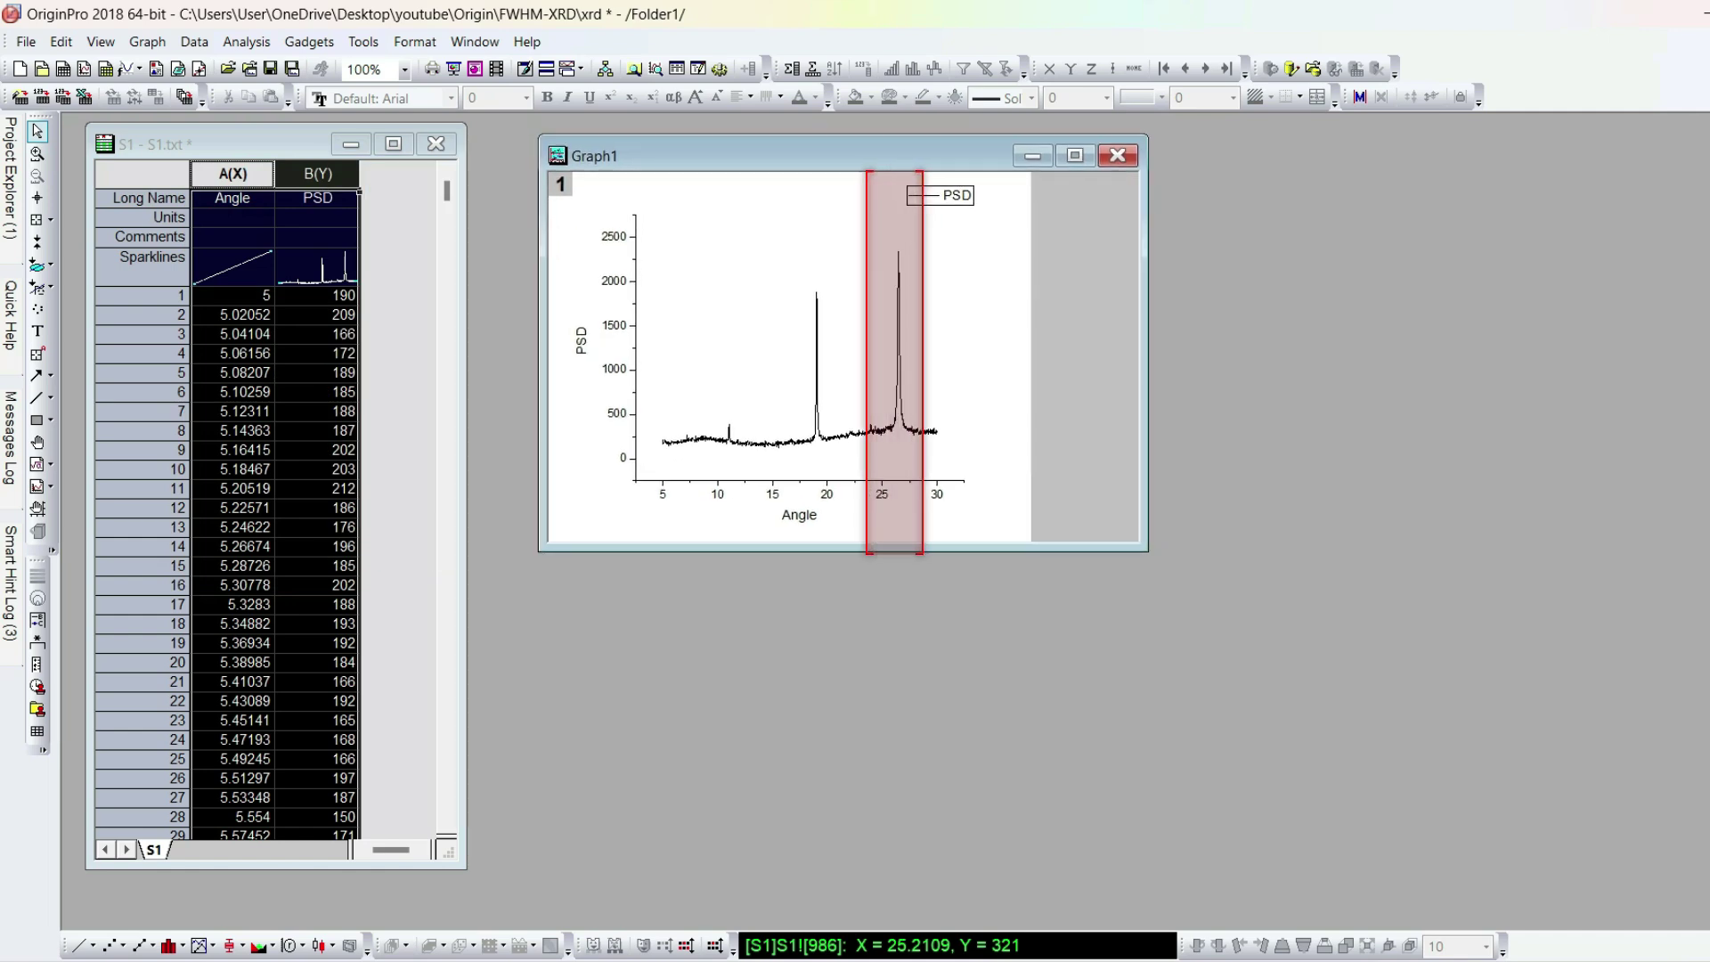
{"action": "left_click", "coordinate": [38, 154]}
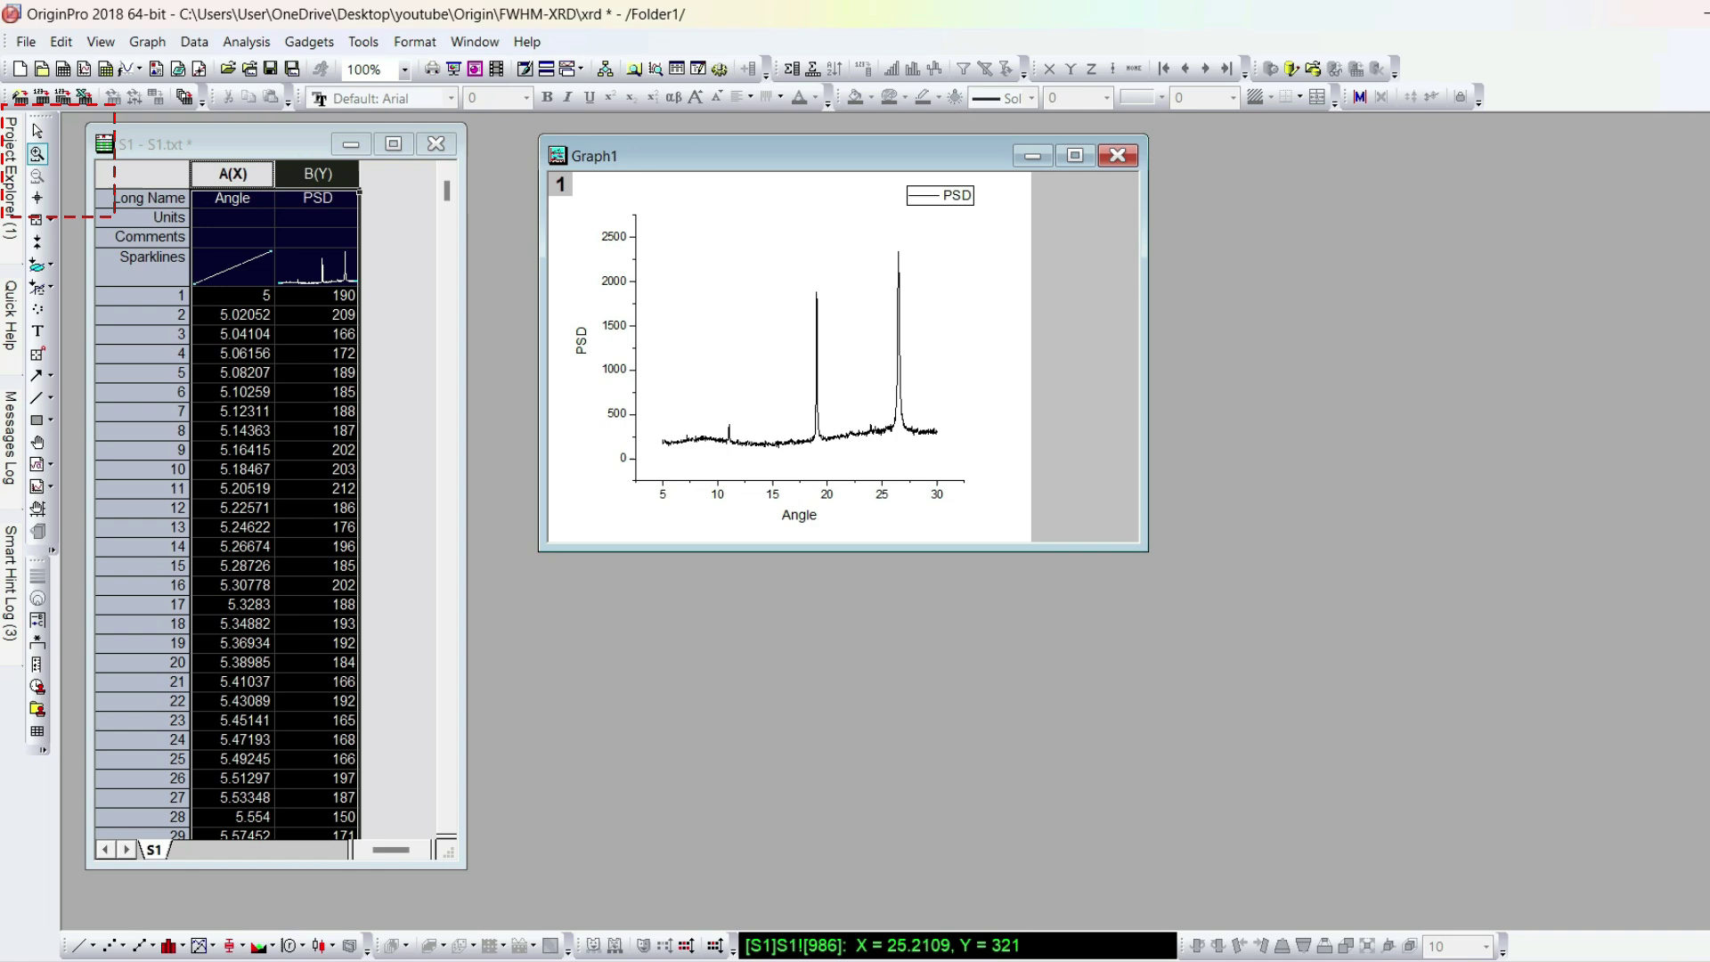
{"action": "left_click_drag", "start_coordinate": [866, 219], "coordinate": [954, 521]}
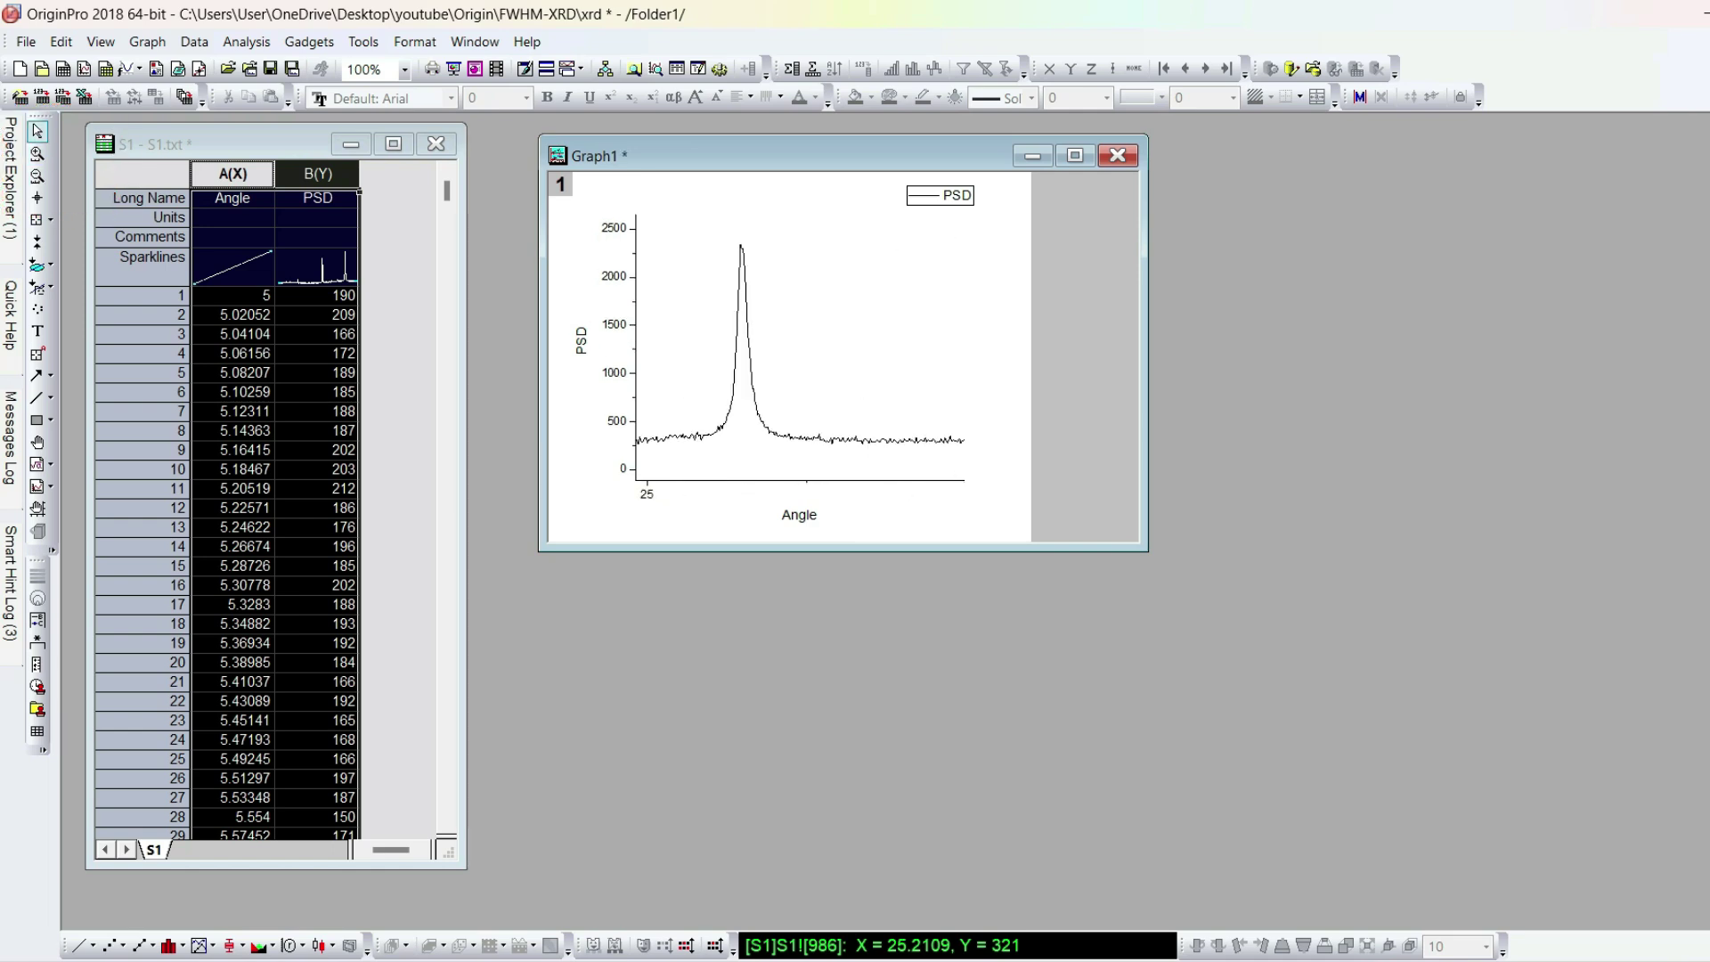
Step: Start a Nonlinear Curve Fit on the zoomed peak with the Gauss function from Origin Basic Functions
{"action": "left_click", "coordinate": [246, 41]}
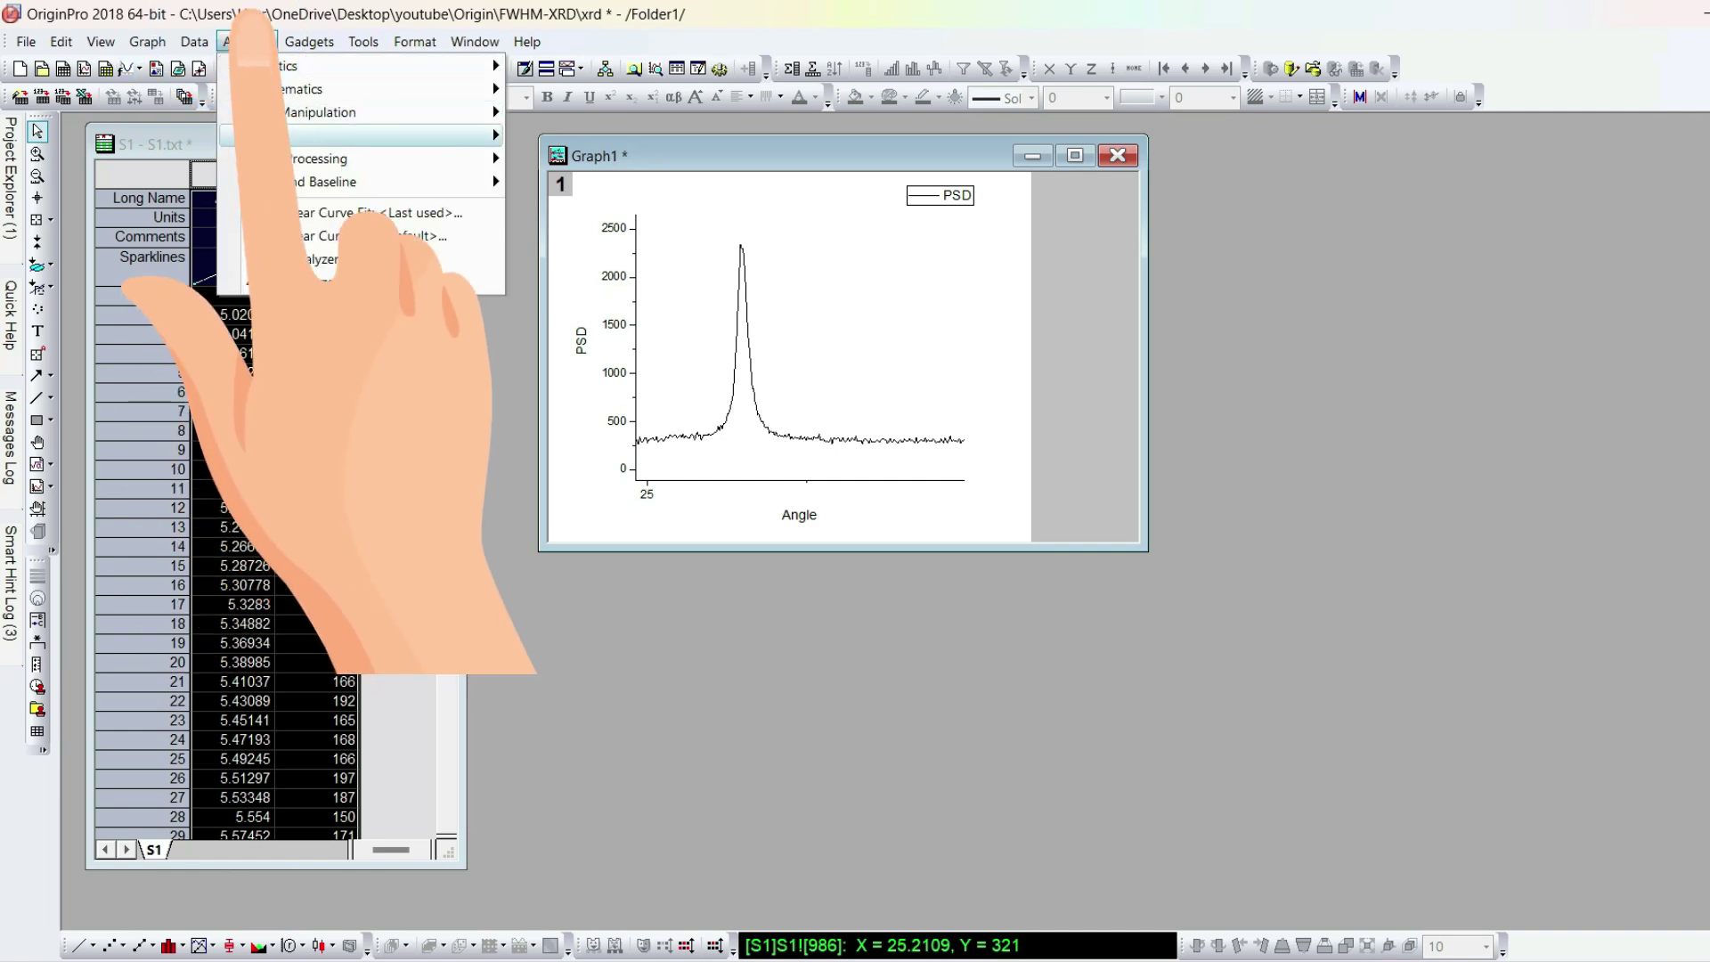
{"action": "mouse_move", "coordinate": [267, 135]}
{"action": "mouse_move", "coordinate": [734, 211]}
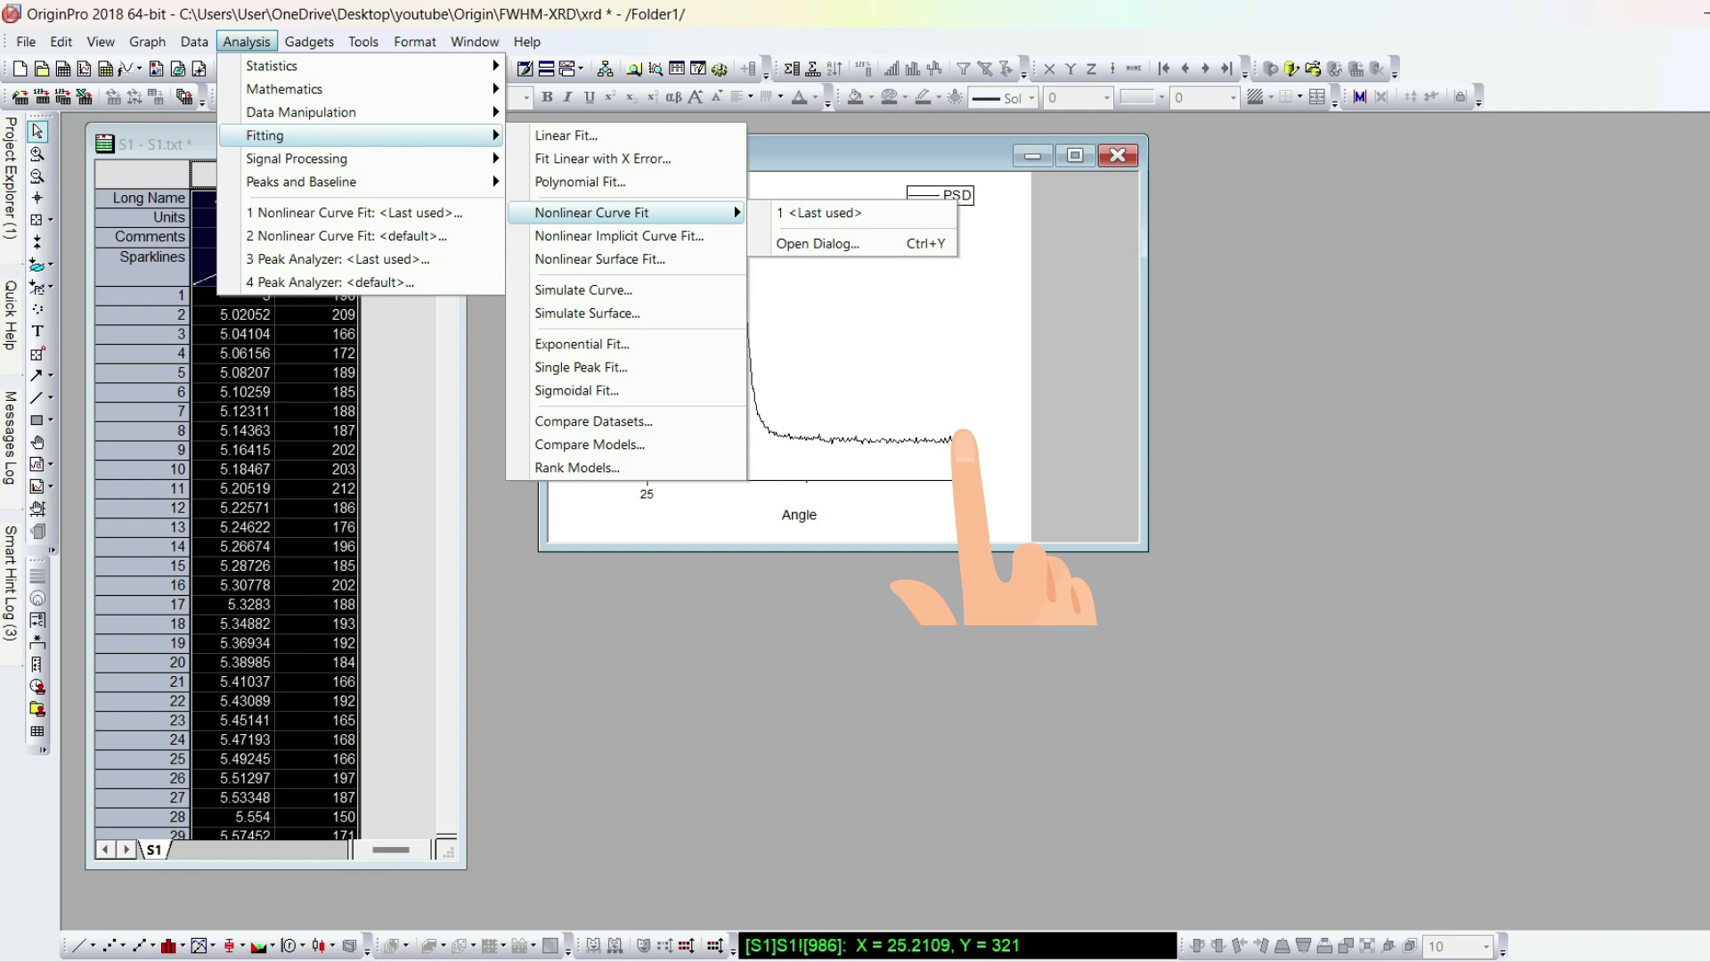
{"action": "left_click", "coordinate": [817, 244]}
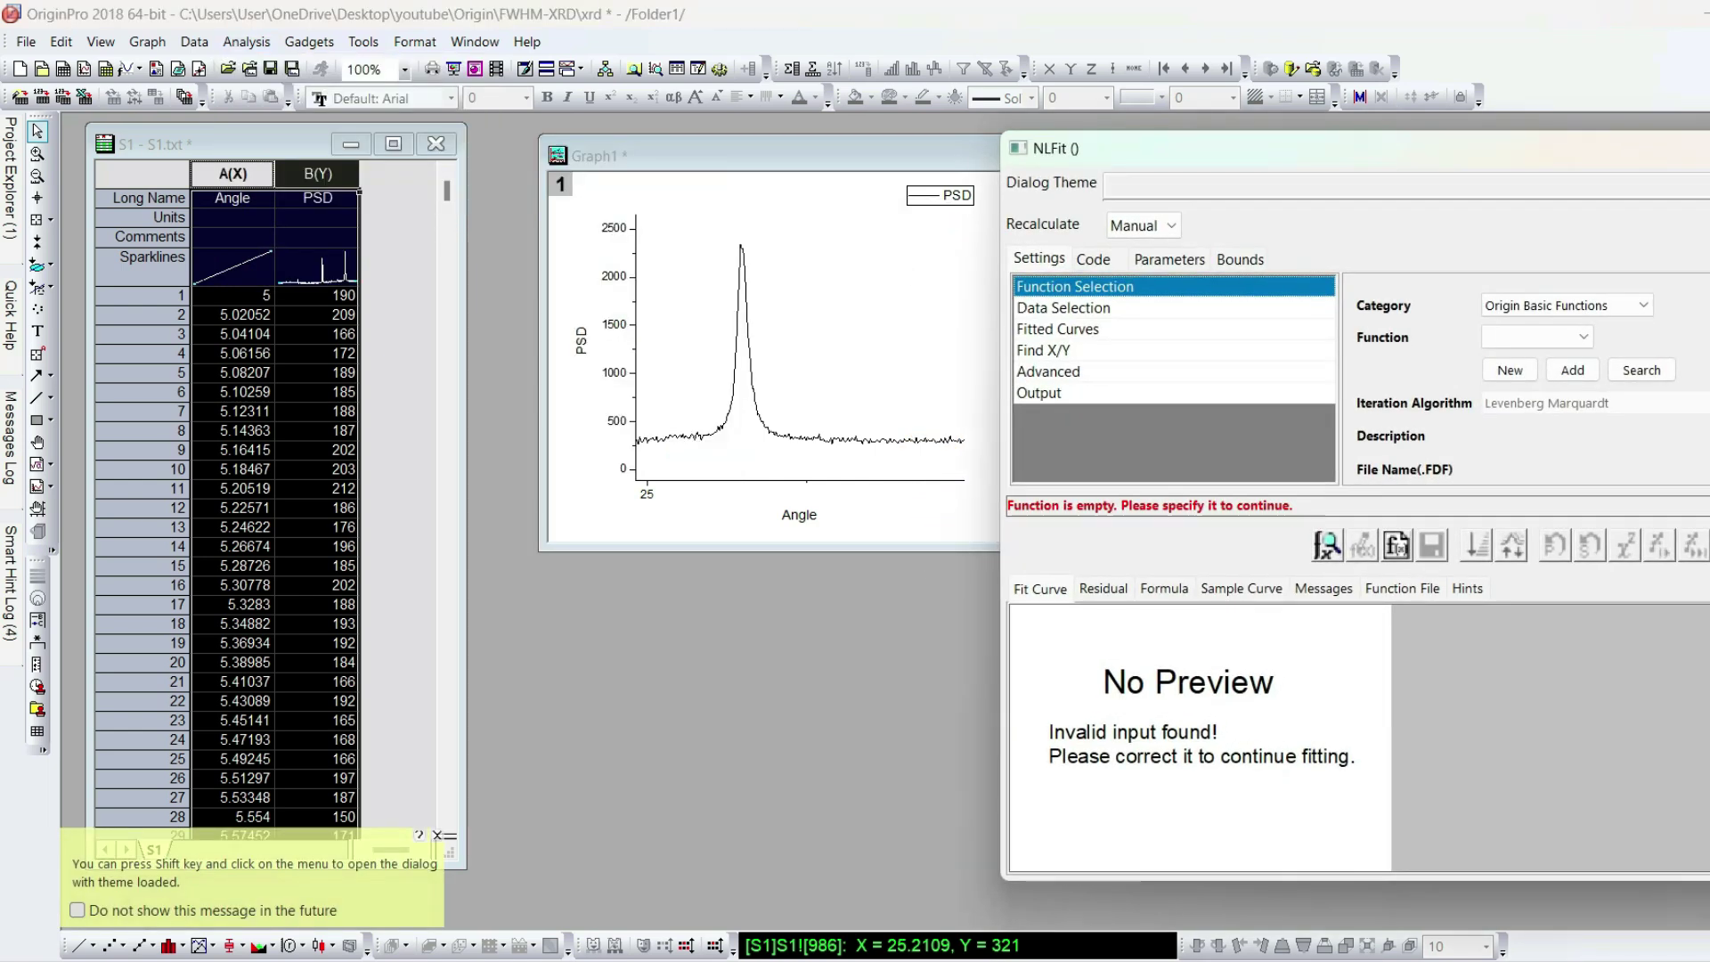
{"action": "left_click_drag", "start_coordinate": [1322, 157], "coordinate": [881, 163]}
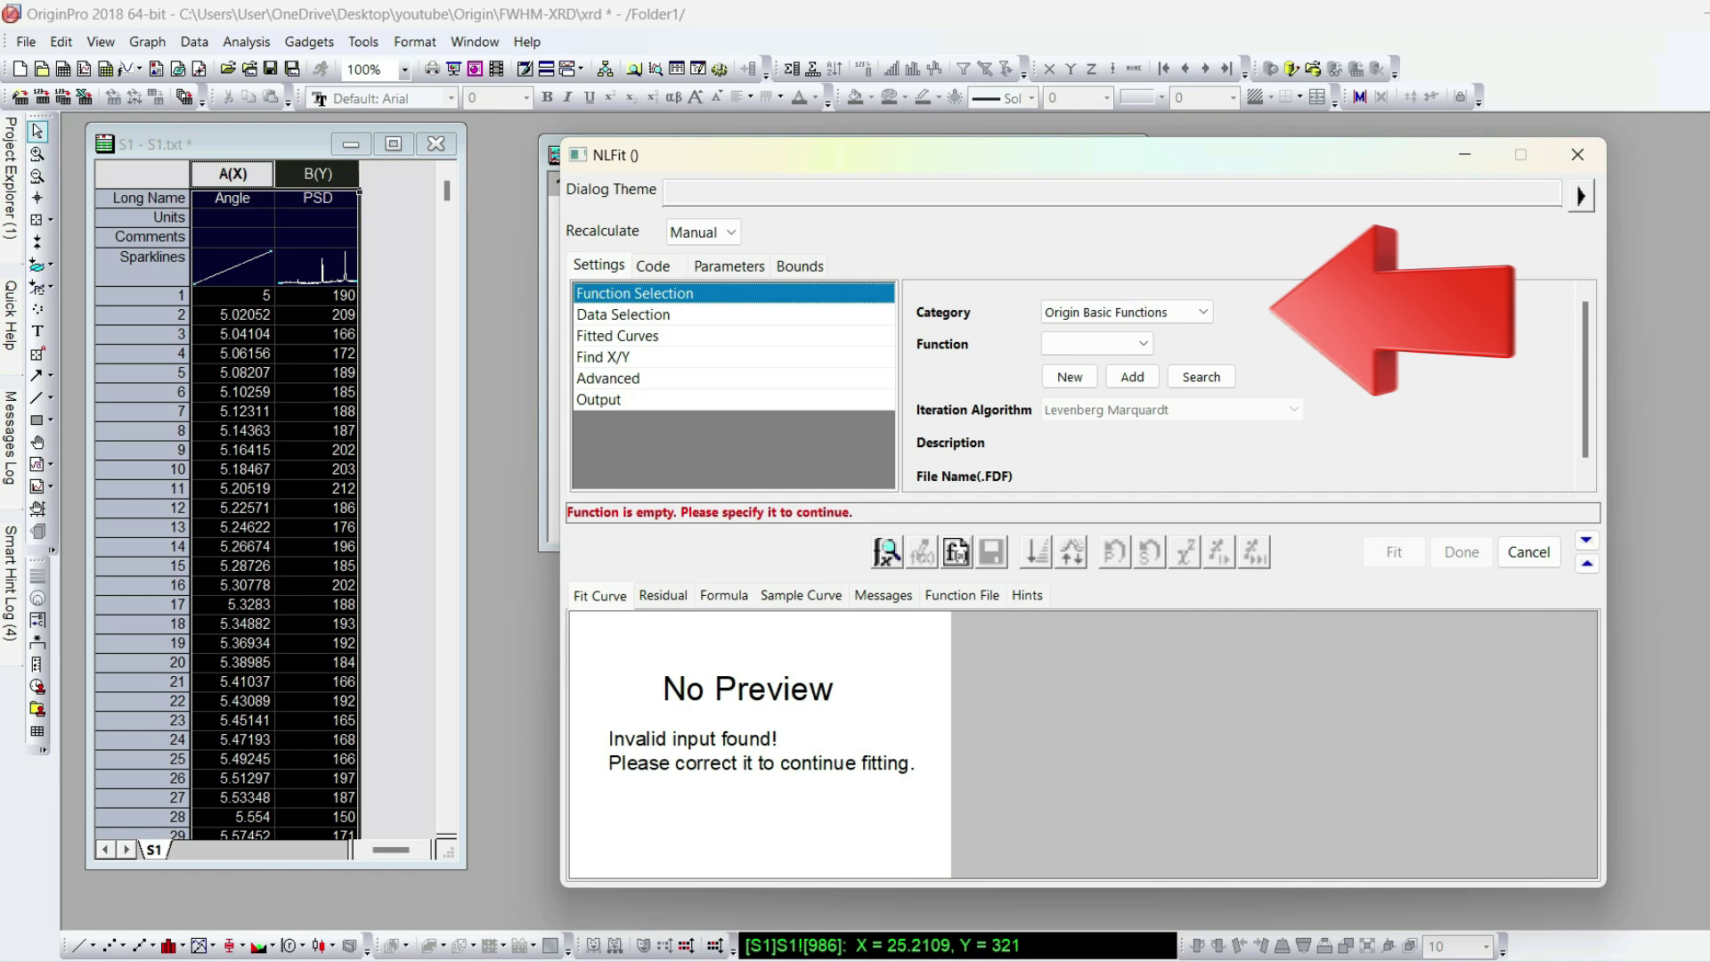
{"action": "left_click_drag", "start_coordinate": [1170, 164], "coordinate": [1380, 116]}
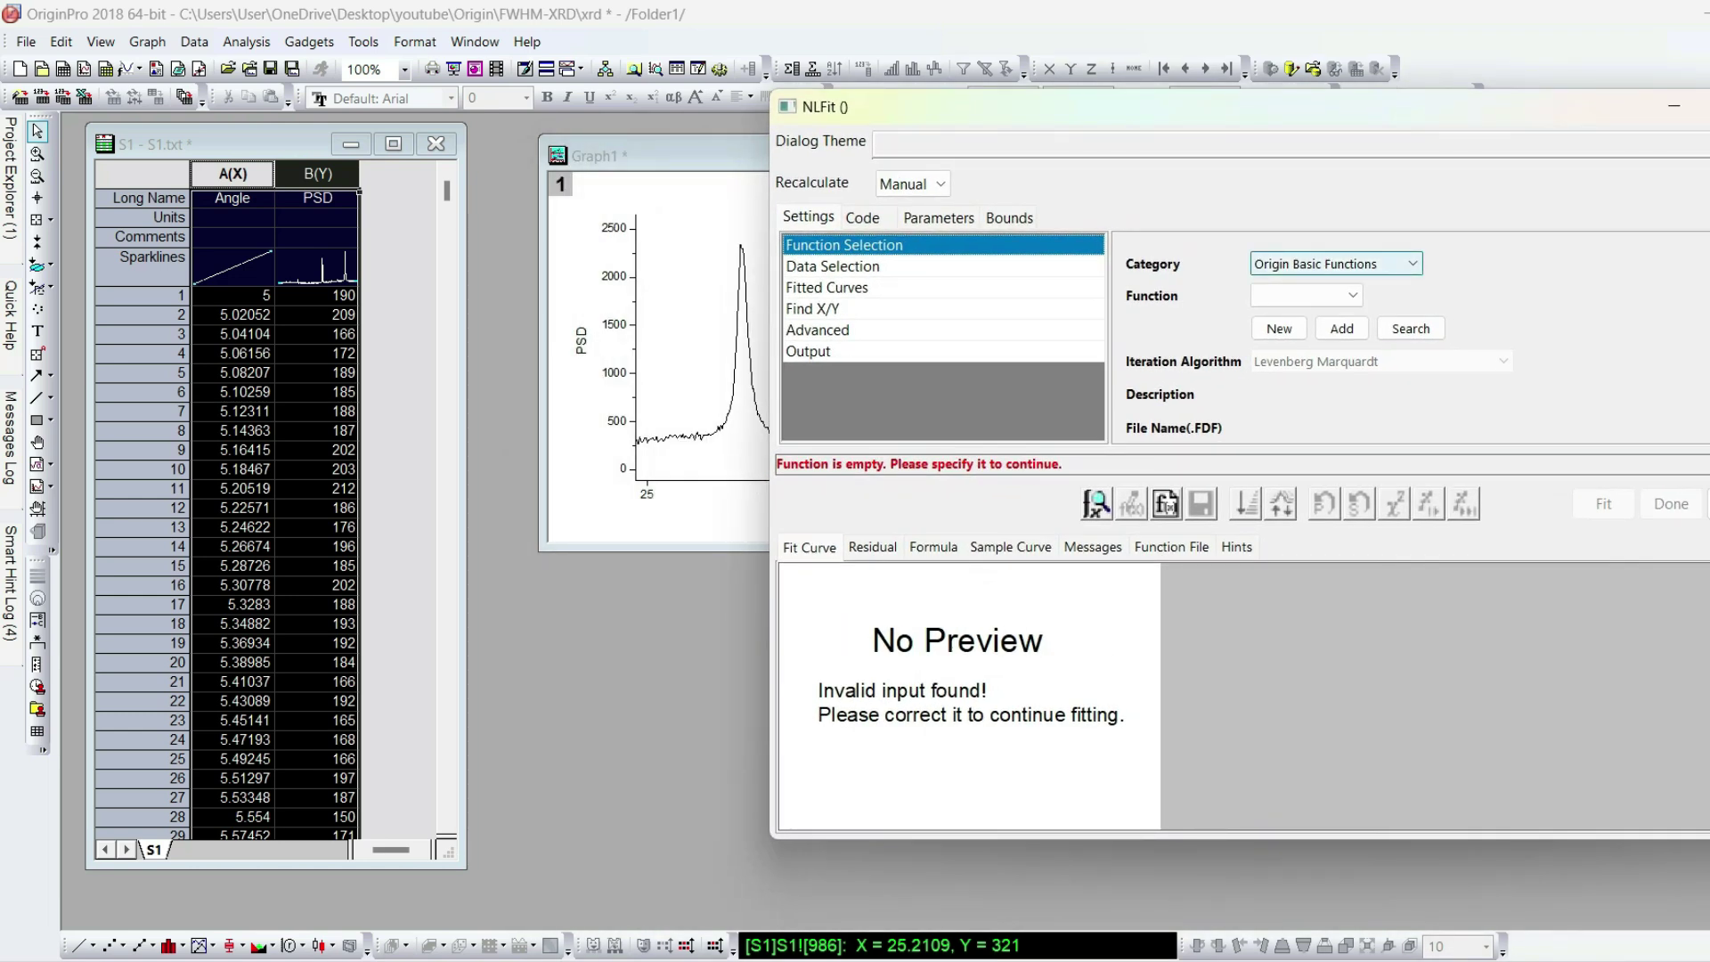
{"action": "left_click", "coordinate": [1324, 296]}
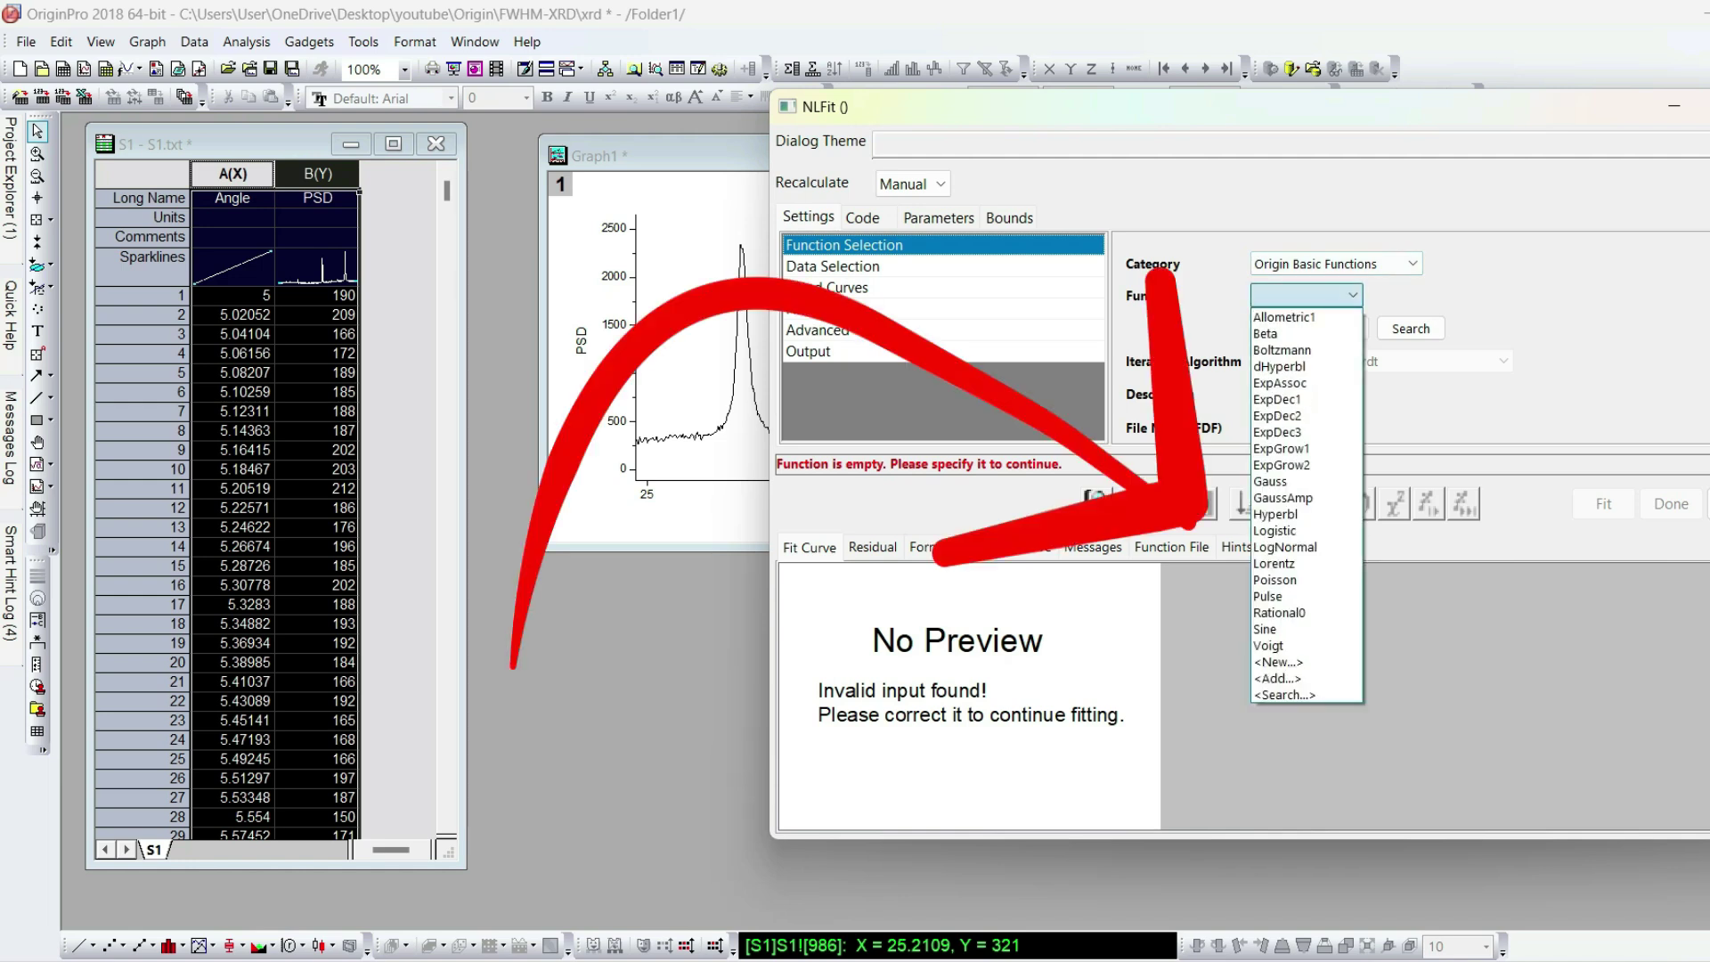
{"action": "left_click", "coordinate": [1271, 482]}
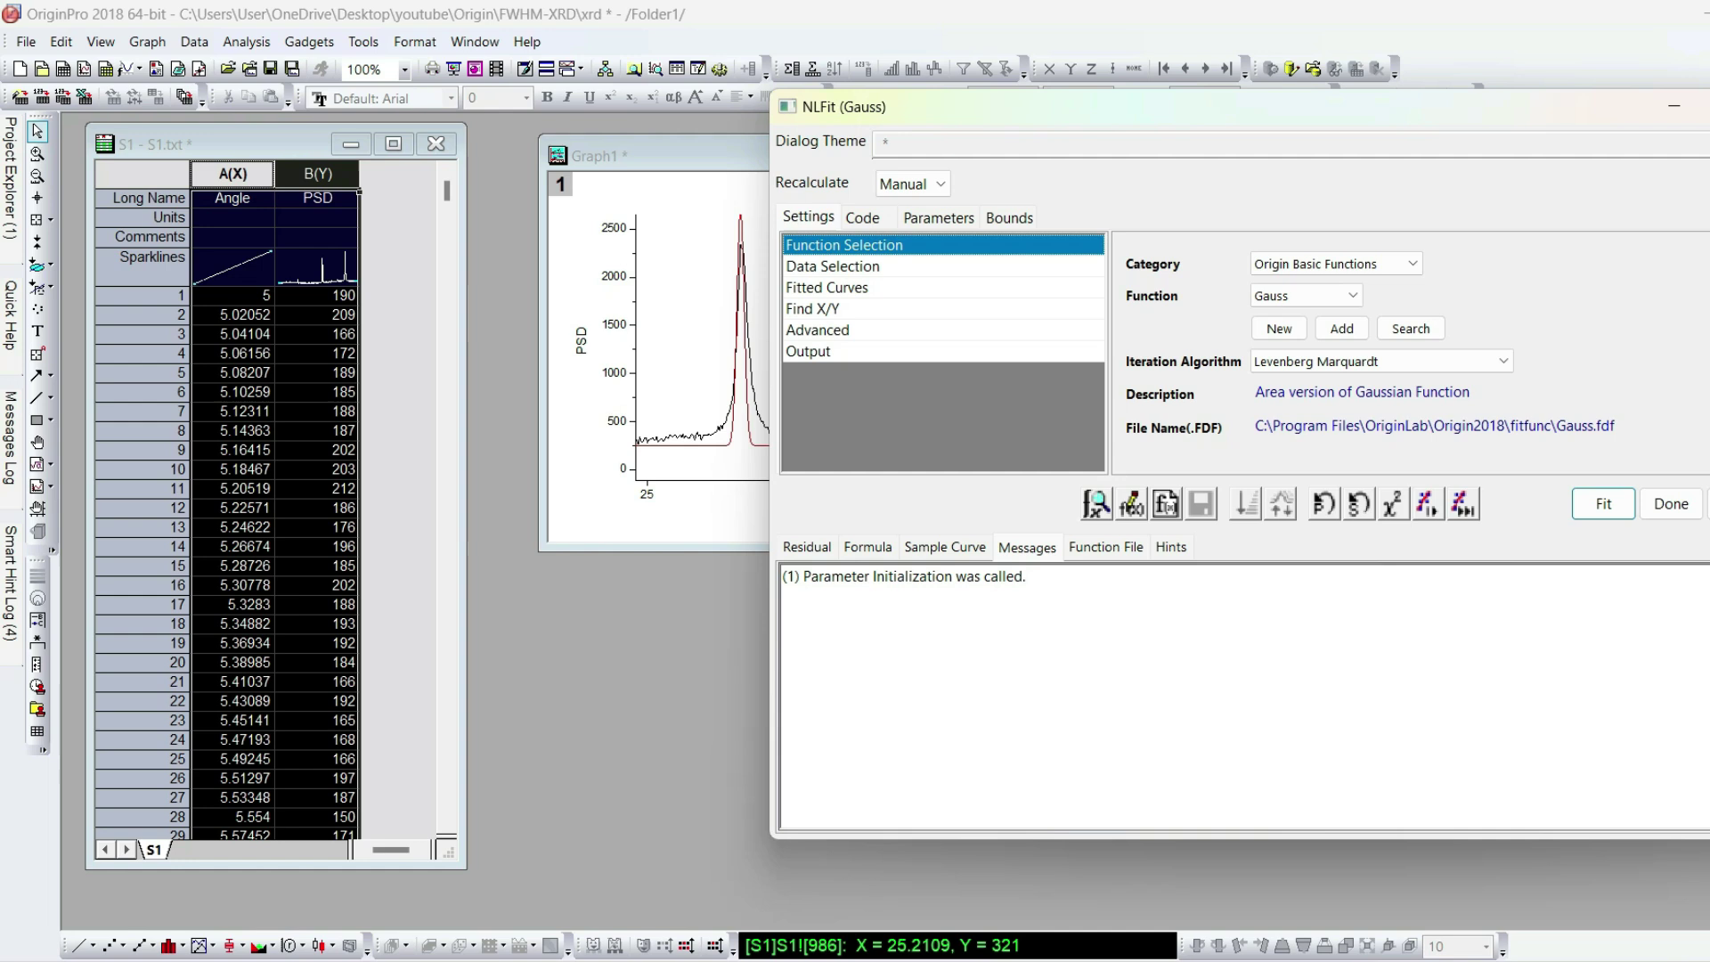
{"action": "left_click_drag", "start_coordinate": [949, 104], "coordinate": [1146, 75]}
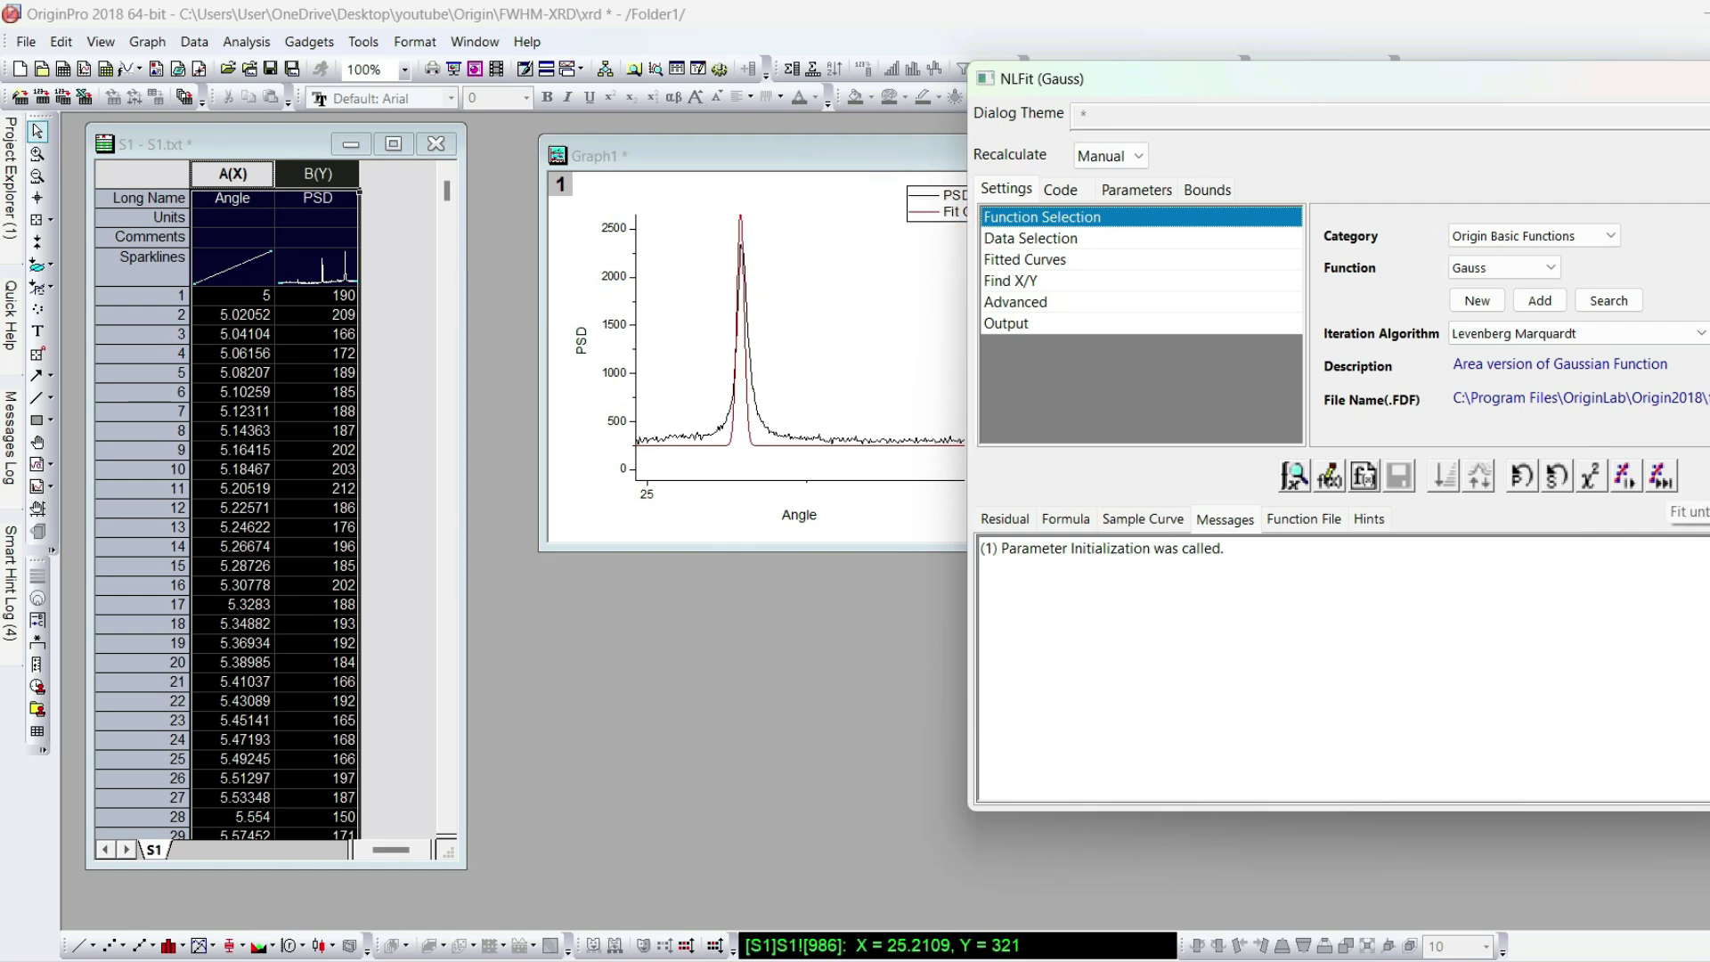
Step: Limit the fit's input data to PSD rows 981 to 1199 by selecting the range around the peak on the graph
{"action": "left_click", "coordinate": [1031, 239]}
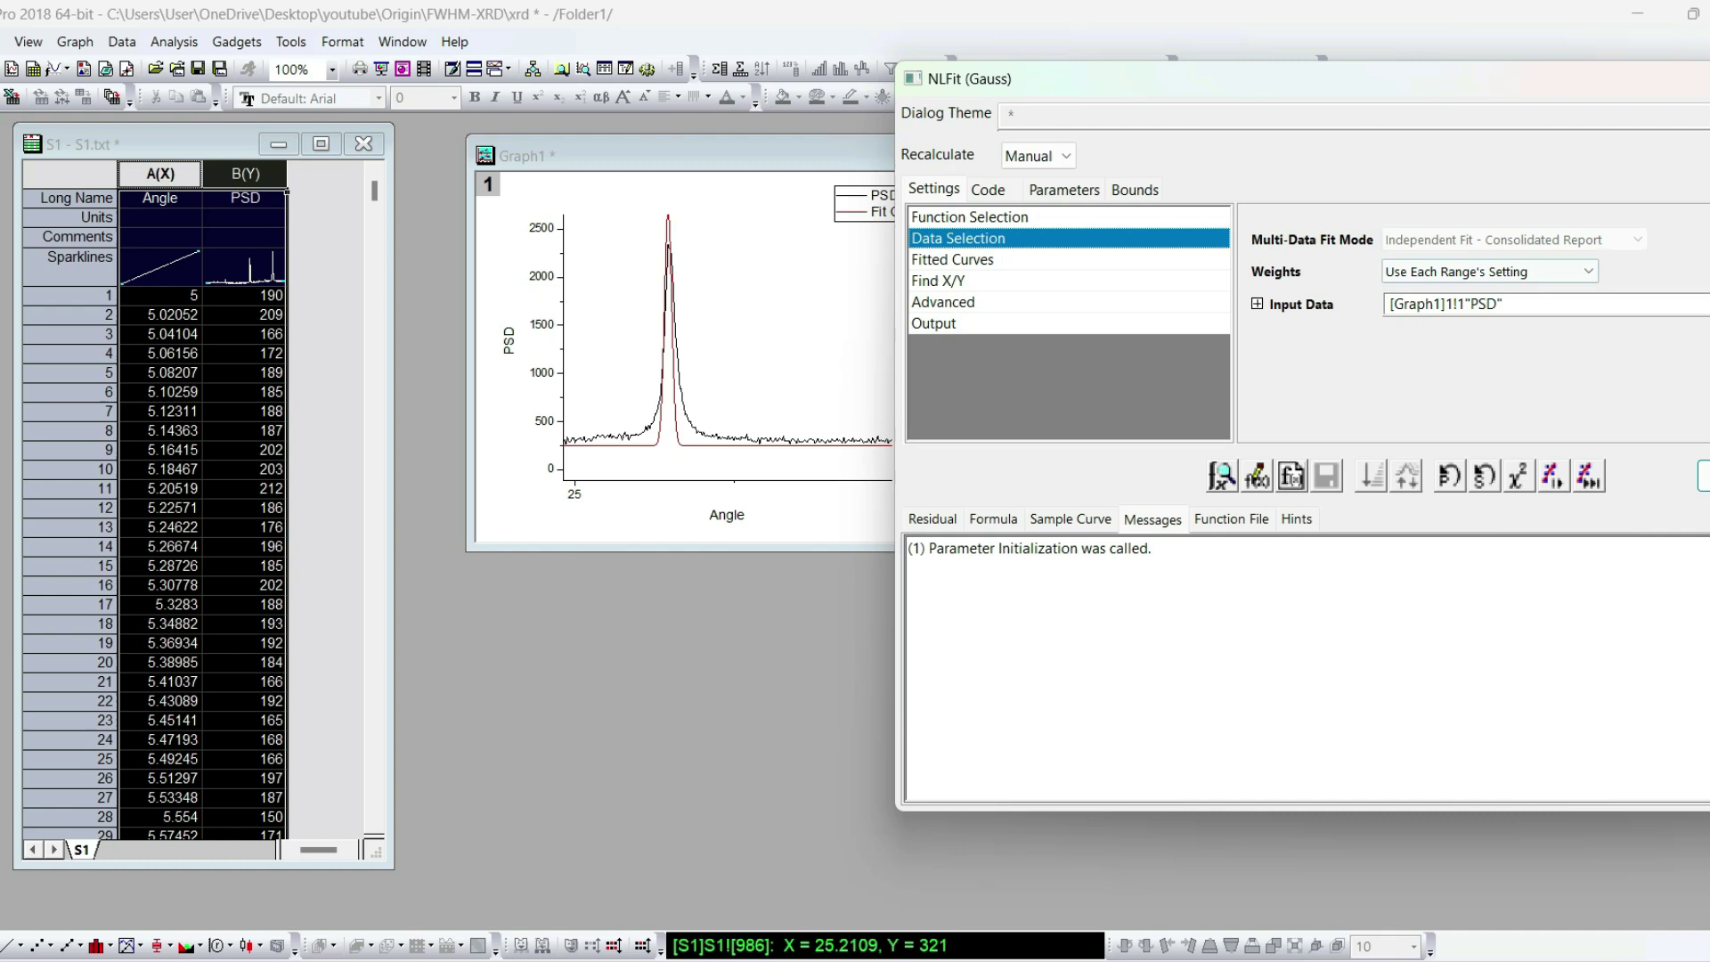
{"action": "left_click_drag", "start_coordinate": [1248, 78], "coordinate": [1064, 65]}
{"action": "left_click", "coordinate": [1559, 291]}
{"action": "left_click", "coordinate": [1630, 356]}
{"action": "left_click_drag", "start_coordinate": [578, 228], "coordinate": [870, 469]}
{"action": "left_click", "coordinate": [579, 439]}
{"action": "left_click_drag", "start_coordinate": [579, 439], "coordinate": [582, 440]}
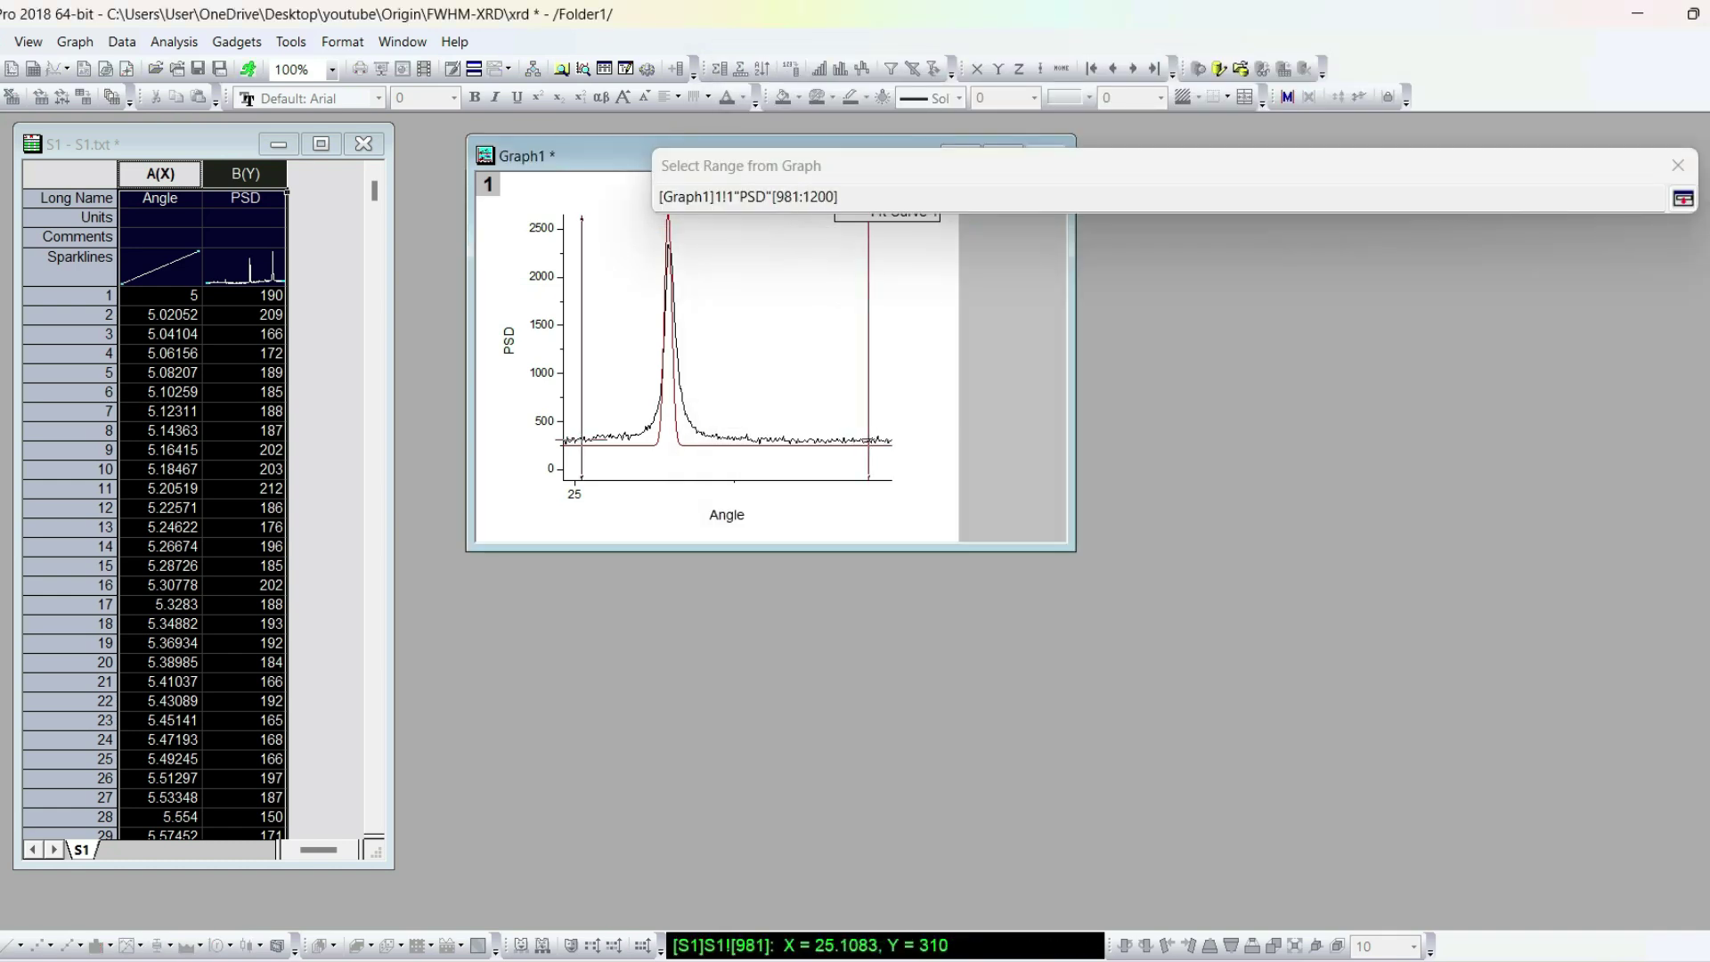
{"action": "left_click_drag", "start_coordinate": [868, 441], "coordinate": [868, 441]}
{"action": "key", "text": "Return"}
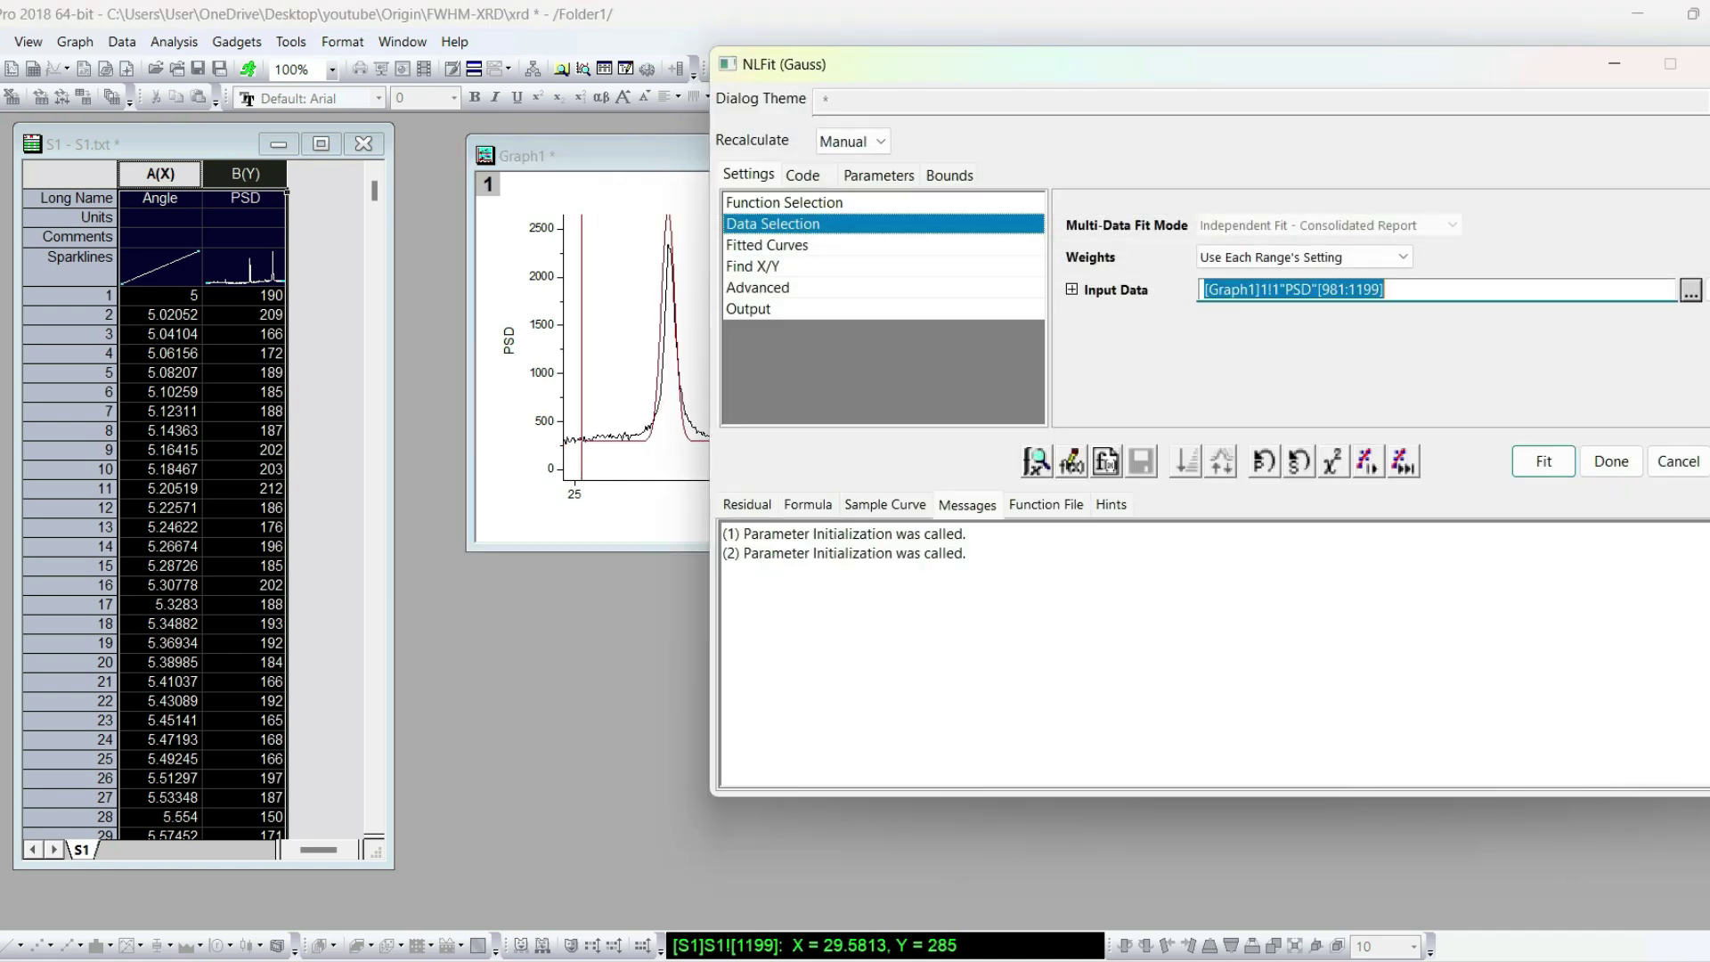
Step: Run several single iterations of the Gauss fit, and finish by fitting until converged
{"action": "left_click_drag", "start_coordinate": [1086, 77], "coordinate": [1252, 87]}
{"action": "left_click", "coordinate": [1533, 472]}
{"action": "left_click", "coordinate": [1533, 472]}
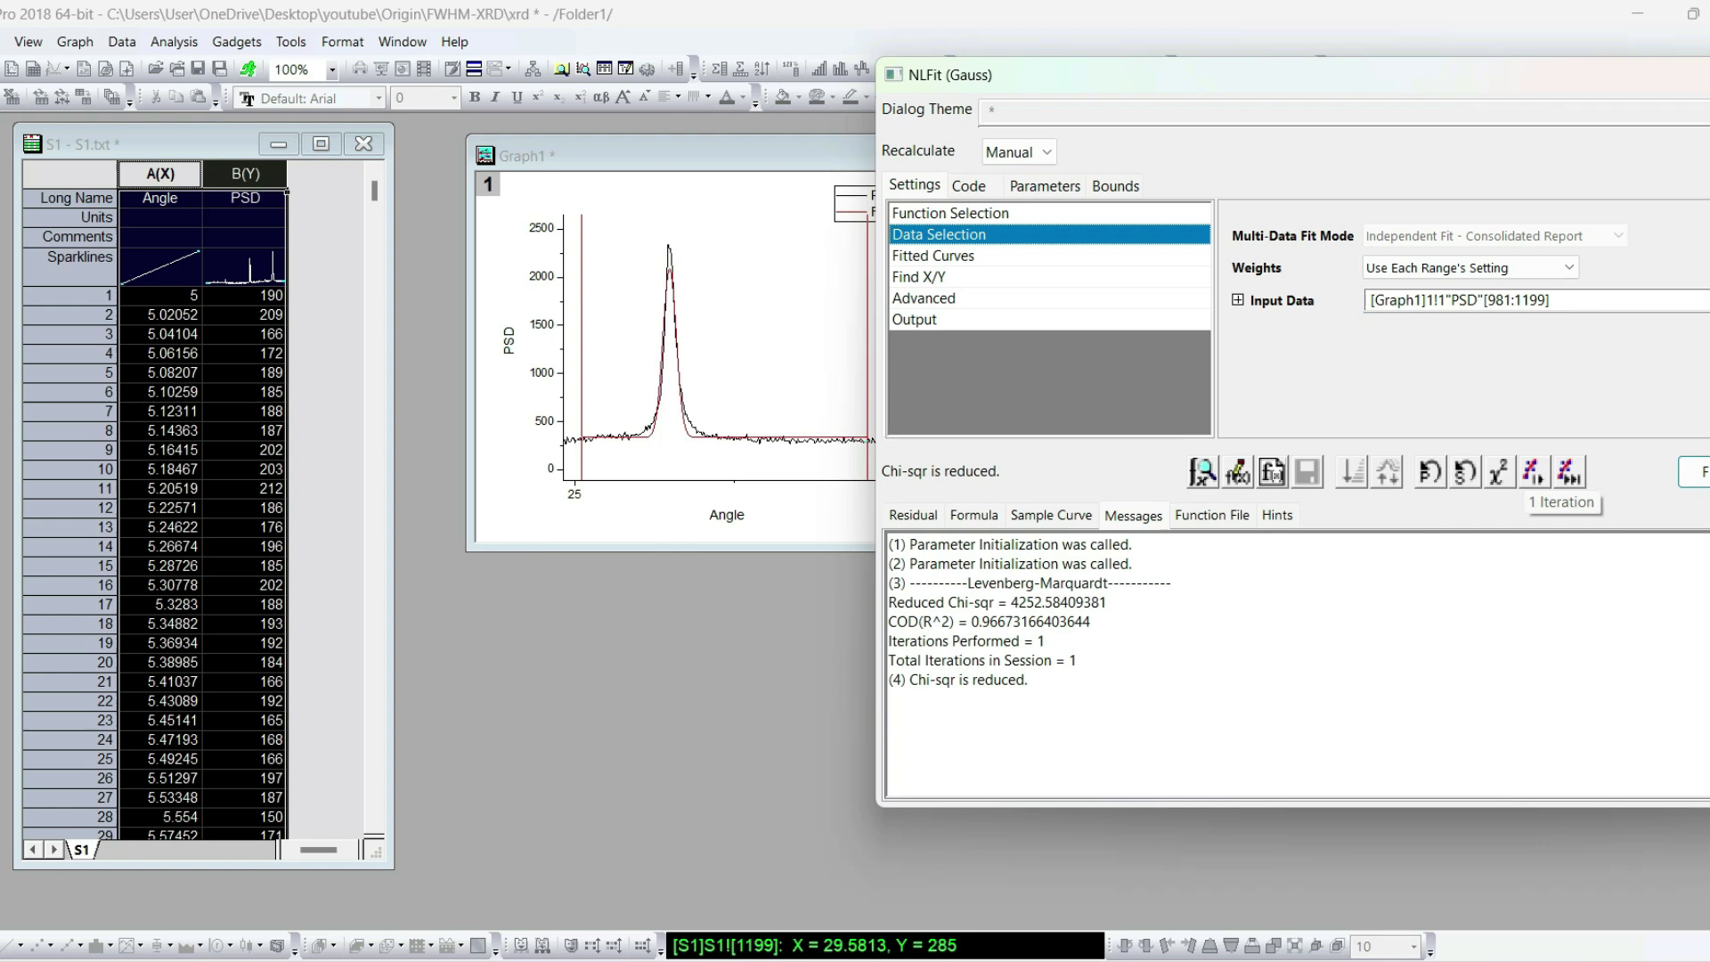
{"action": "left_click", "coordinate": [1533, 472]}
{"action": "left_click", "coordinate": [1533, 472]}
{"action": "left_click", "coordinate": [1533, 471]}
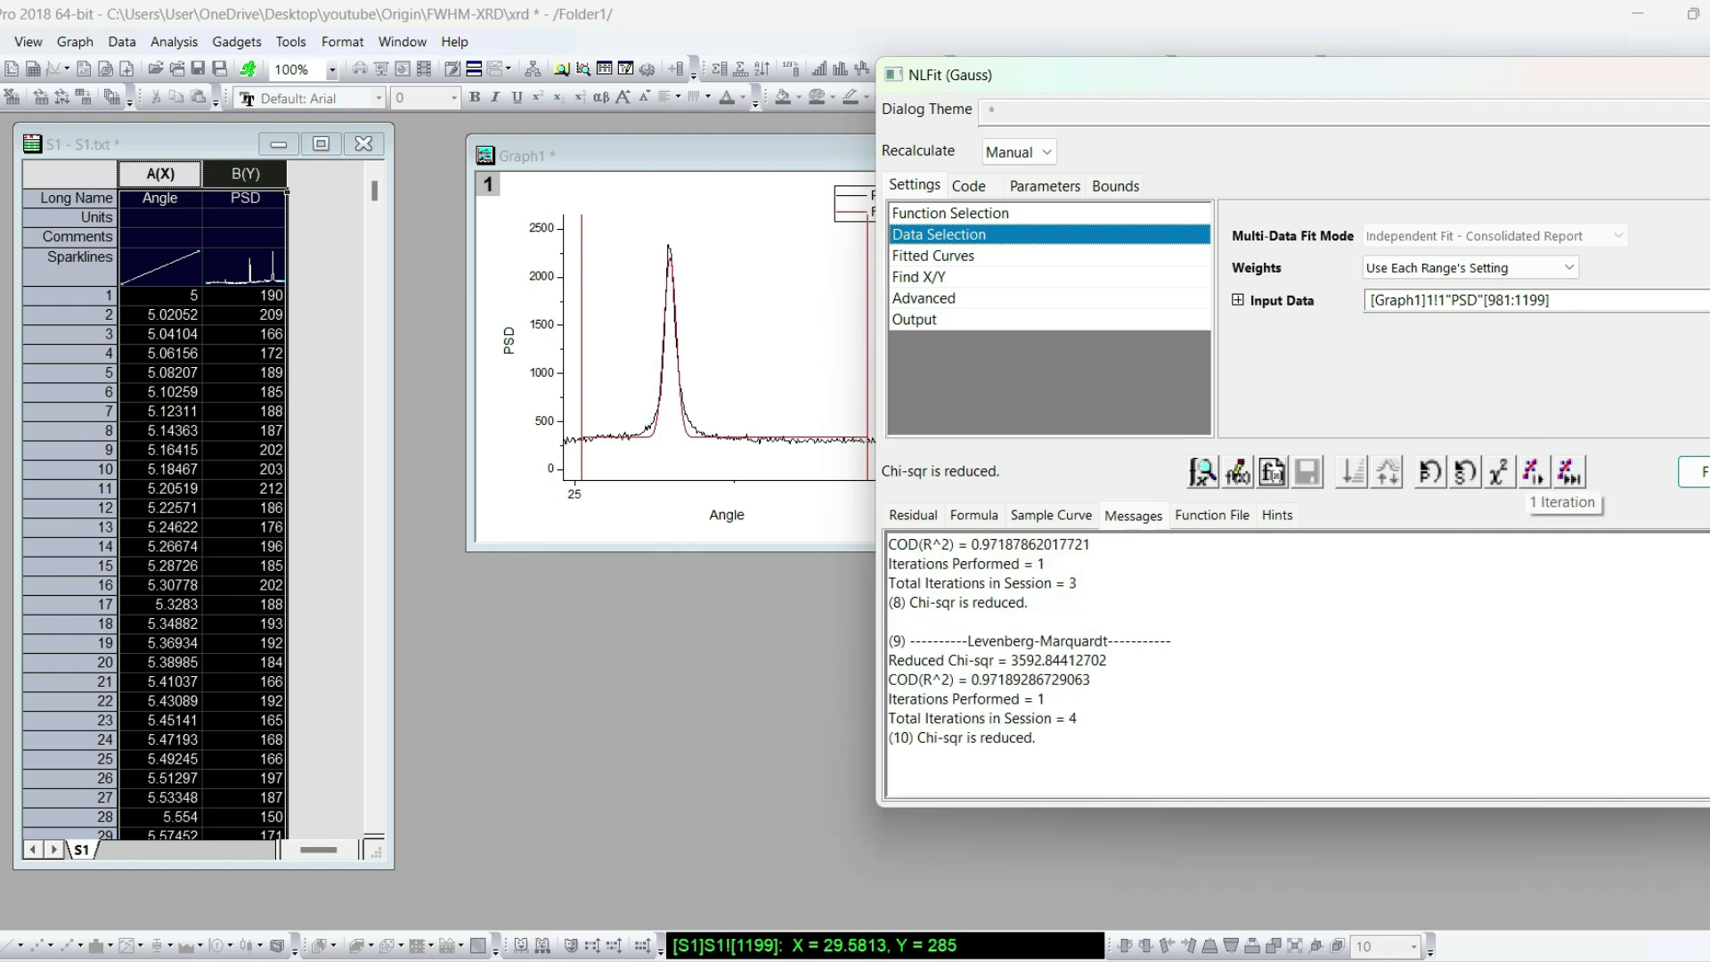
{"action": "left_click", "coordinate": [1533, 471]}
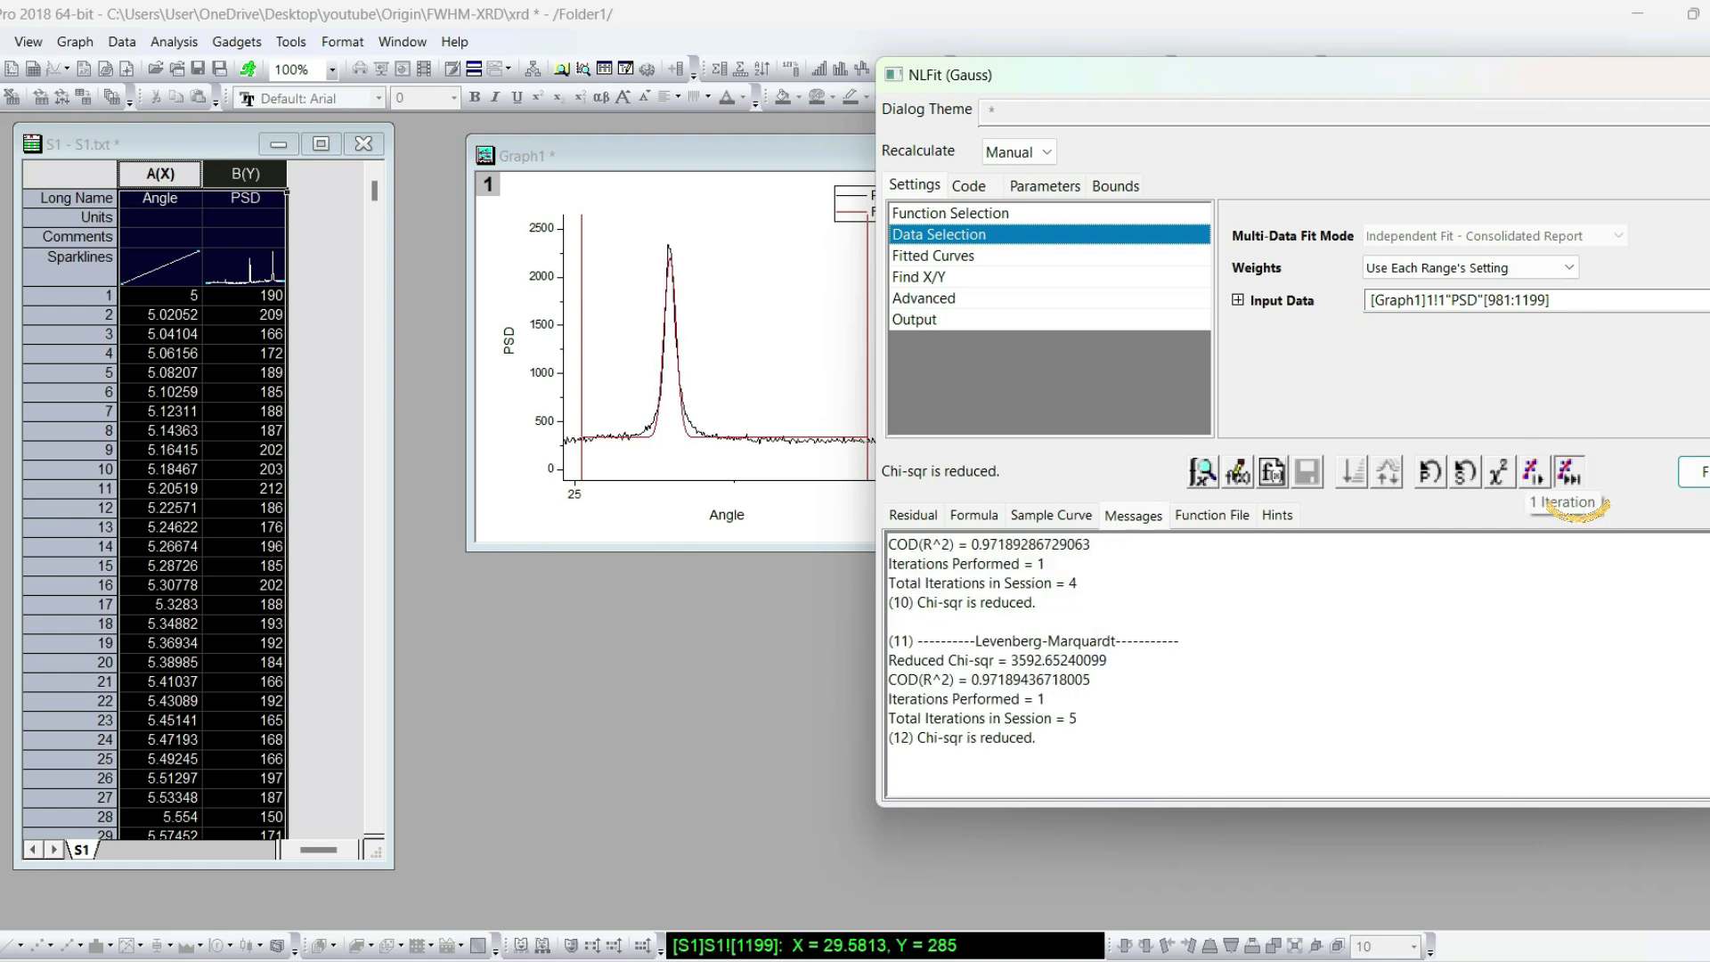
{"action": "left_click", "coordinate": [1569, 471]}
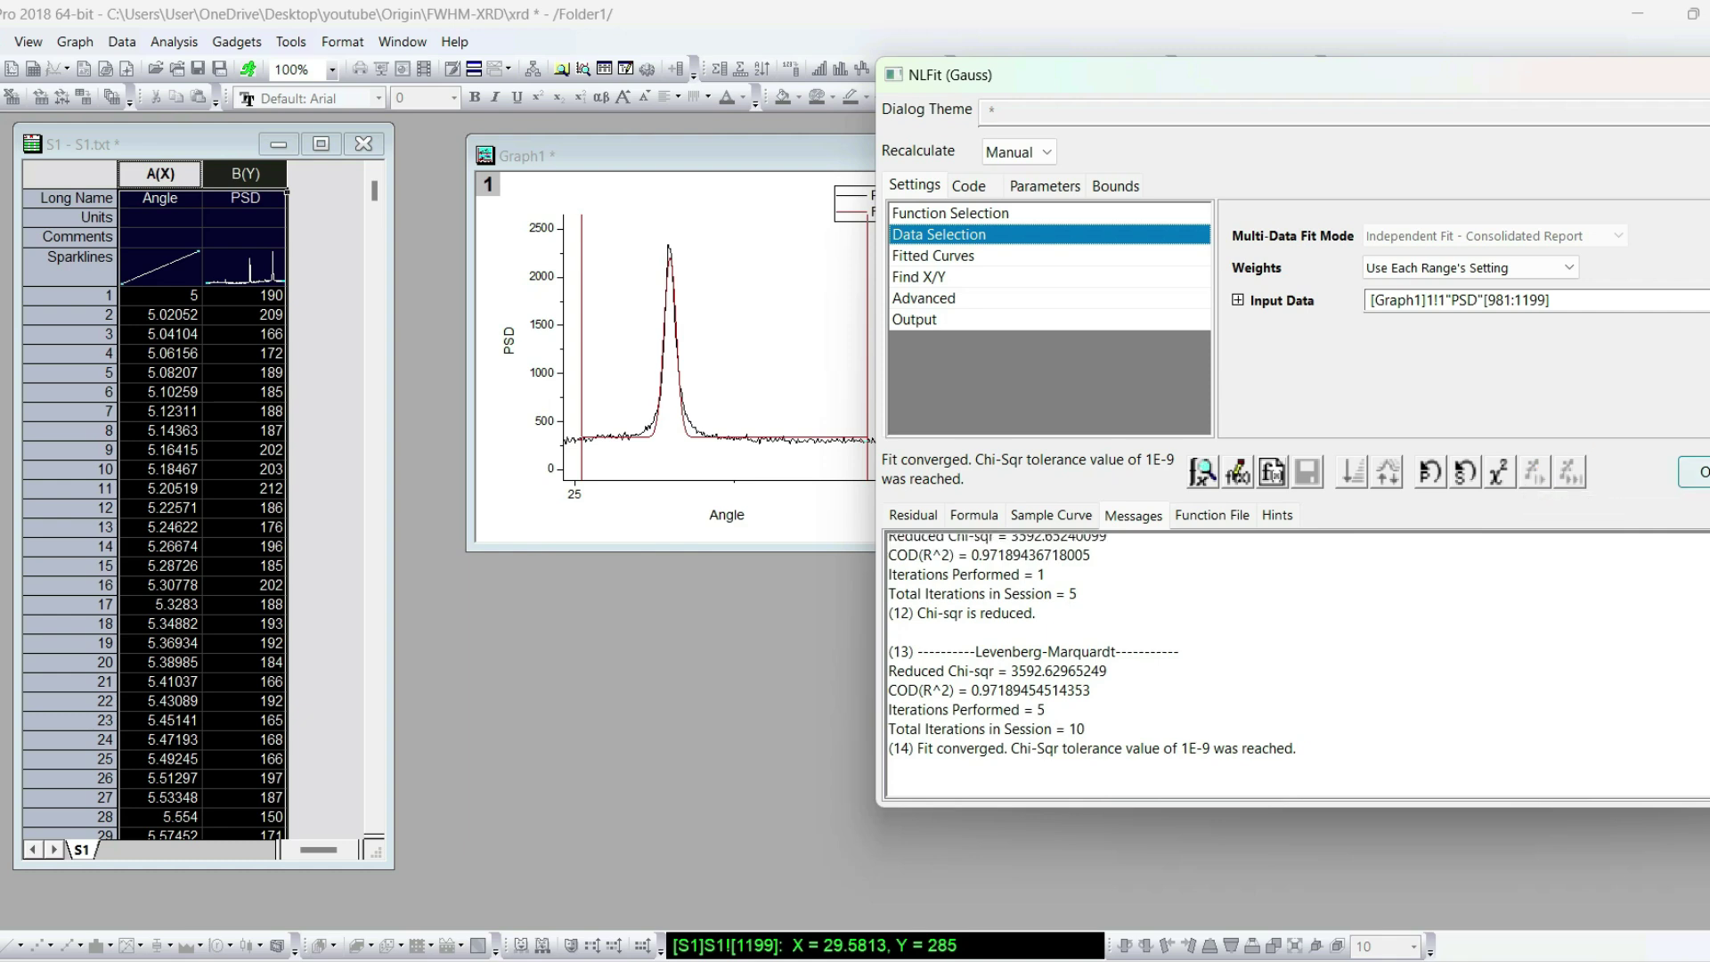
Step: Accept the Gauss fit with a switch to its report sheet, and widen the report window to show the full parameters table
{"action": "left_click_drag", "start_coordinate": [1579, 85], "coordinate": [1256, 94]}
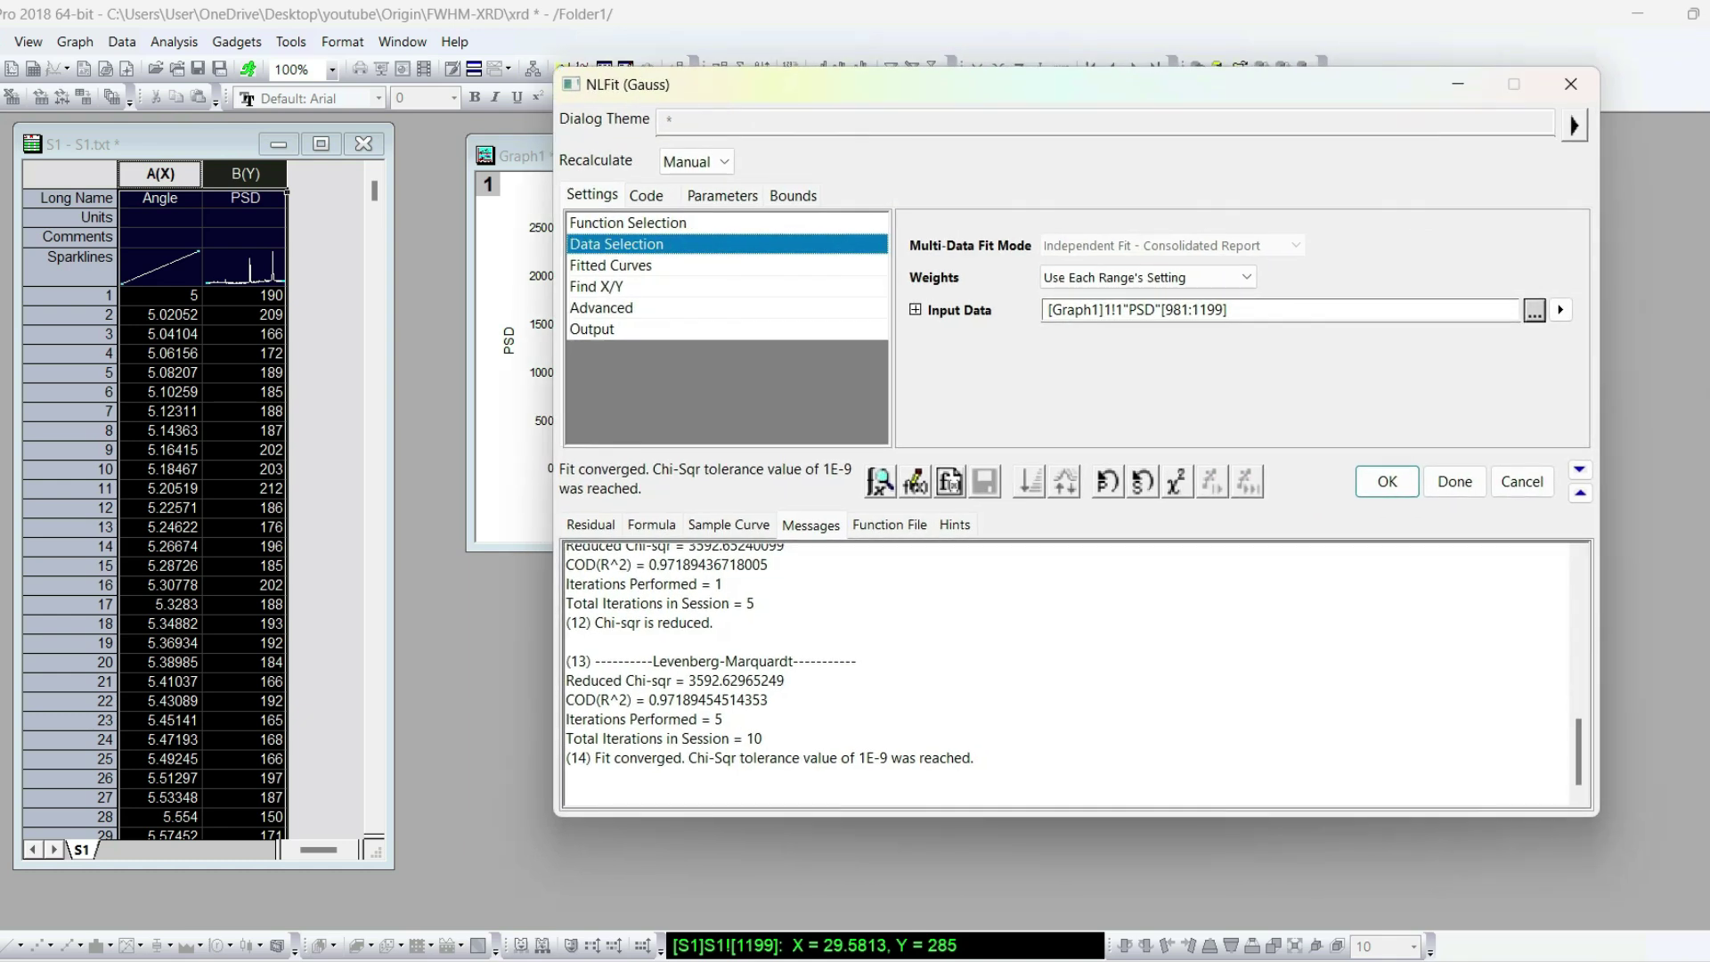
{"action": "left_click", "coordinate": [1387, 481]}
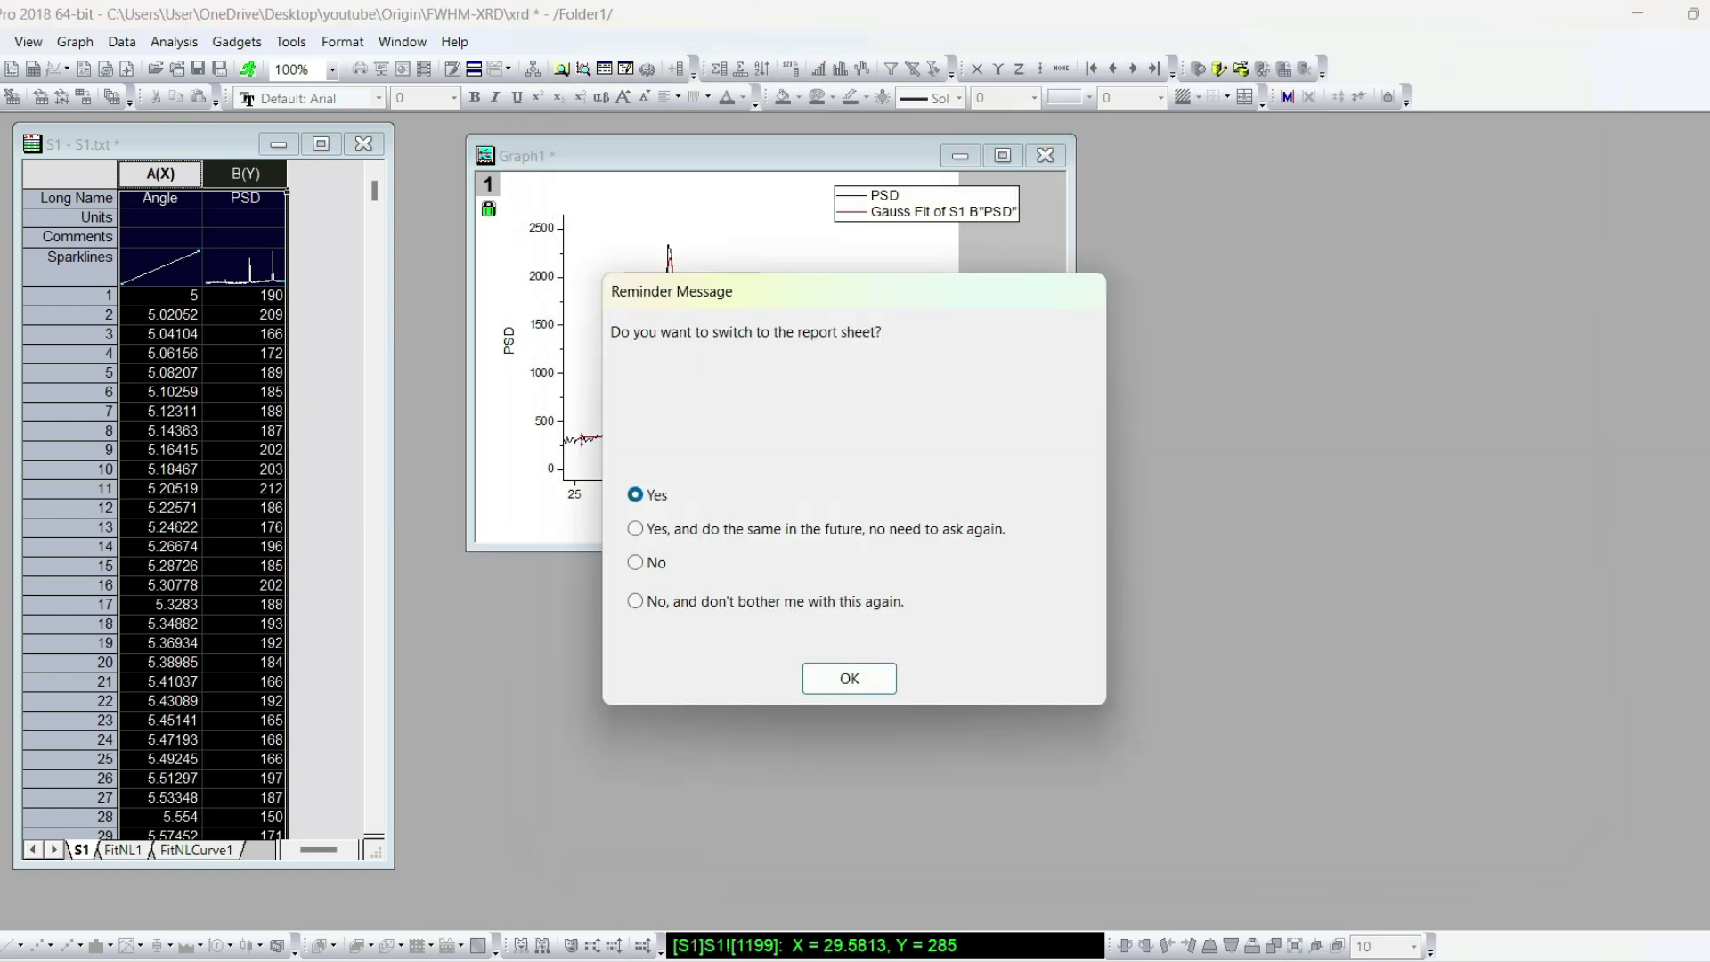
{"action": "left_click", "coordinate": [849, 678]}
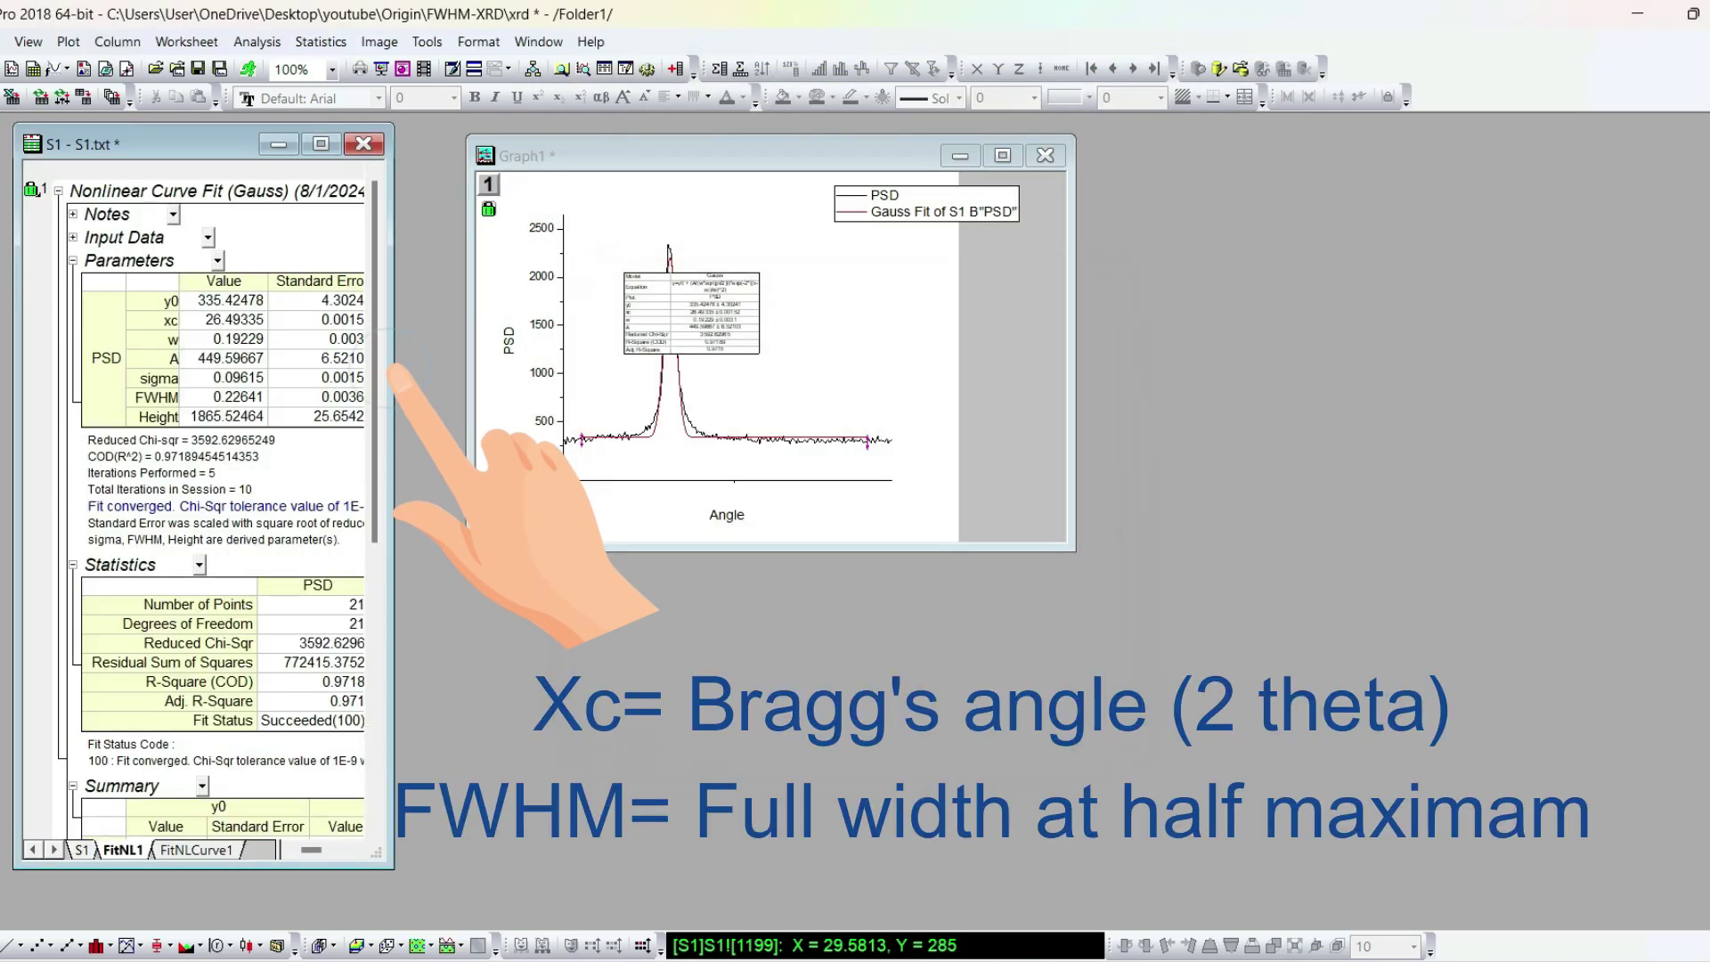
{"action": "left_click_drag", "start_coordinate": [393, 366], "coordinate": [793, 366]}
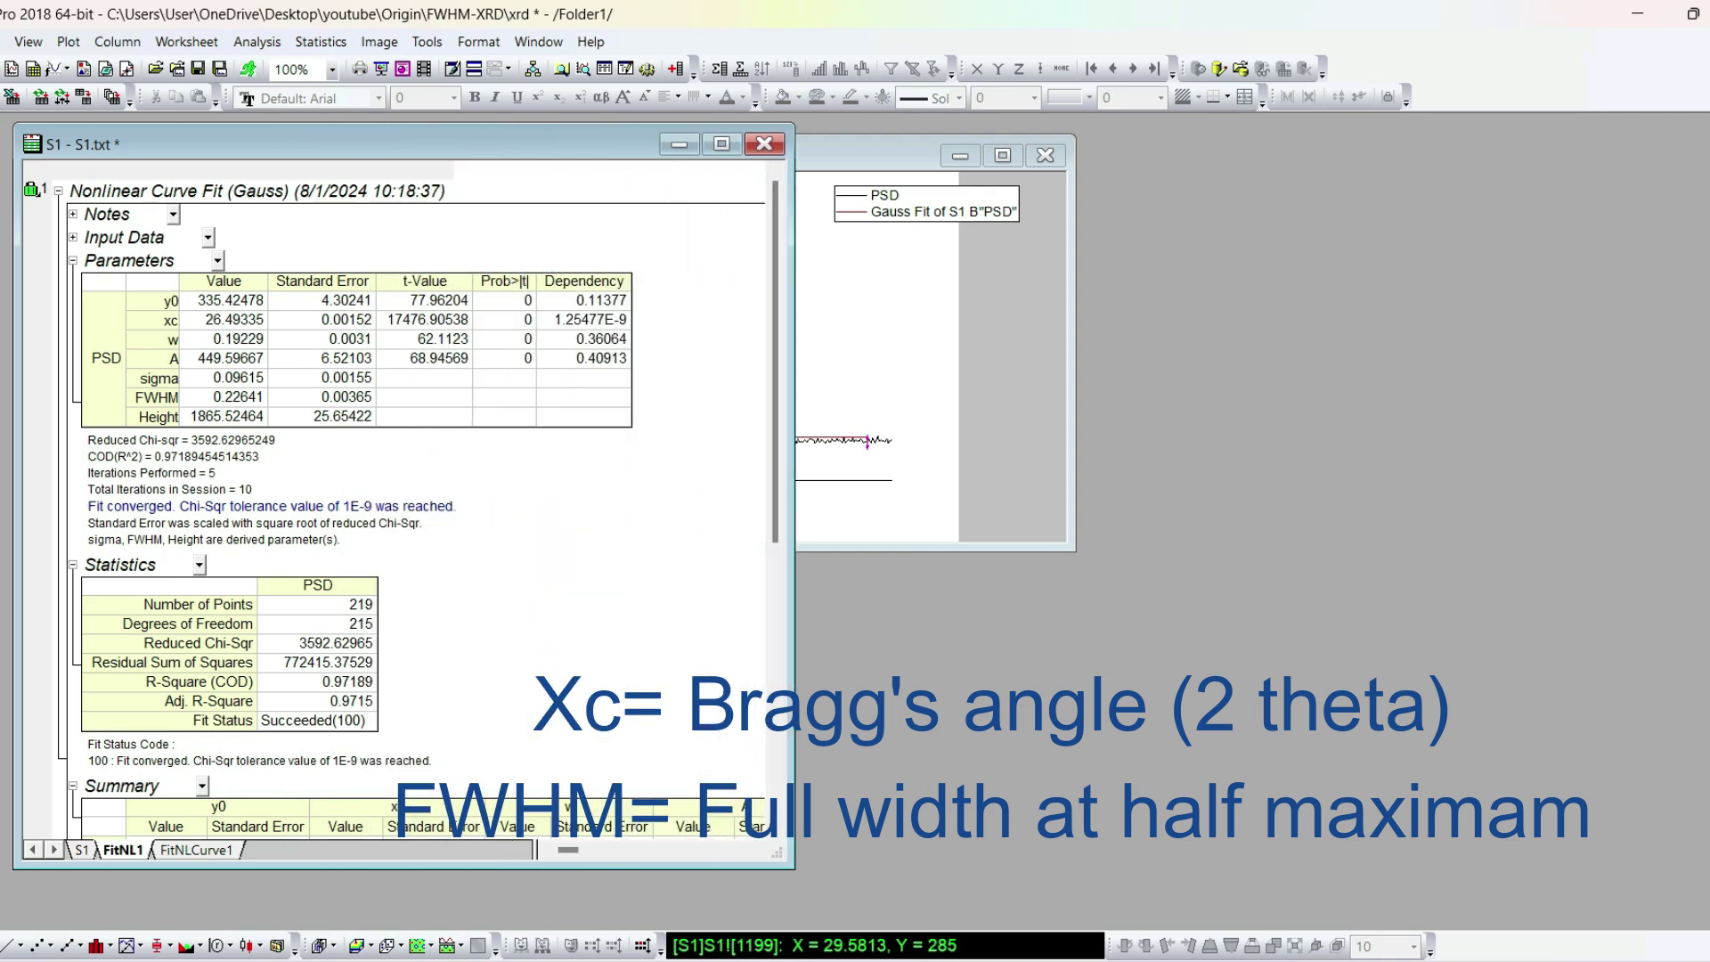
{"action": "left_click_drag", "start_coordinate": [869, 154], "coordinate": [1352, 138]}
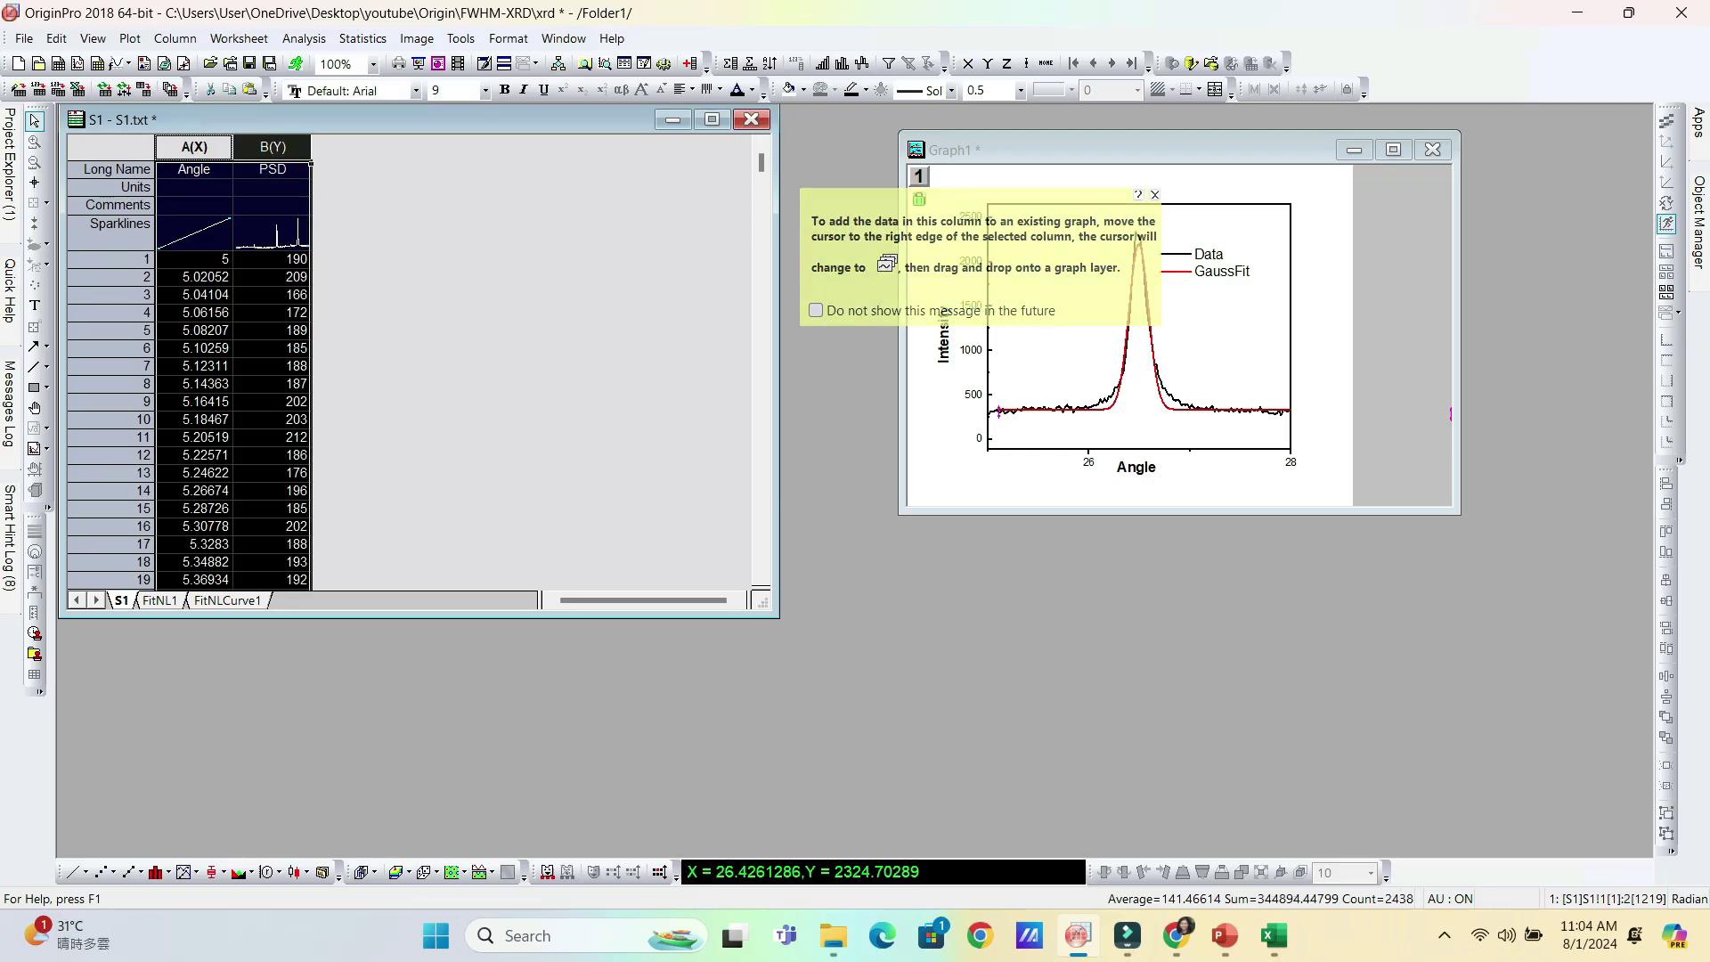
Step: Plot the Angle and PSD columns of sheet S1 as a new line graph and maximize the graph window
{"action": "left_click", "coordinate": [73, 872]}
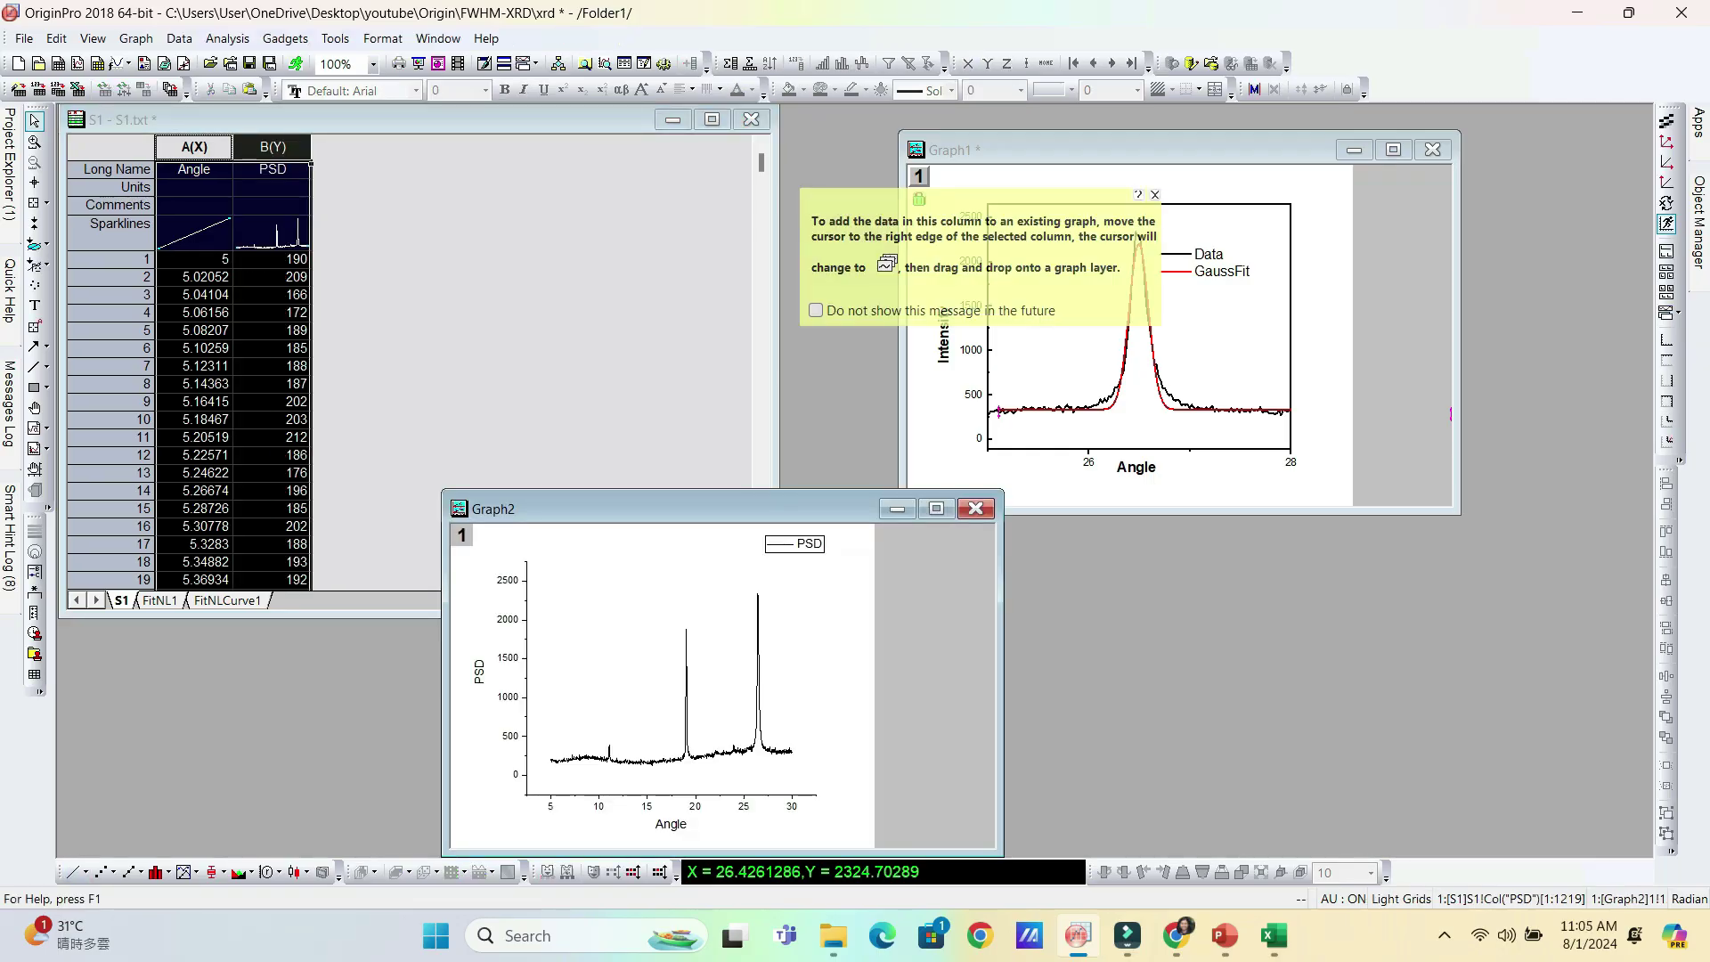
{"action": "left_click_drag", "start_coordinate": [677, 509], "coordinate": [567, 273]}
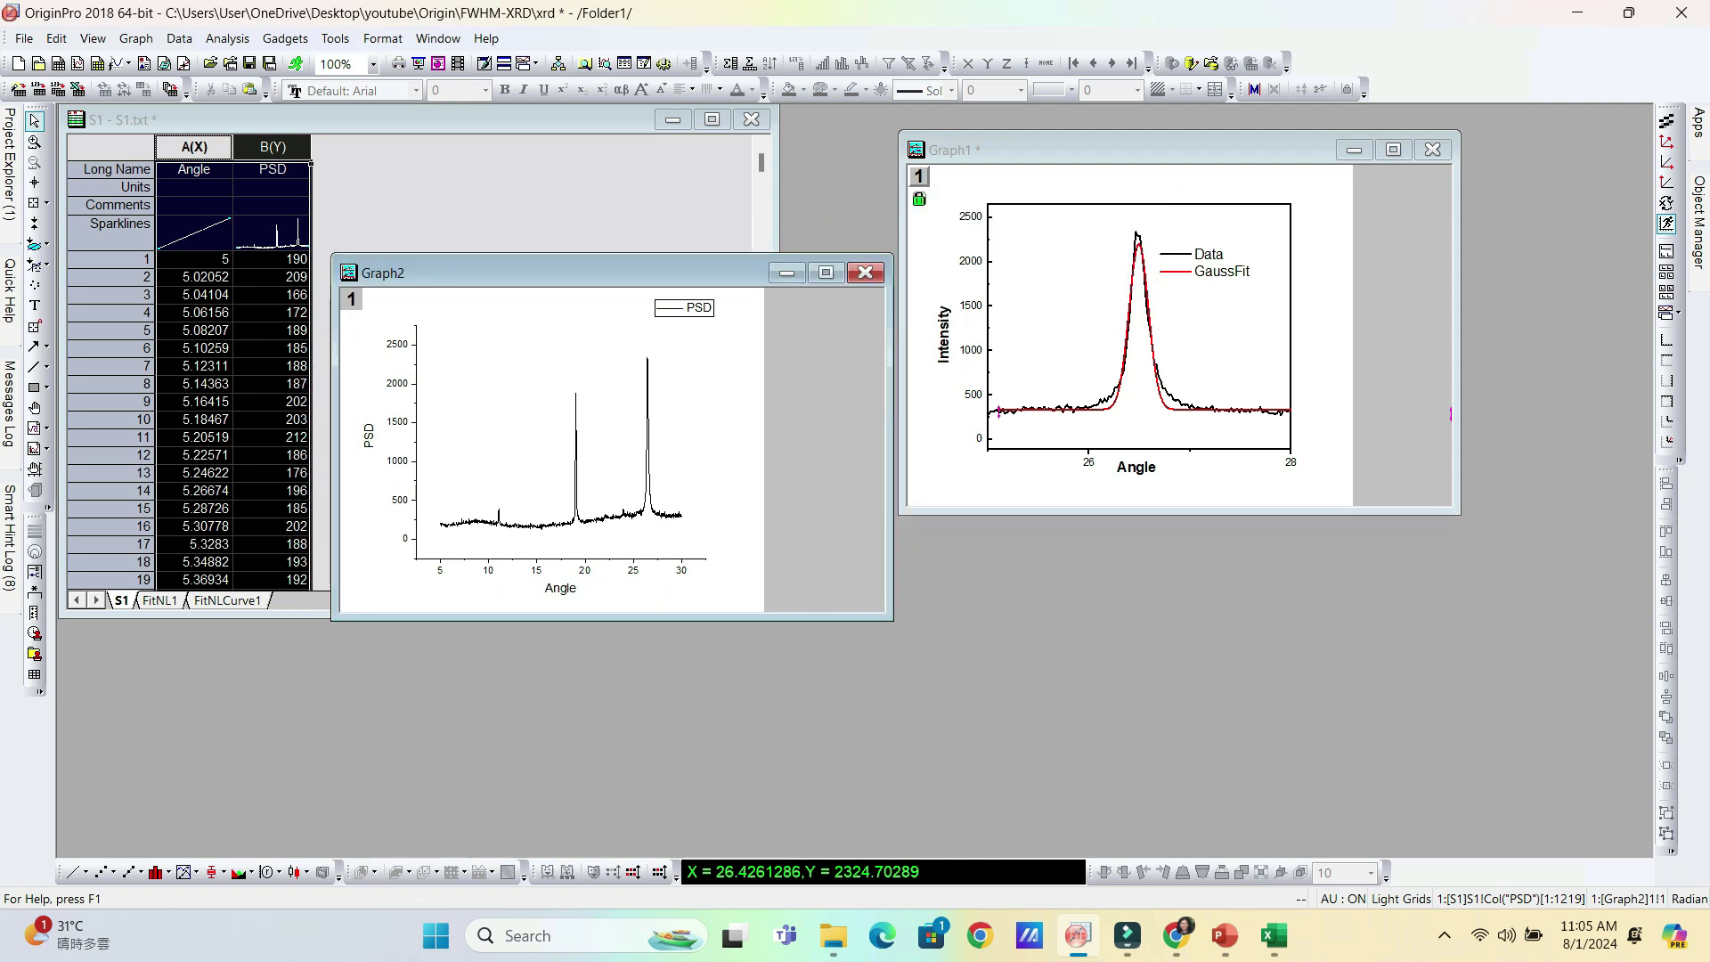
{"action": "left_click", "coordinate": [826, 273]}
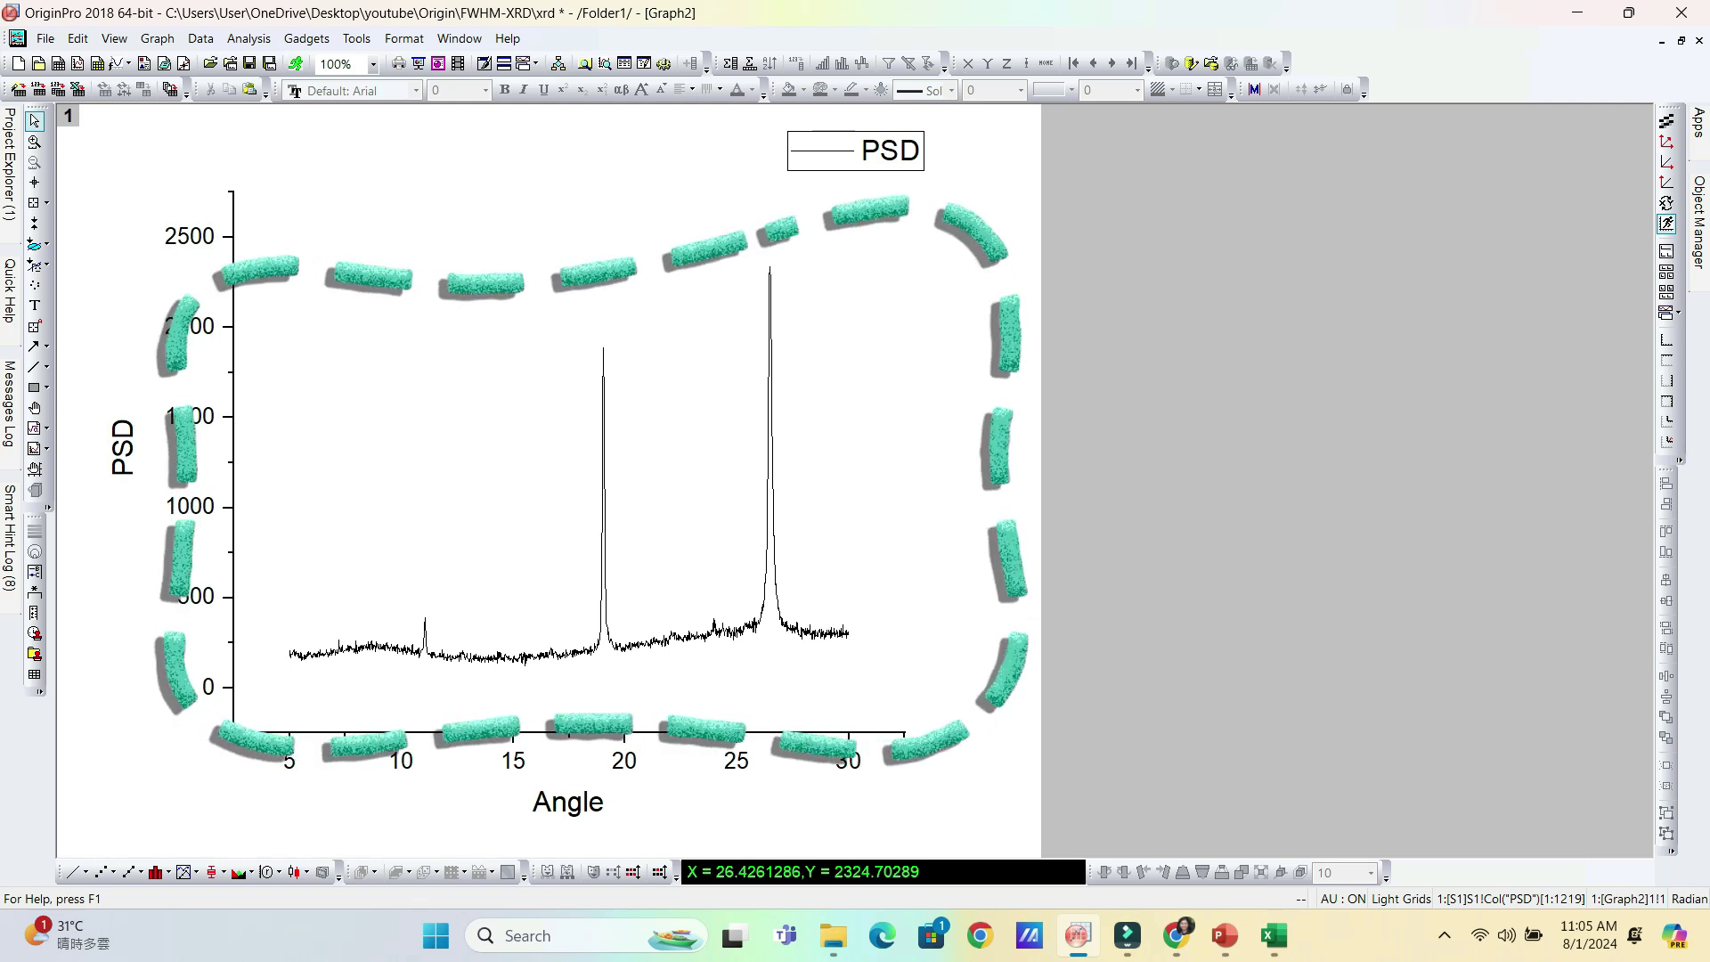
Step: Open the Multiple Peak Fit for the PSD curve in the new graph and select Gauss as the peak function
{"action": "left_click", "coordinate": [770, 269]}
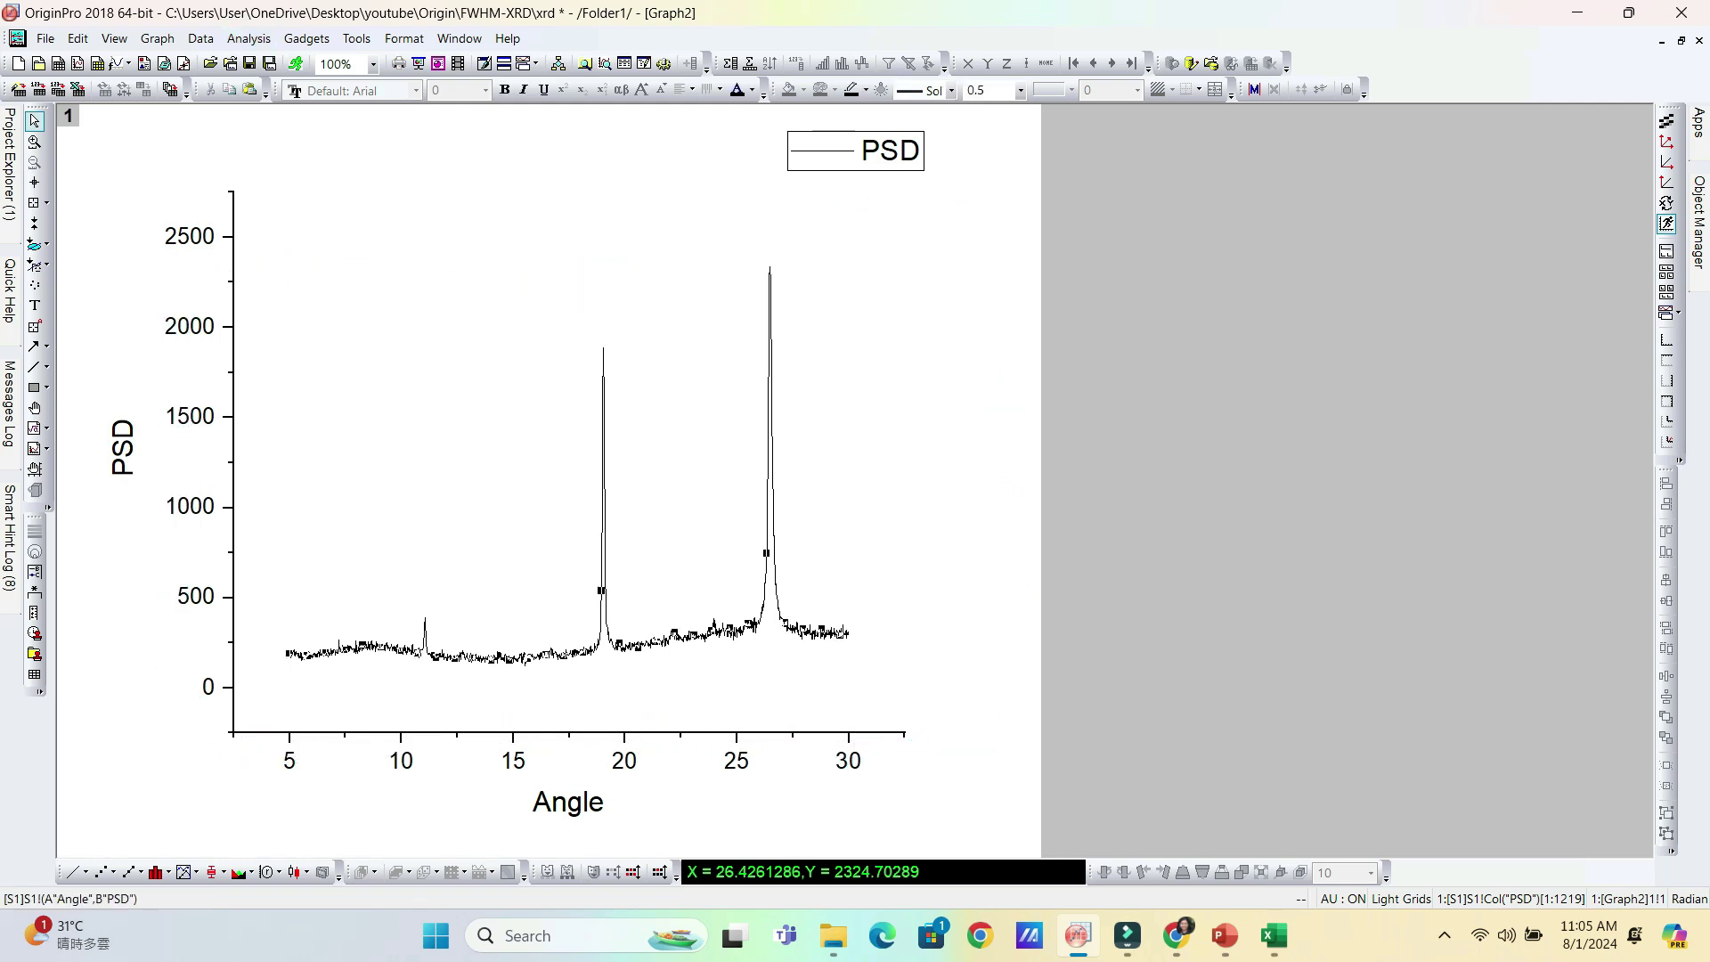
{"action": "left_click", "coordinate": [249, 38]}
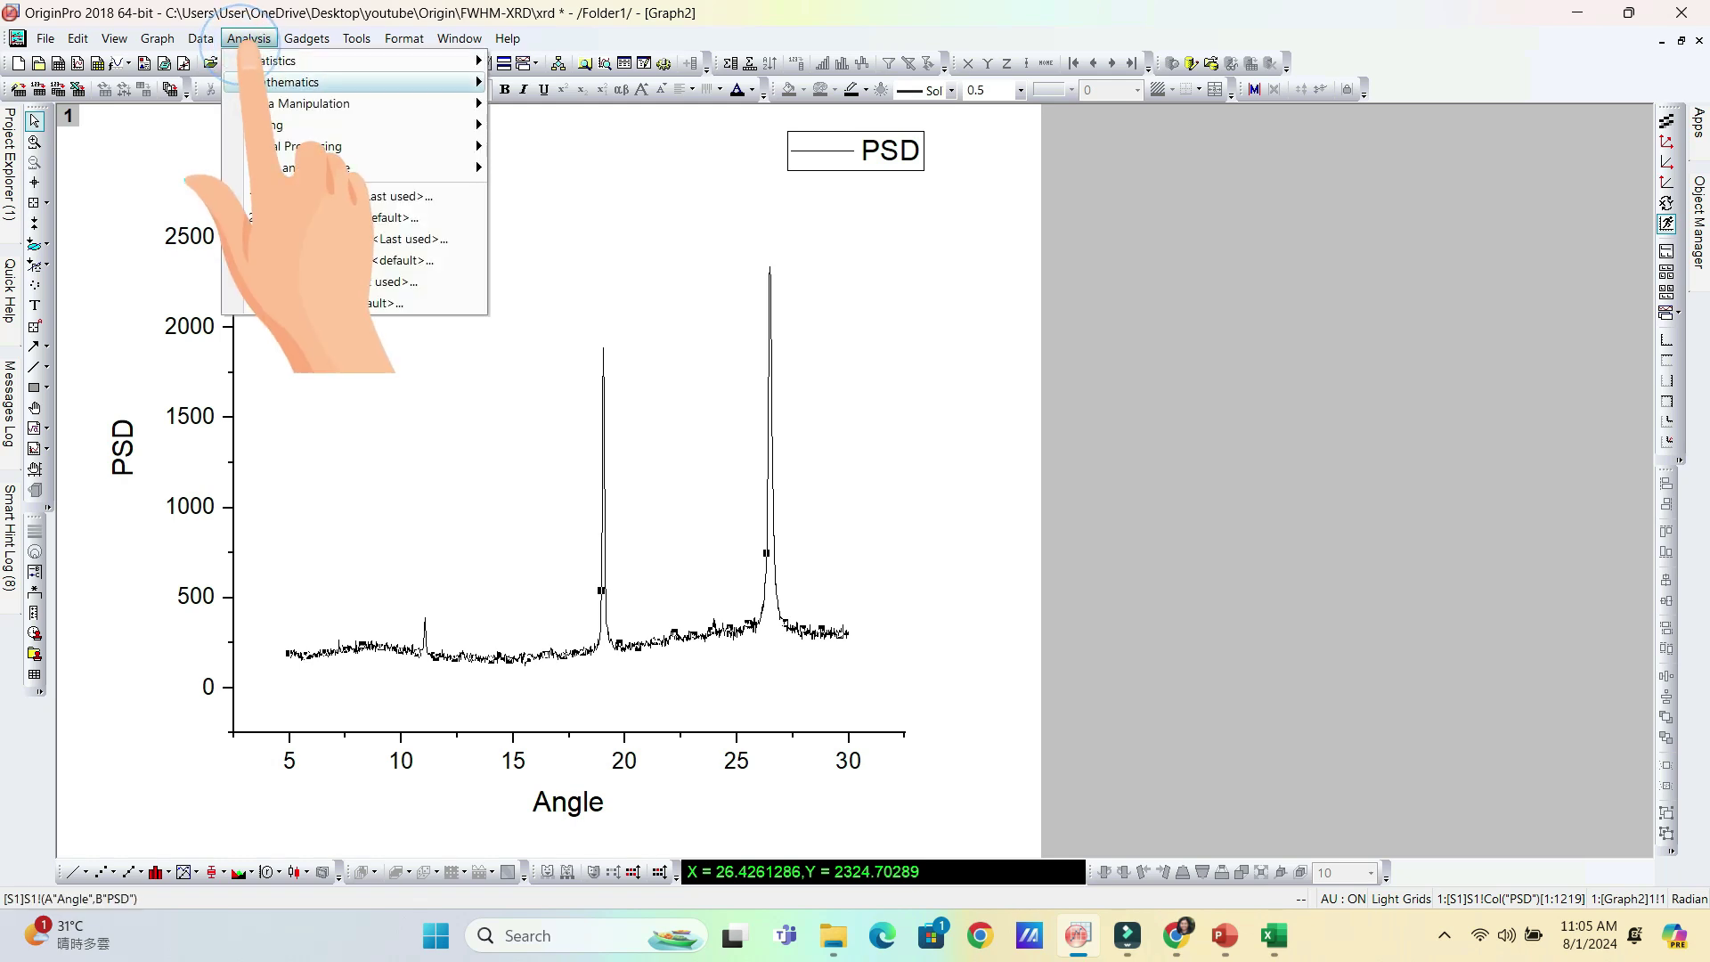
{"action": "mouse_move", "coordinate": [299, 168]}
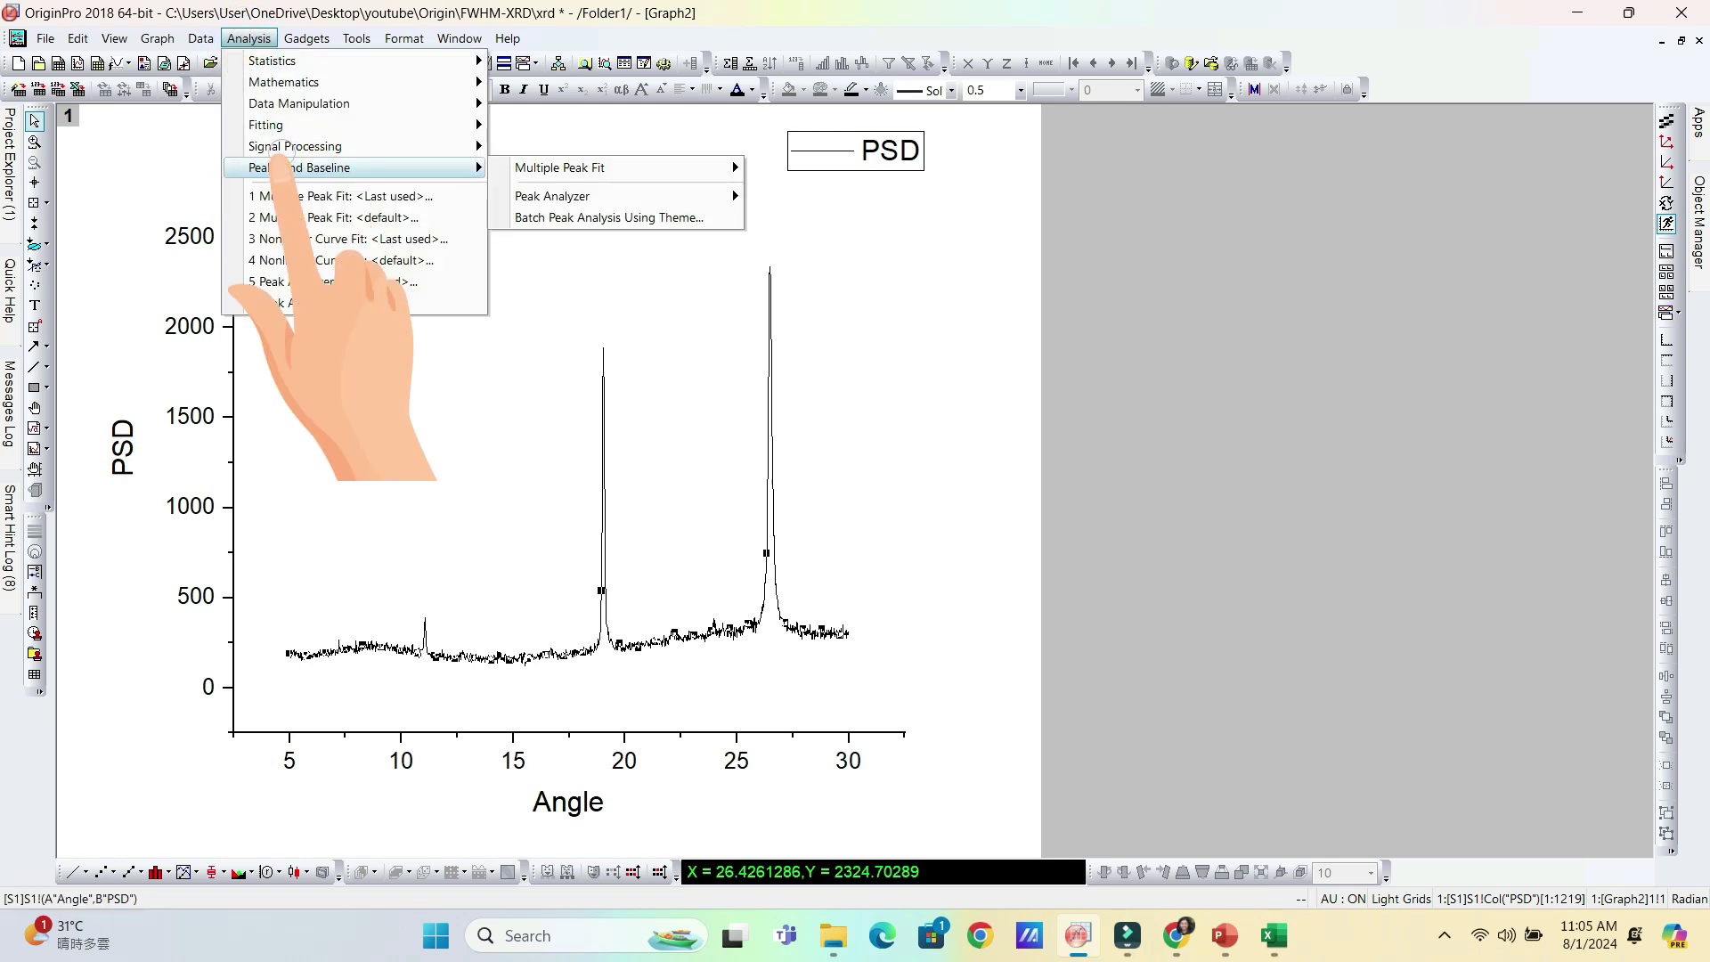
{"action": "mouse_move", "coordinate": [570, 167]}
{"action": "left_click", "coordinate": [809, 196]}
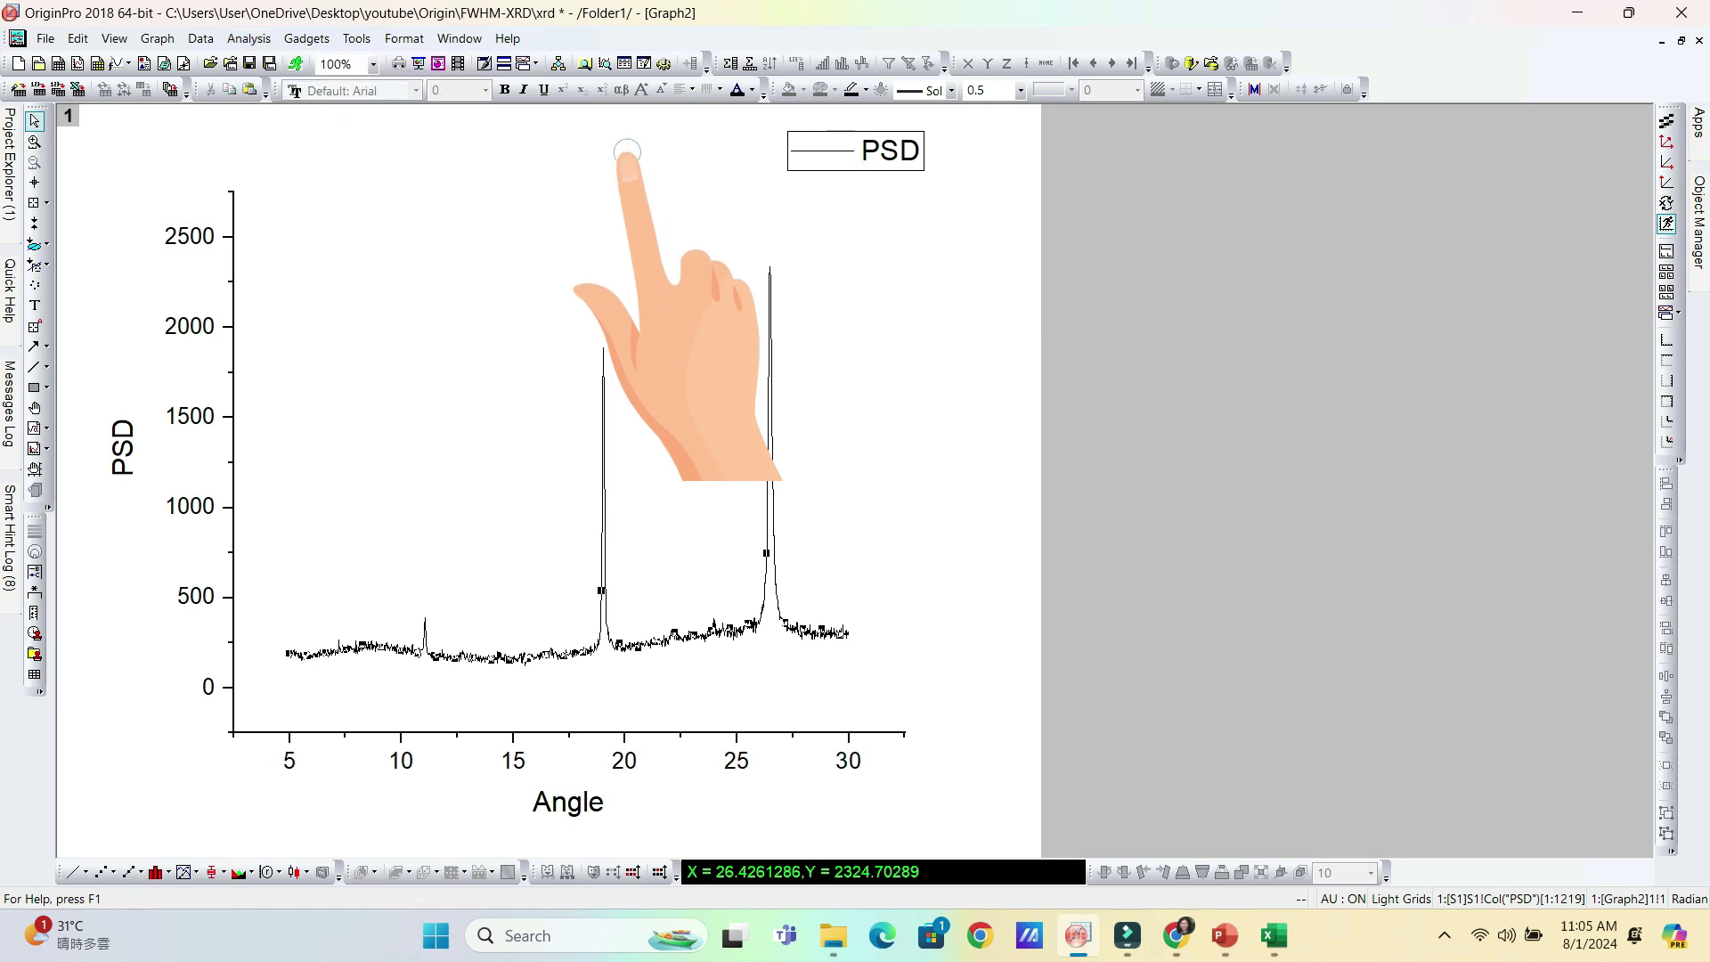
{"action": "left_click_drag", "start_coordinate": [854, 353], "coordinate": [1077, 226]}
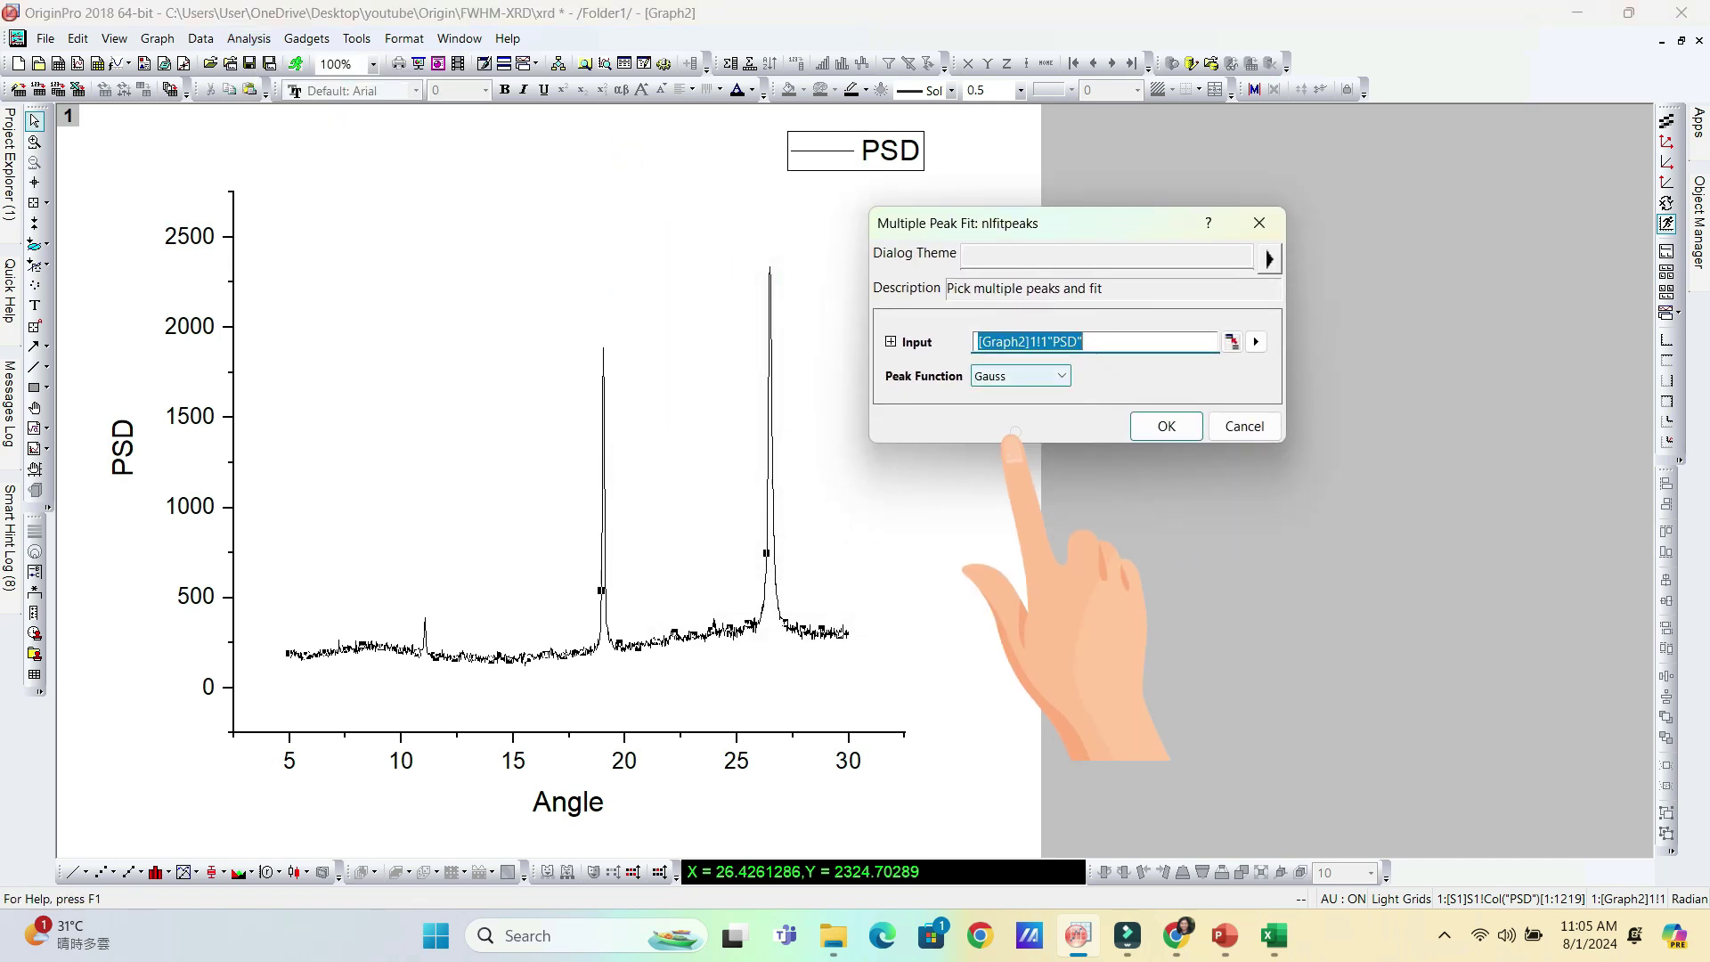
{"action": "left_click", "coordinate": [1020, 376]}
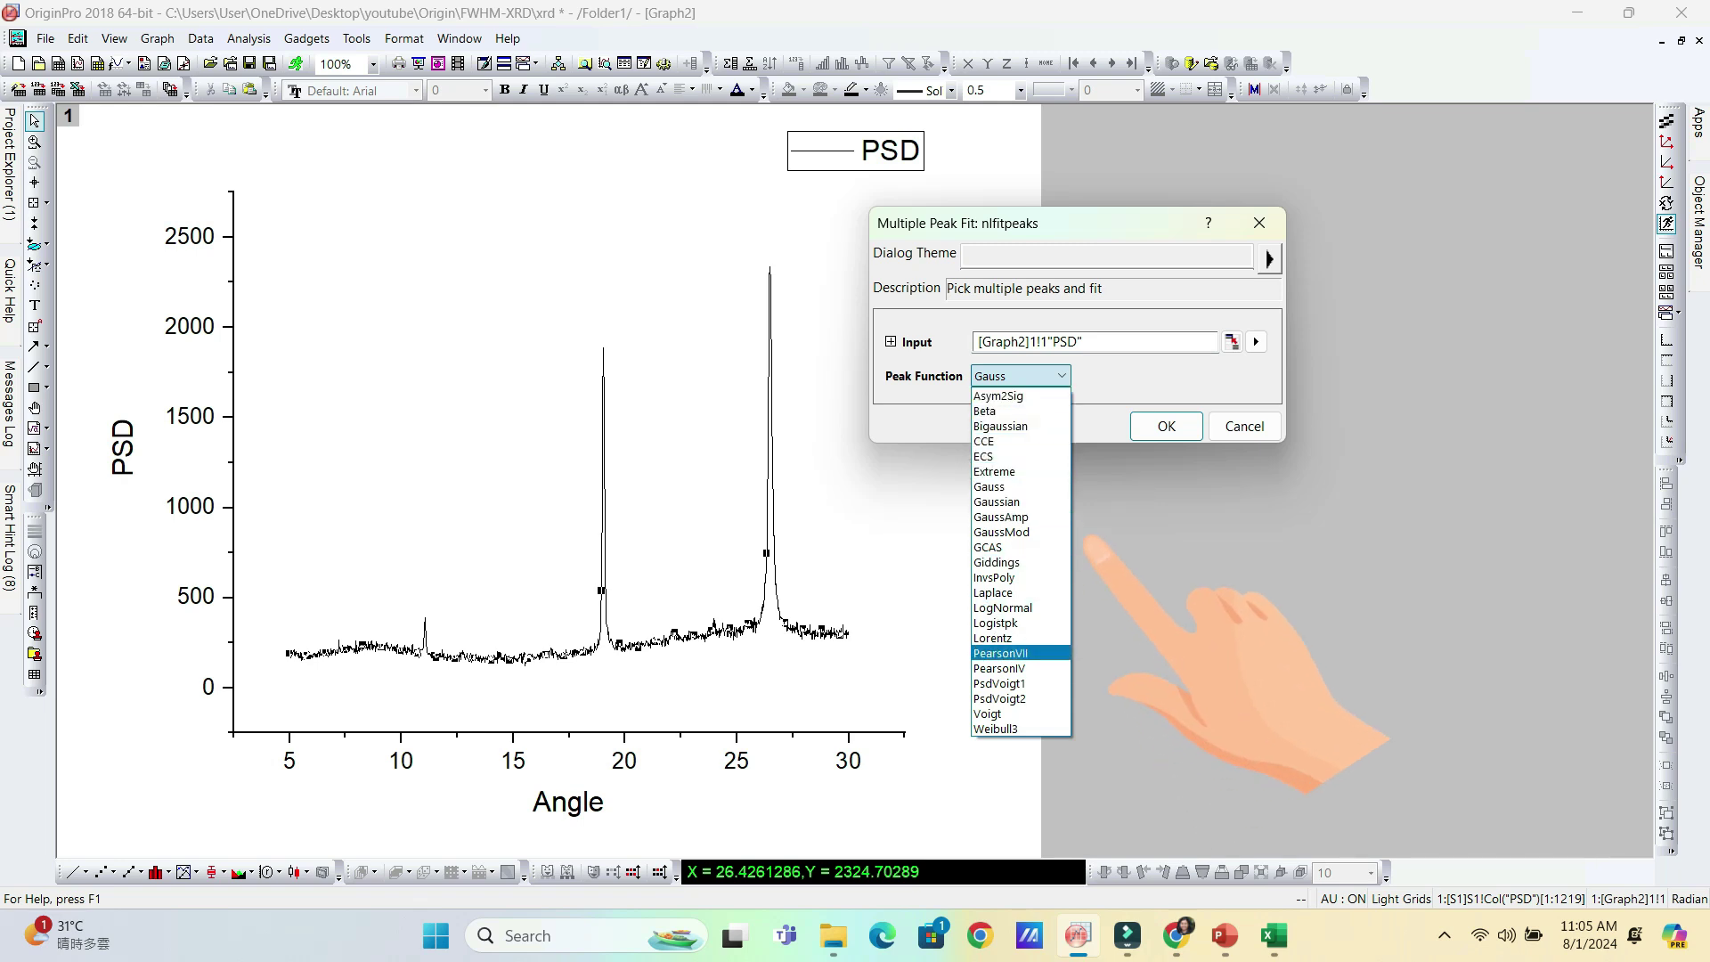
{"action": "left_click", "coordinate": [1020, 487]}
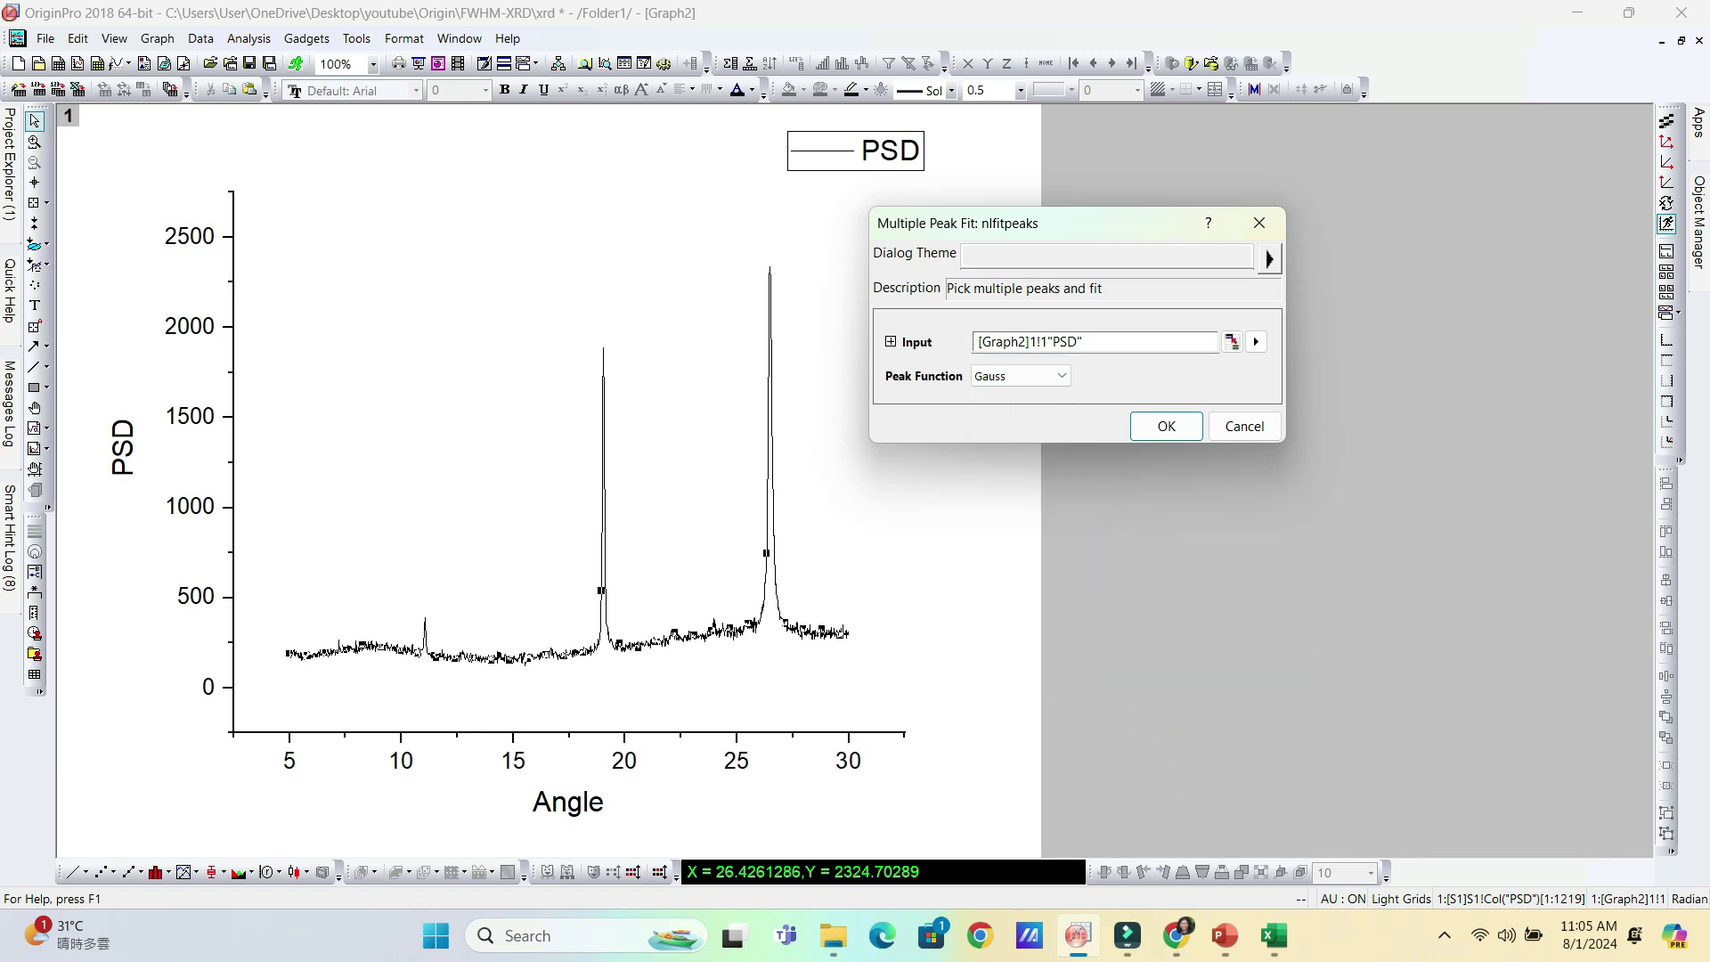
Step: Confirm Gauss as the multiple-peak fit function and pick the three peaks at angles of about 11.03, 19.07 and 26.52
{"action": "left_click", "coordinate": [1020, 376]}
{"action": "left_click", "coordinate": [1020, 488]}
{"action": "left_click", "coordinate": [1167, 426]}
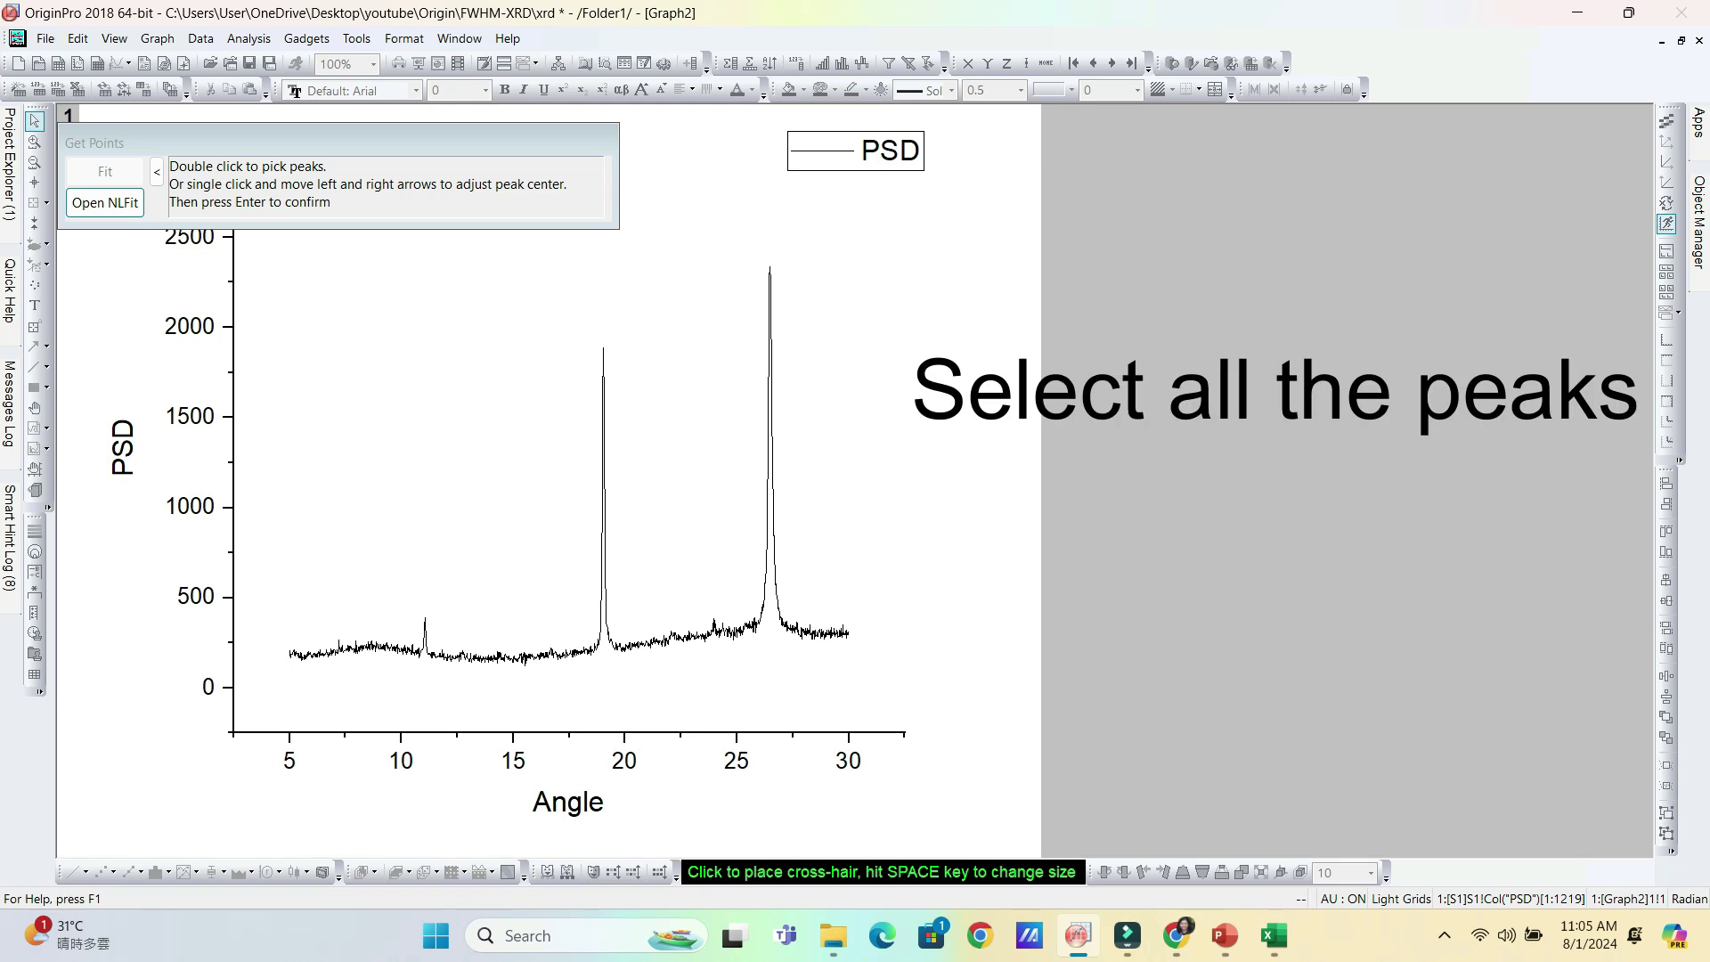
{"action": "double_click", "coordinate": [424, 622]}
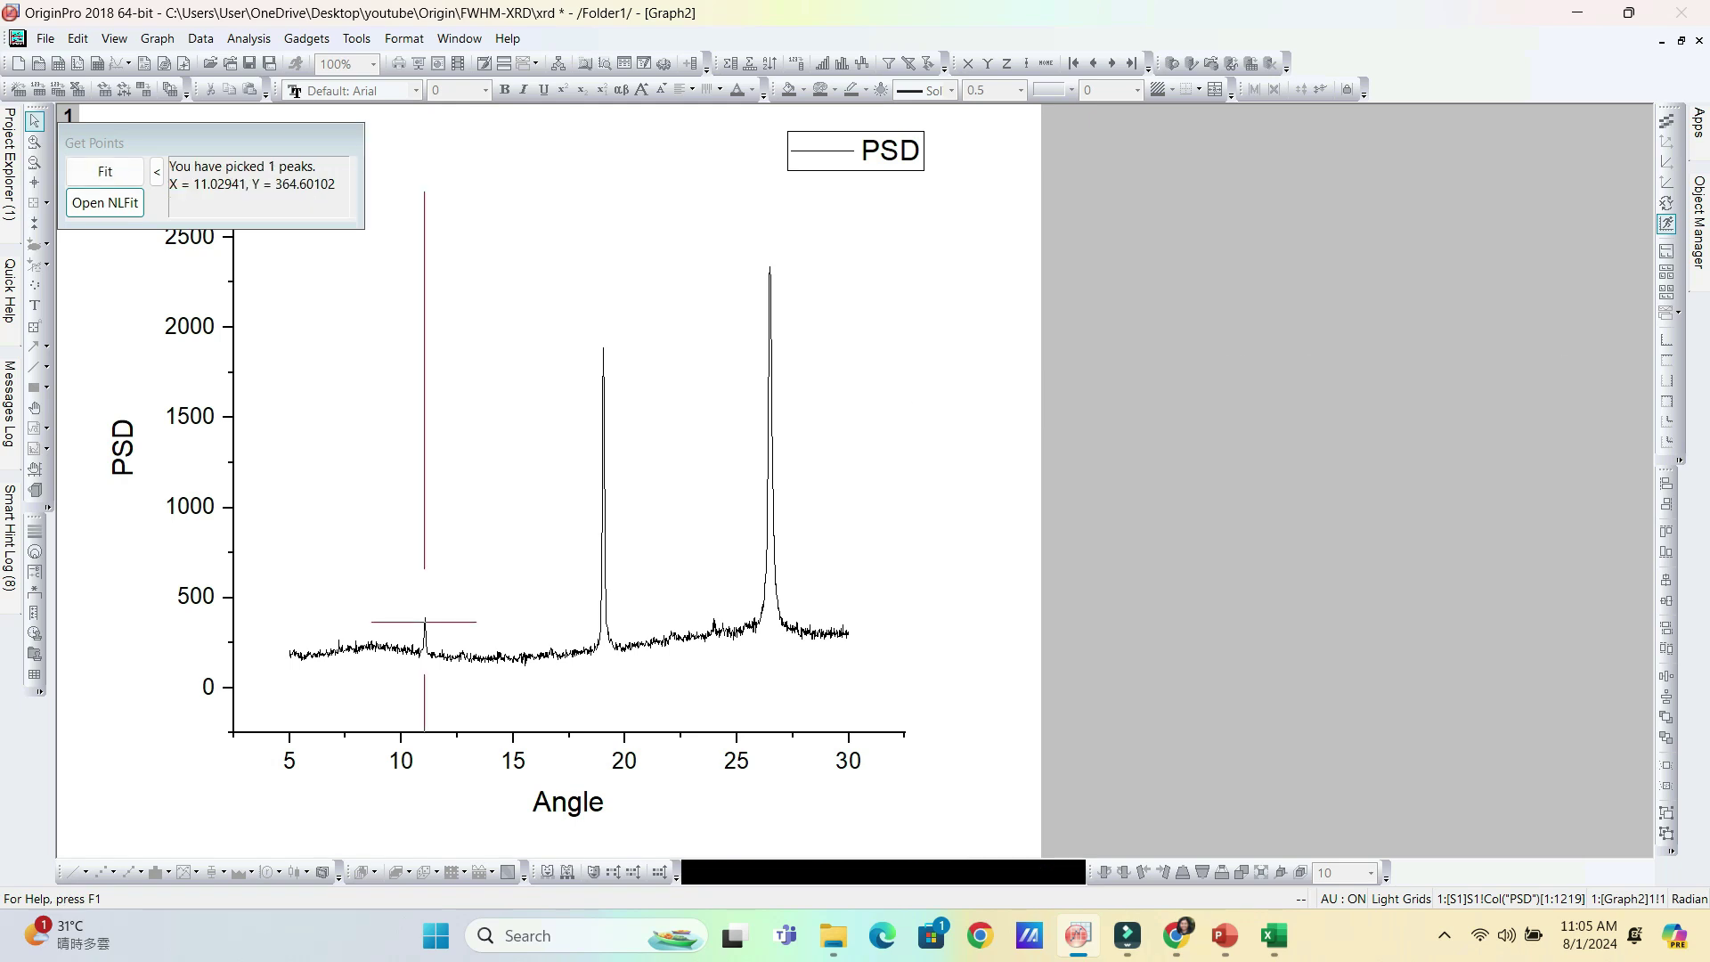
{"action": "double_click", "coordinate": [604, 352]}
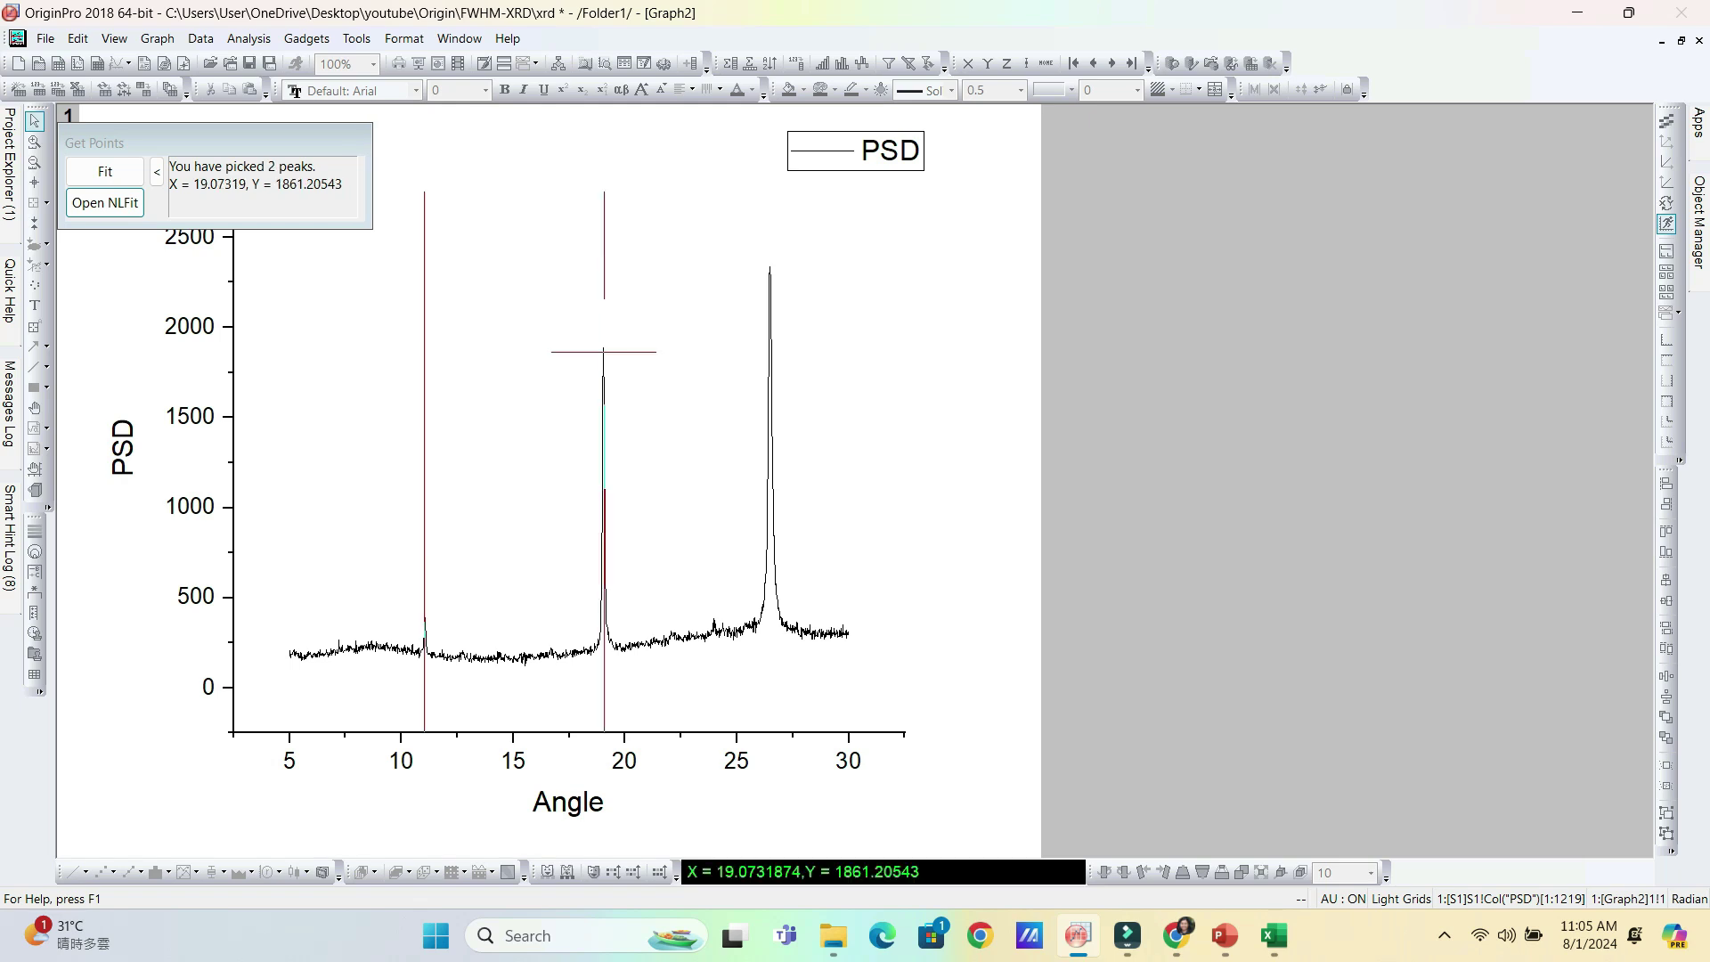
{"action": "double_click", "coordinate": [770, 269]}
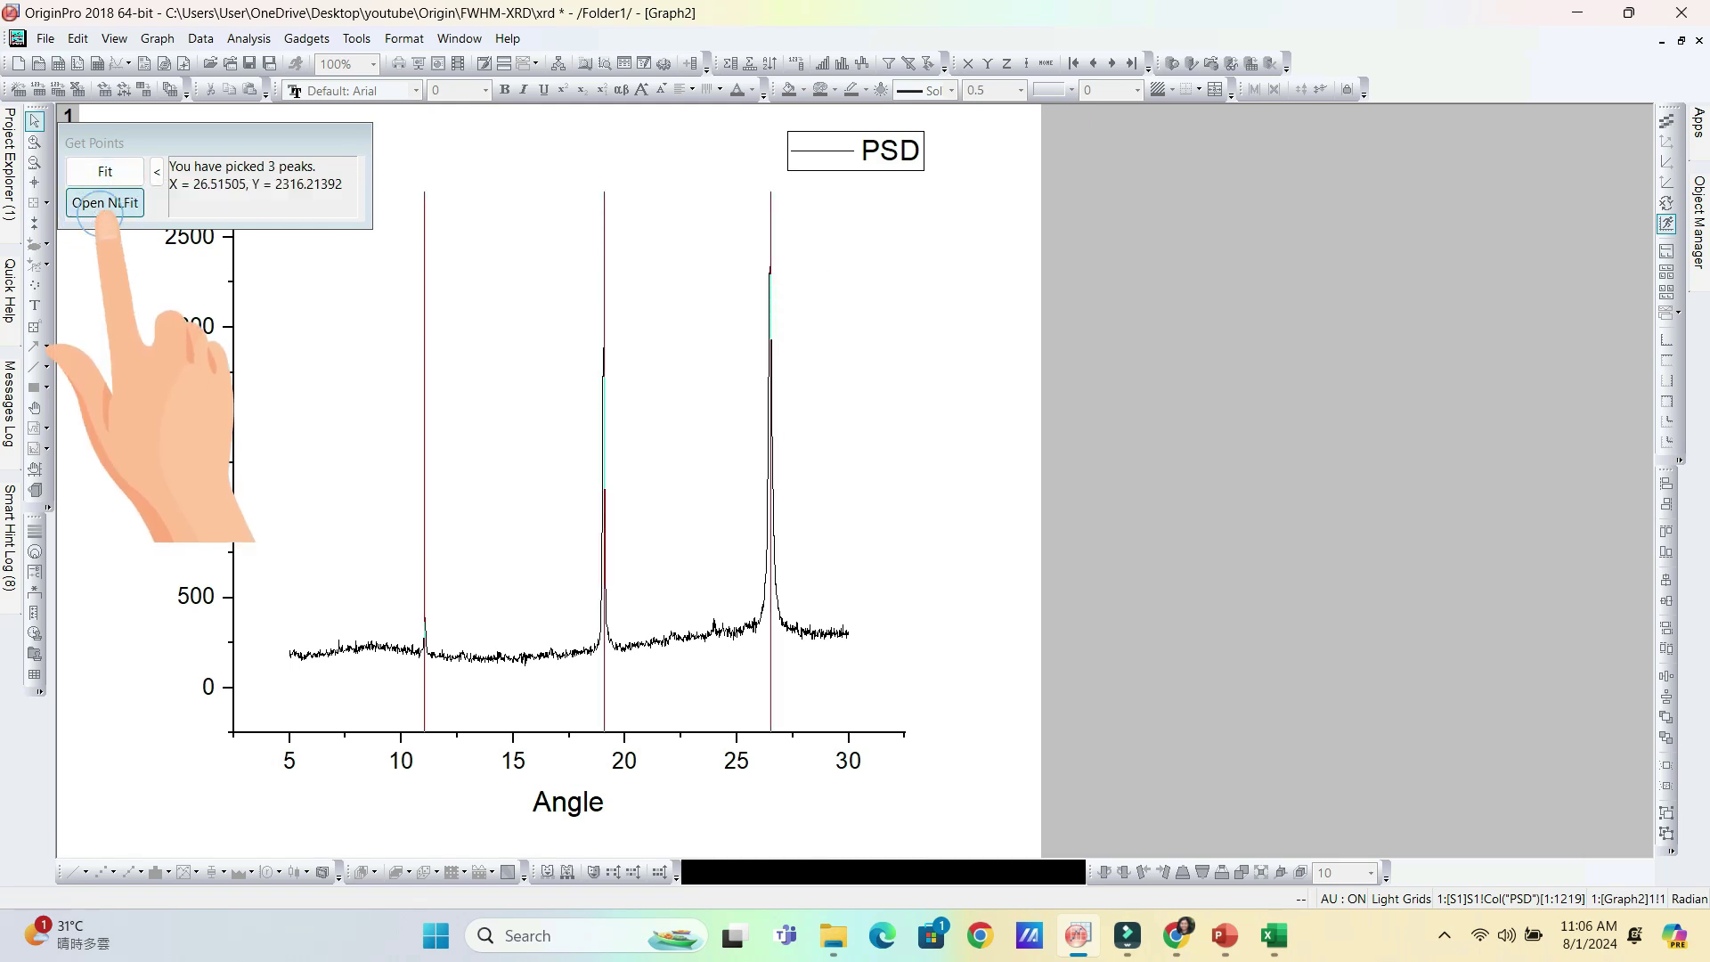
Step: Iterate the Gauss fit of the three picked peaks in NLFit until converged, and accept it with a switch to the report sheet
{"action": "left_click", "coordinate": [104, 202]}
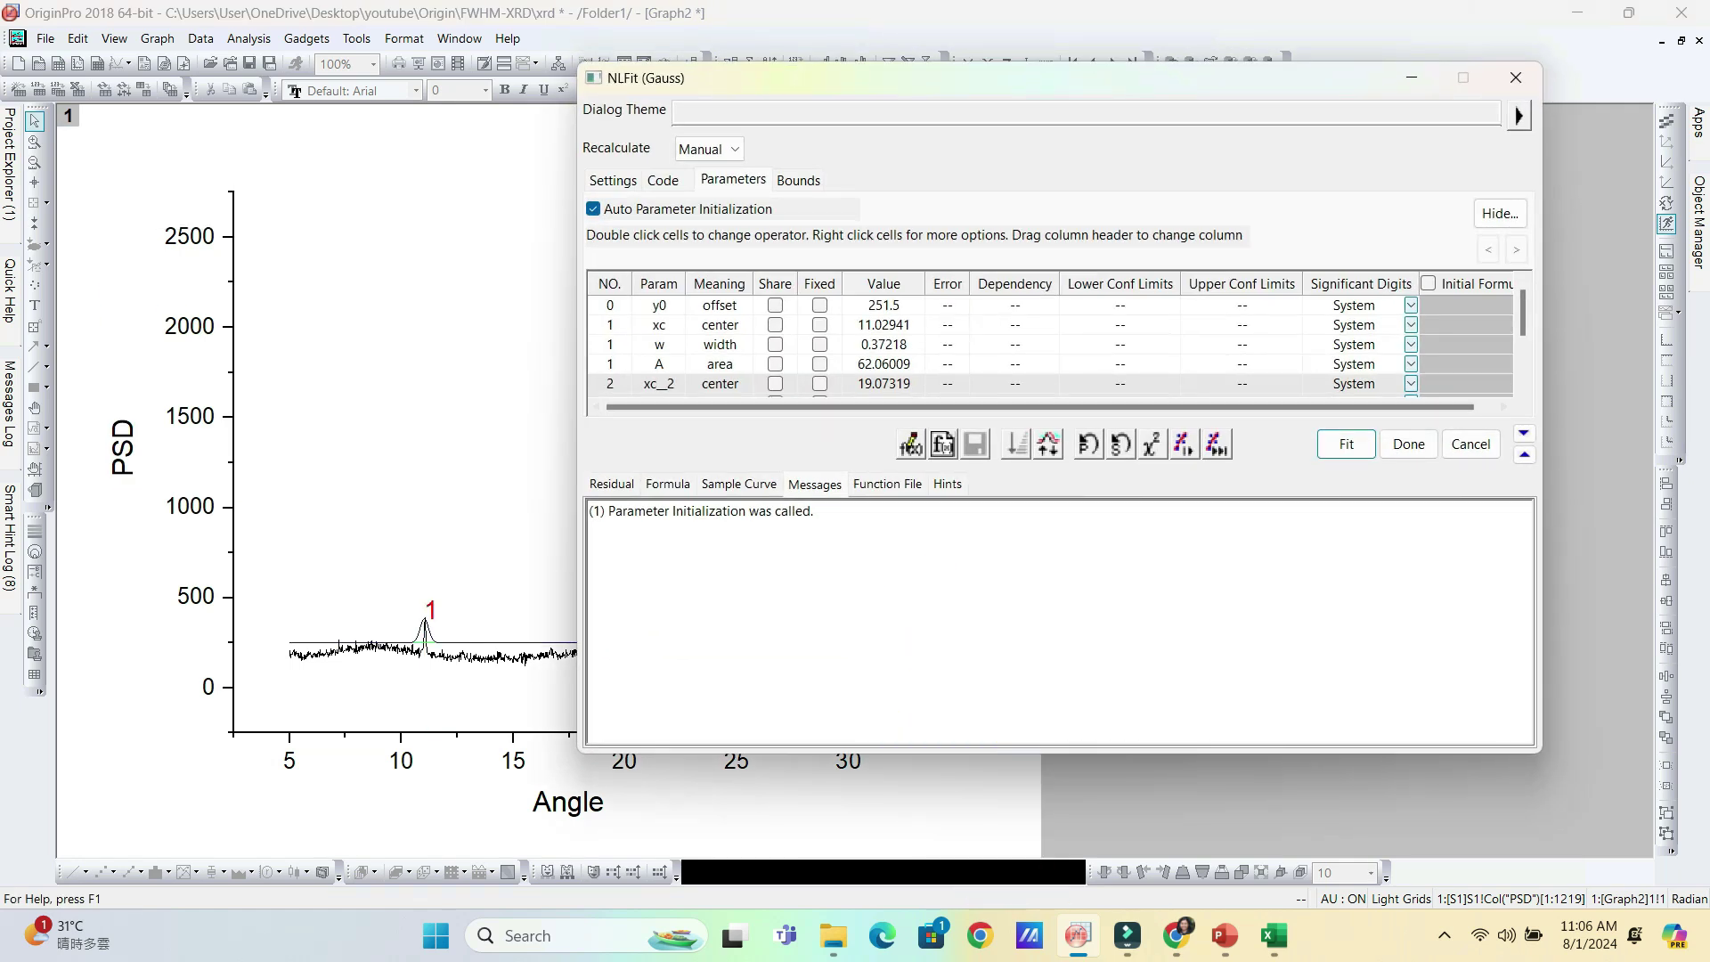
{"action": "left_click", "coordinate": [1184, 444]}
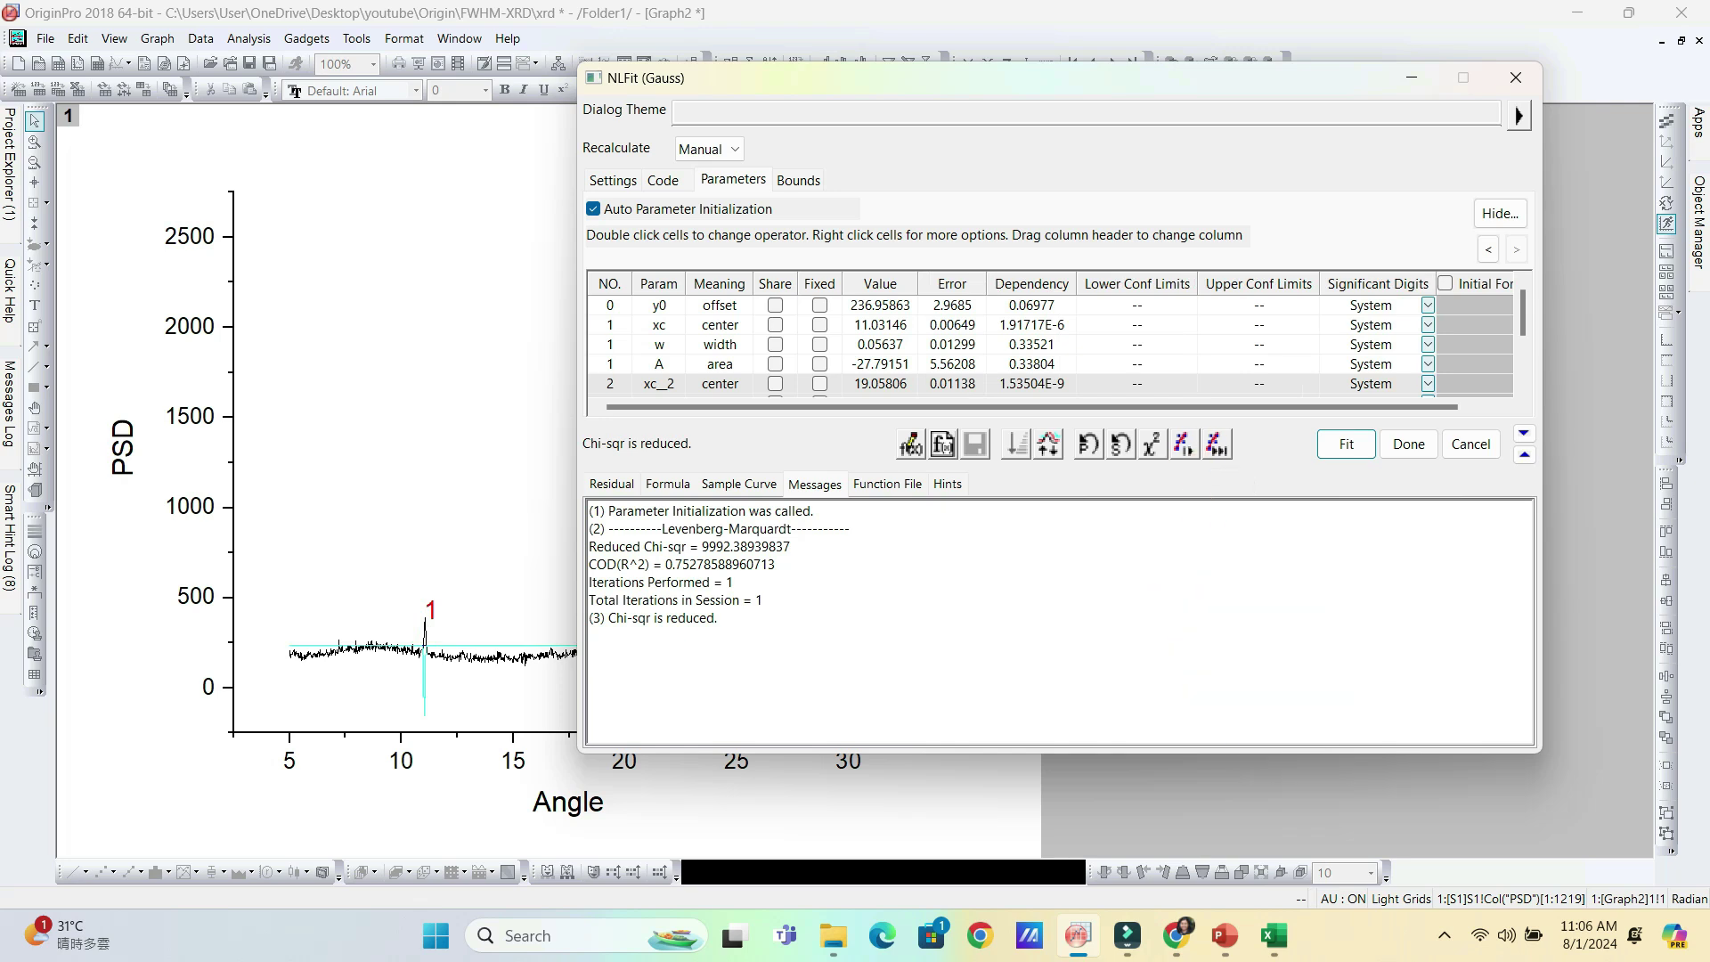
{"action": "left_click_drag", "start_coordinate": [929, 86], "coordinate": [1006, 76]}
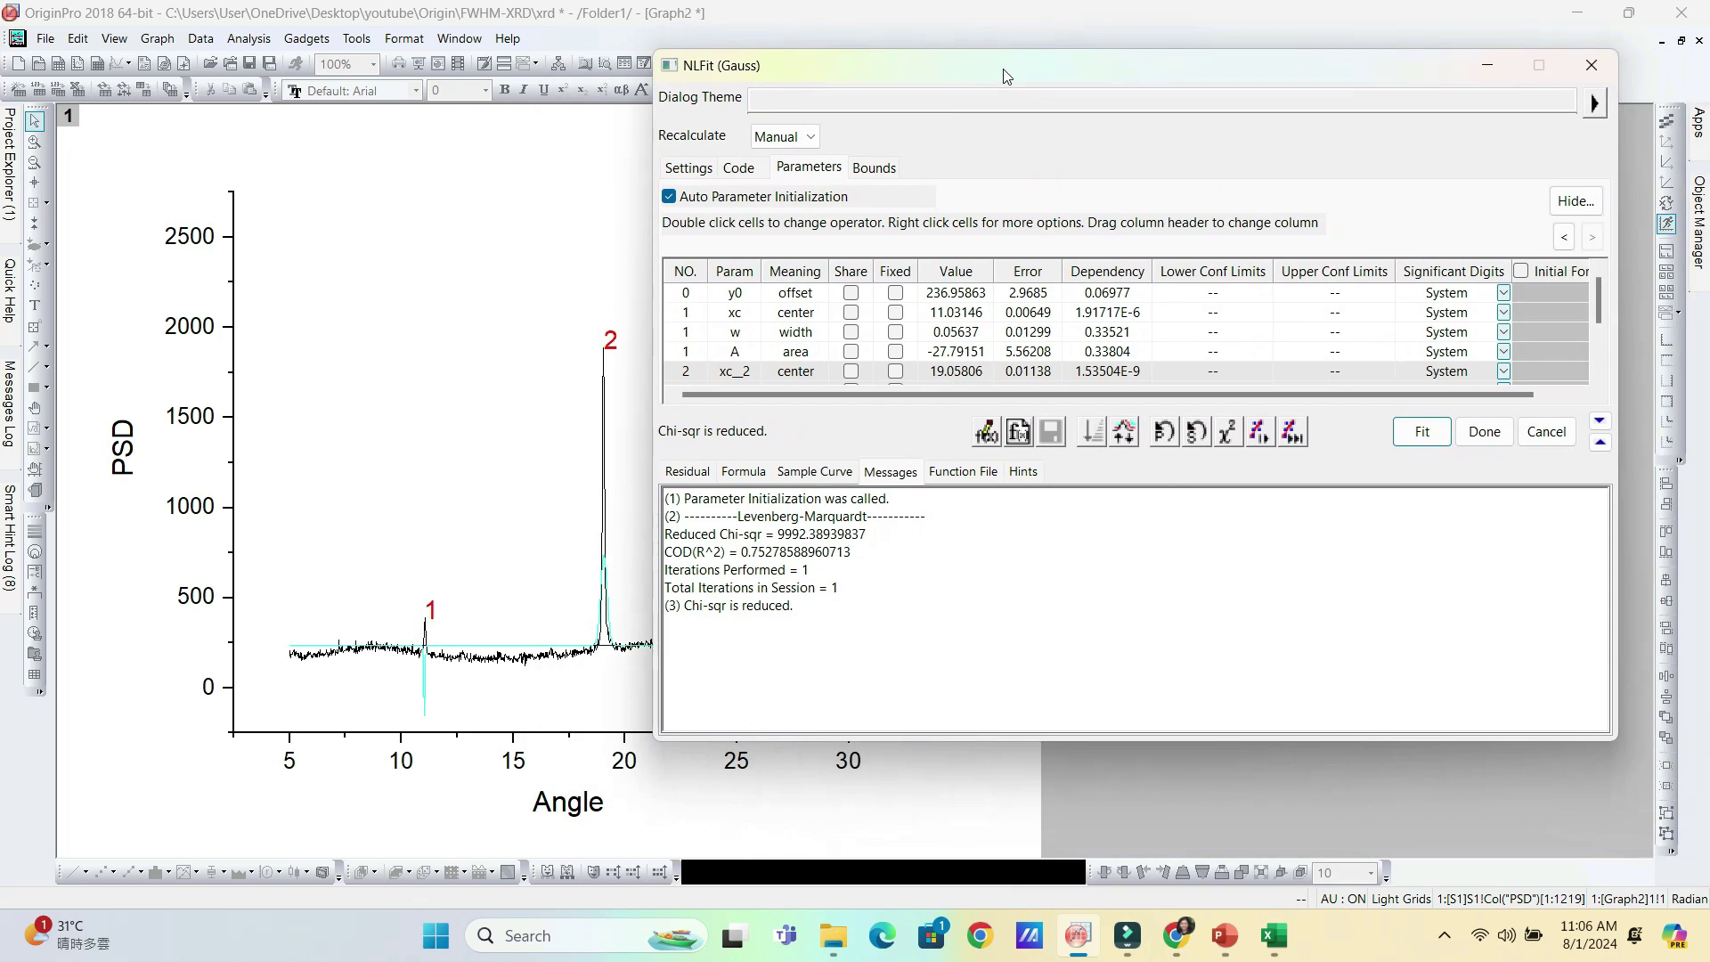
{"action": "left_click", "coordinate": [1259, 433]}
{"action": "left_click", "coordinate": [1260, 433]}
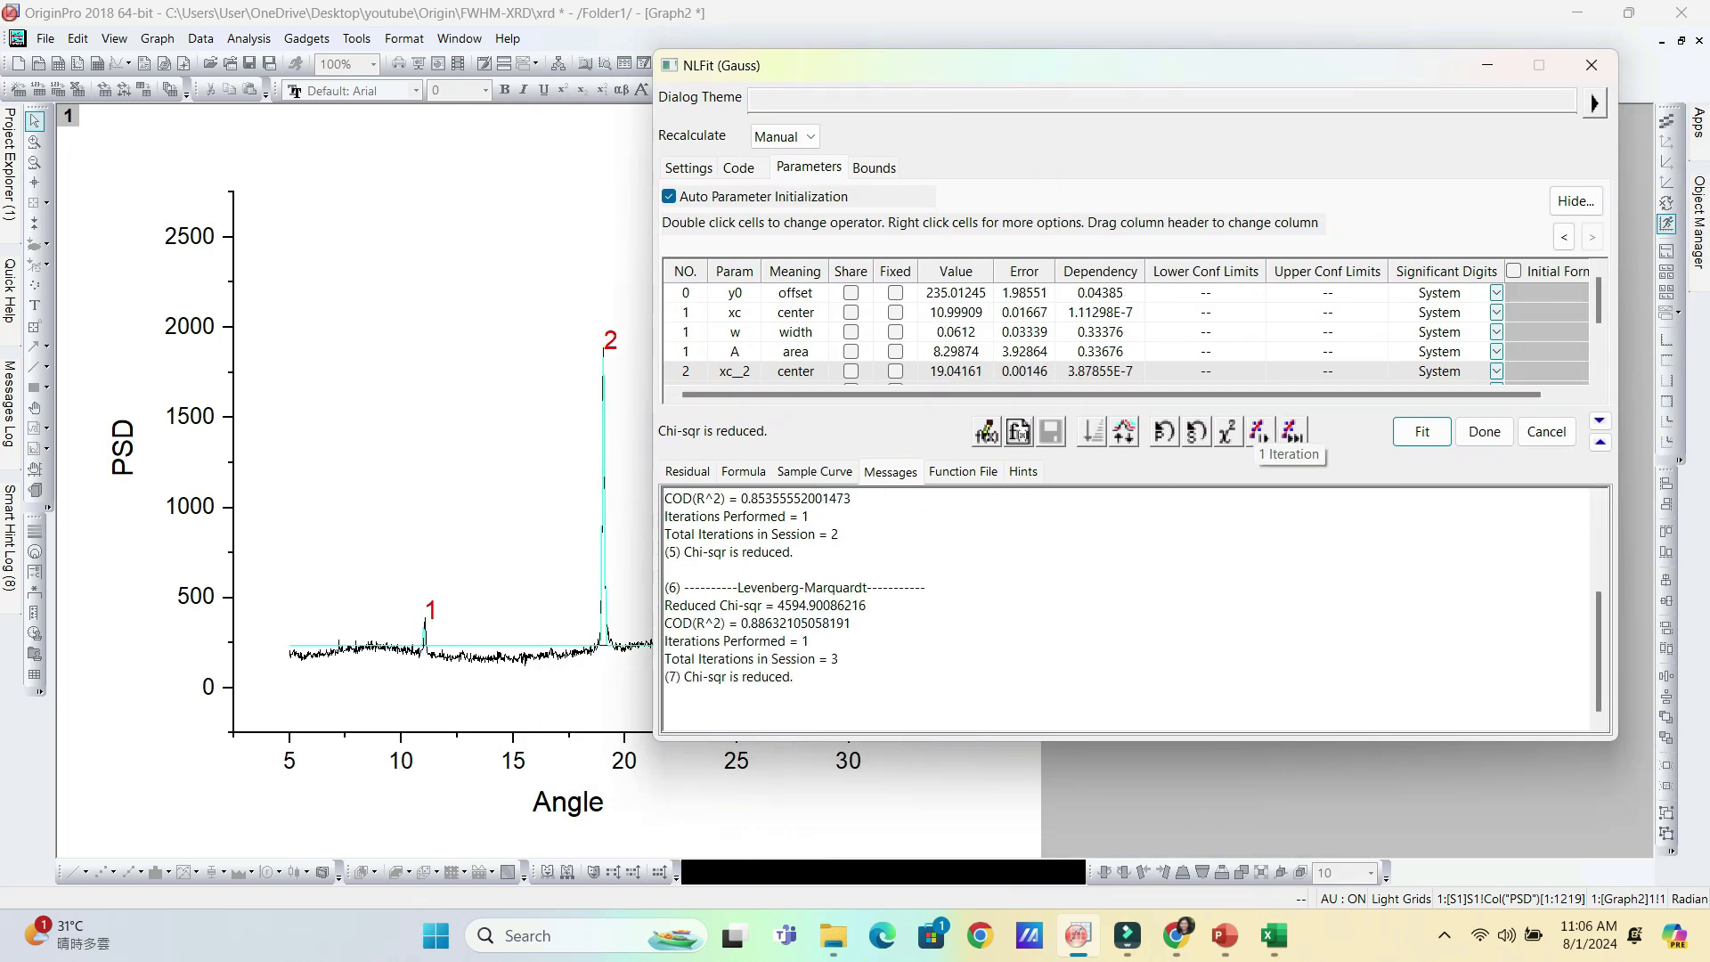
{"action": "left_click", "coordinate": [1292, 433]}
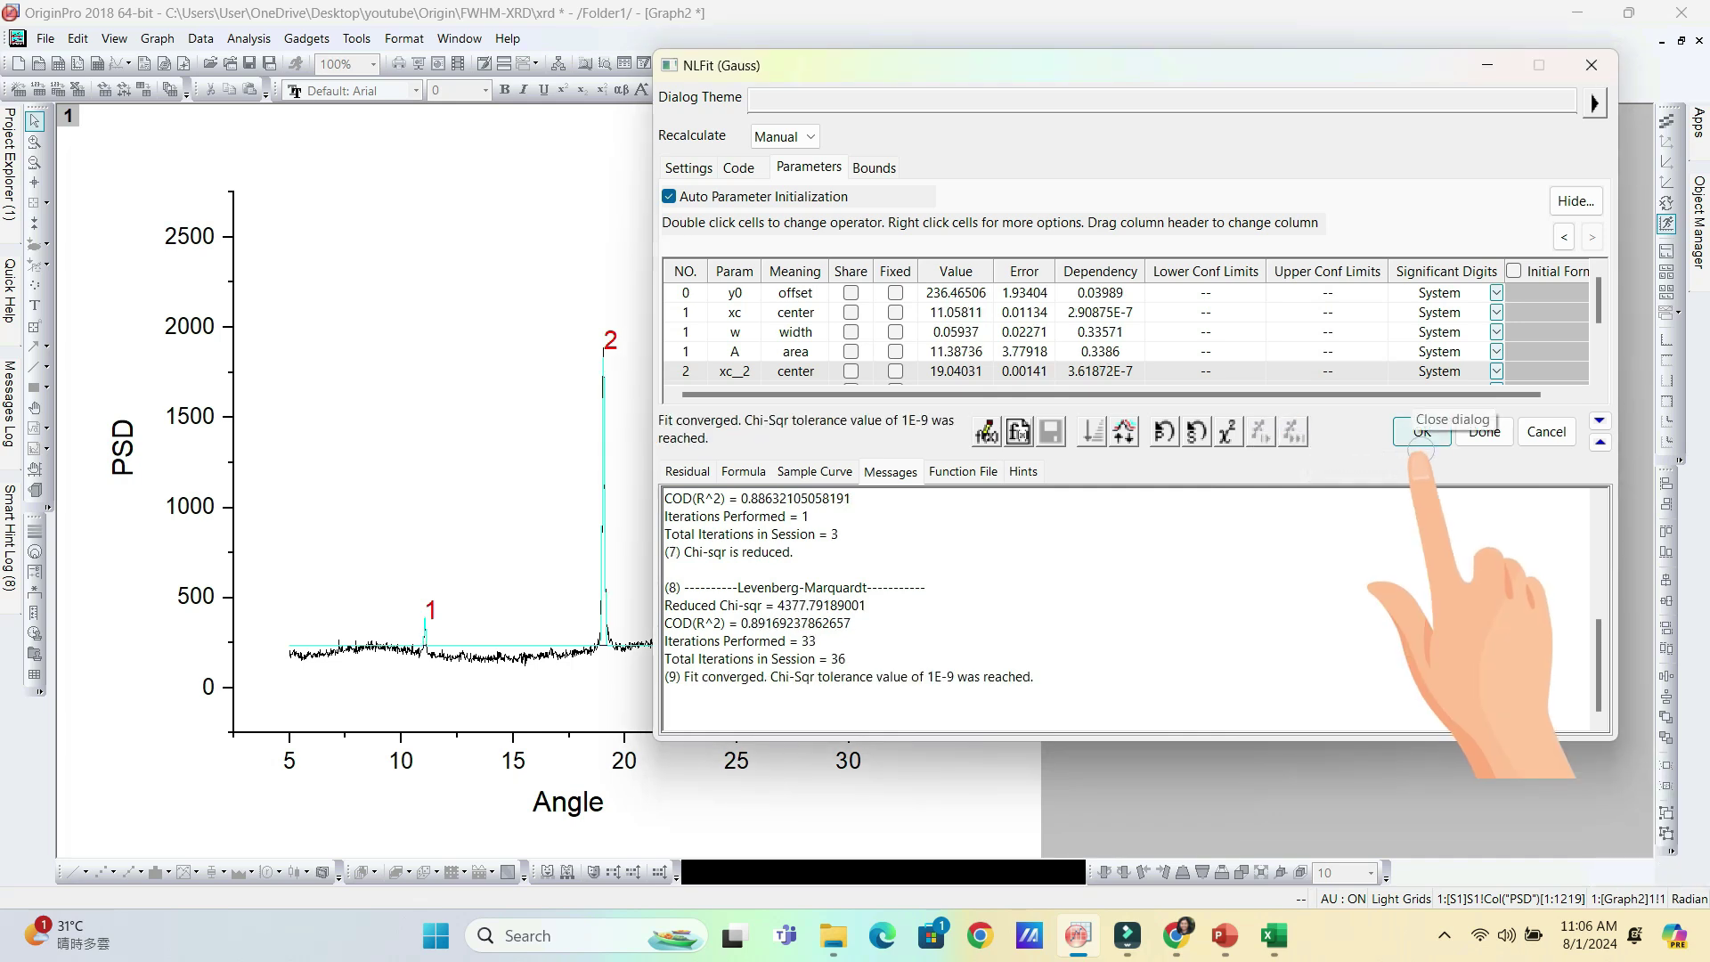
{"action": "left_click", "coordinate": [1423, 431]}
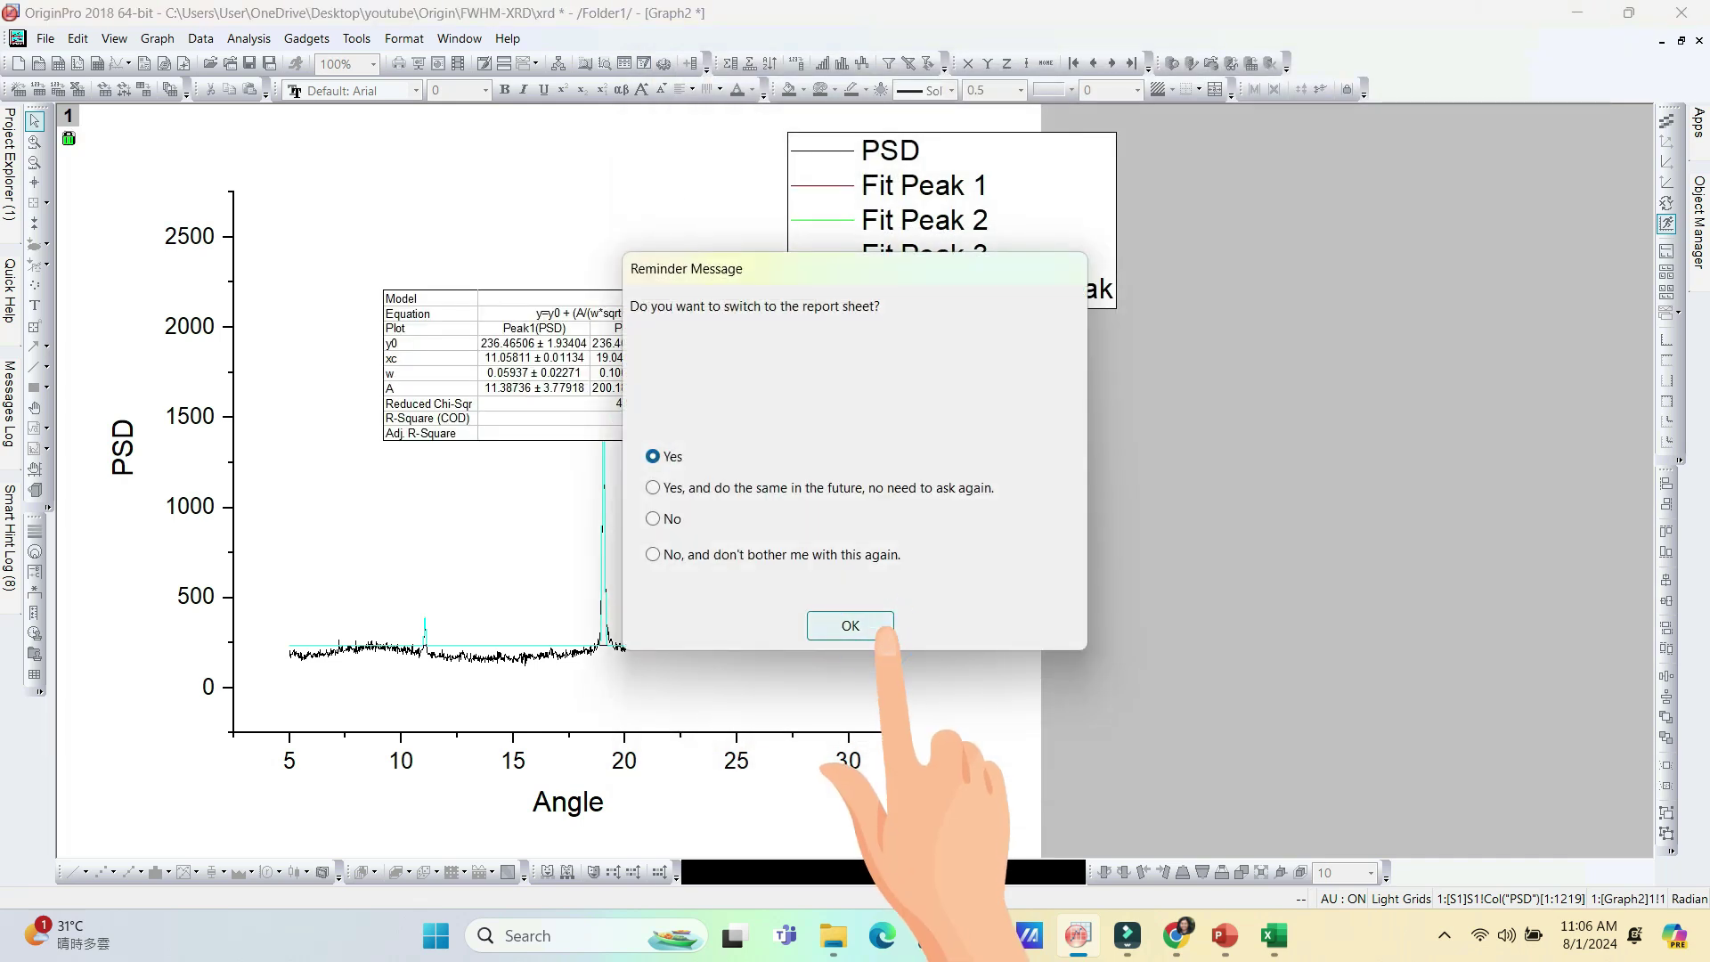
{"action": "left_click", "coordinate": [851, 625]}
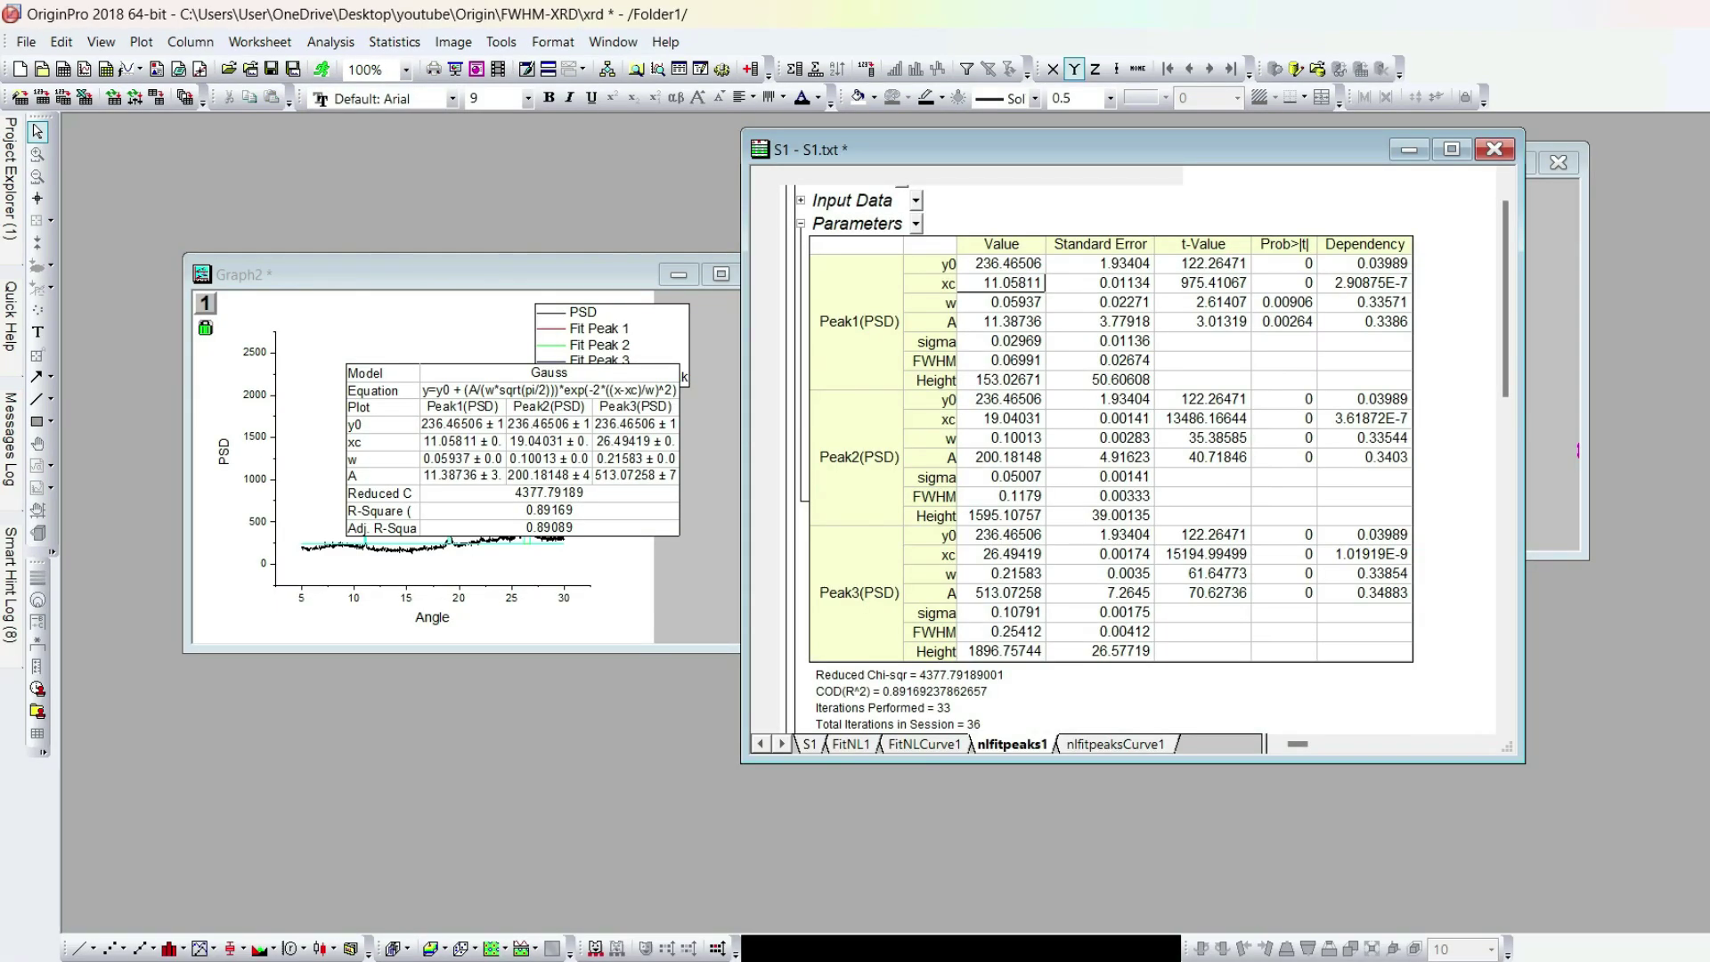
Step: Enter the Peak1 xc value 11.05811 in cell A2 of the Excel sheet under Peak position 2θ
{"action": "mouse_move", "coordinate": [1392, 959]}
{"action": "left_click", "coordinate": [1393, 891]}
{"action": "left_click", "coordinate": [113, 320]}
{"action": "type", "text": "11.05811"}
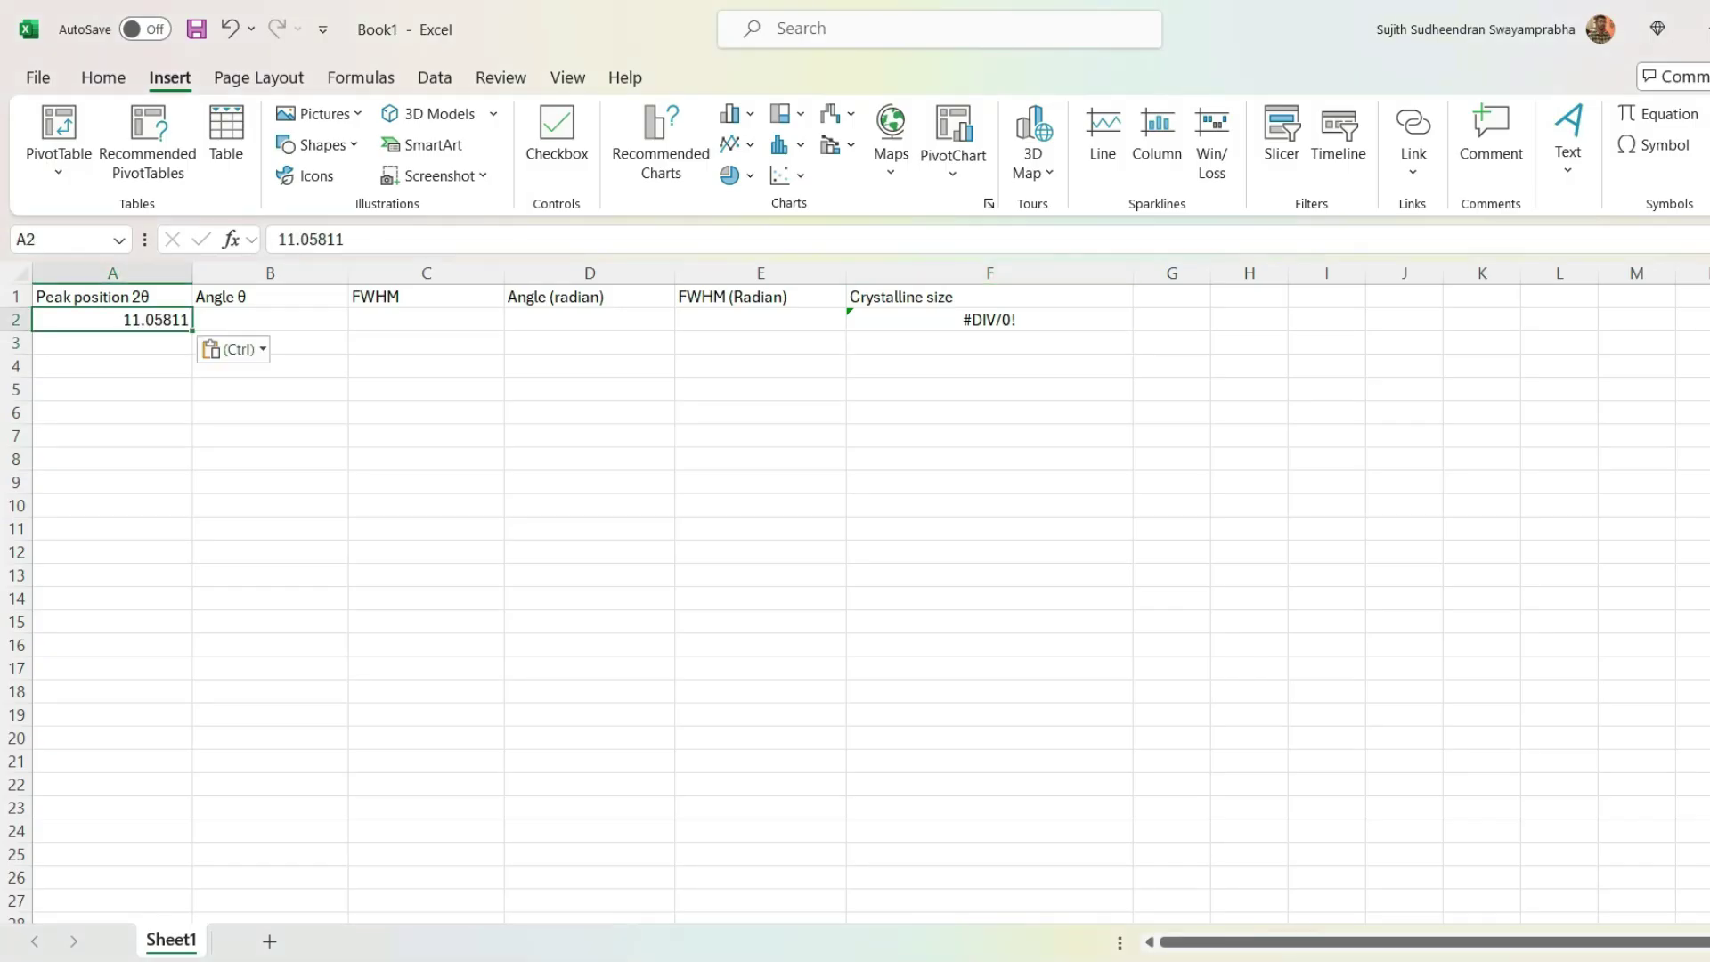
Step: Copy the Peak2 xc value 19.04031 from the Origin fit report into cell A3 in Excel
{"action": "key", "text": "alt+Tab"}
{"action": "left_click", "coordinate": [1006, 420]}
{"action": "key", "text": "ctrl+c"}
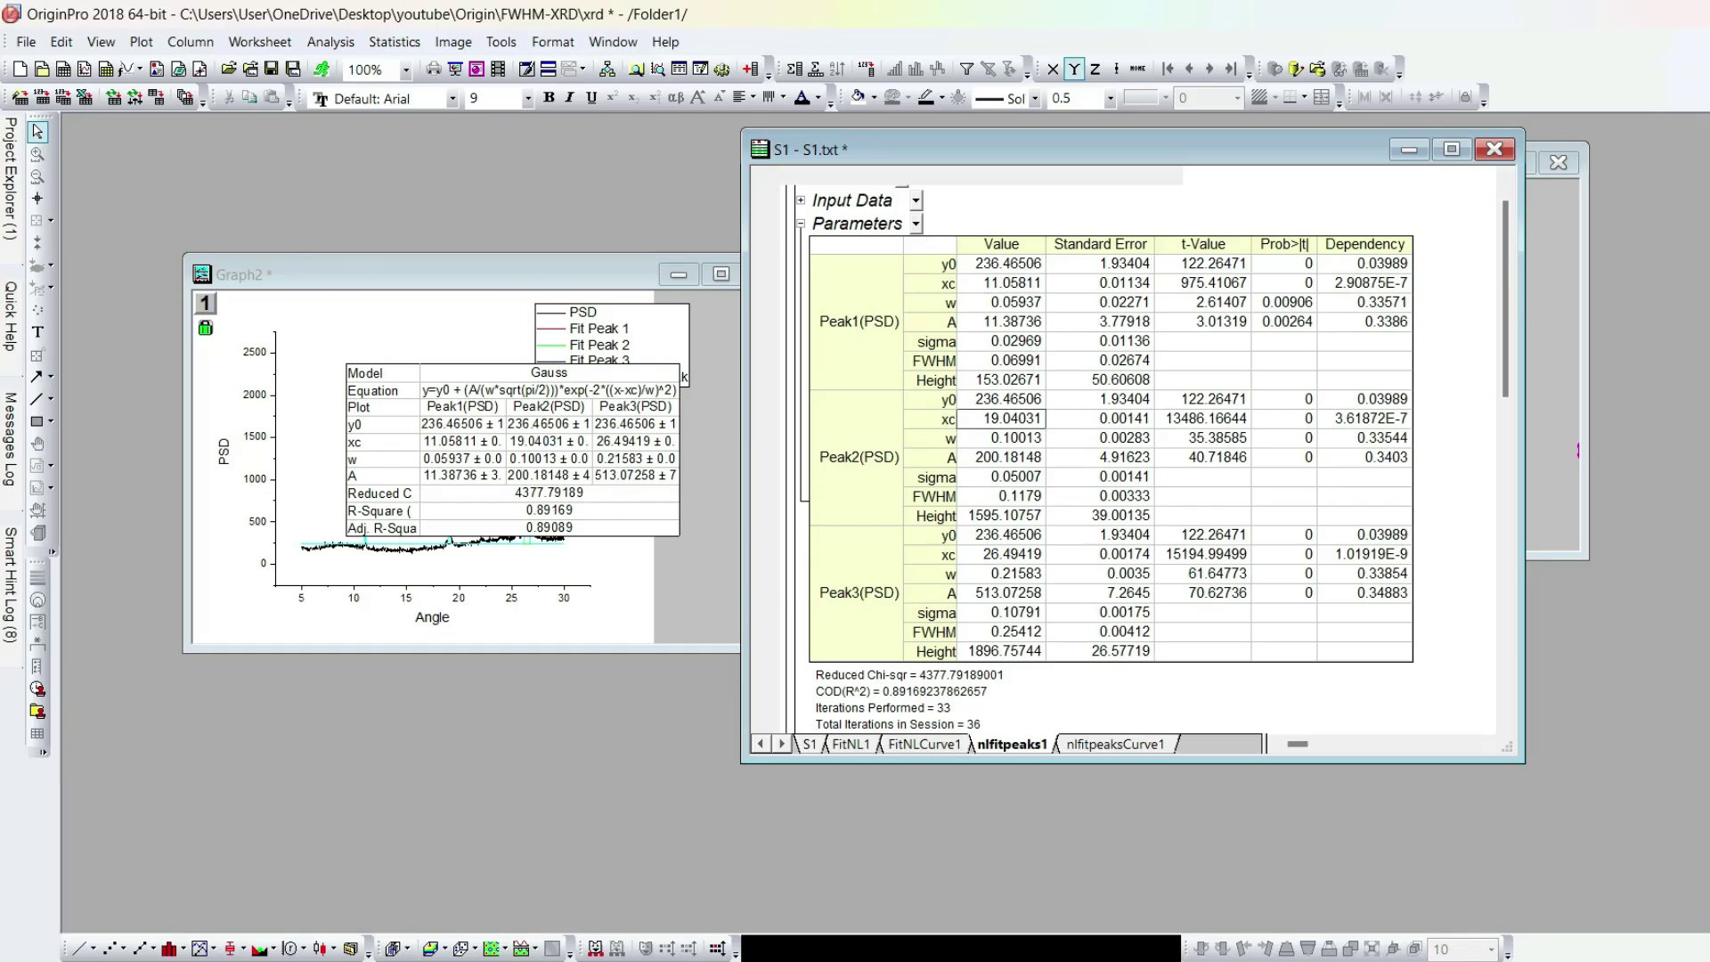
{"action": "key", "text": "alt+Tab"}
{"action": "left_click", "coordinate": [112, 343]}
{"action": "key", "text": "ctrl+v"}
Step: Copy the Peak3 xc value 26.49419 from the Origin fit report into cell A4 in Excel
{"action": "mouse_move", "coordinate": [1174, 959]}
{"action": "left_click", "coordinate": [1173, 886]}
{"action": "left_click", "coordinate": [1007, 555]}
{"action": "key", "text": "ctrl+c"}
{"action": "key", "text": "alt+Tab"}
{"action": "left_click", "coordinate": [112, 366]}
{"action": "key", "text": "ctrl+v"}
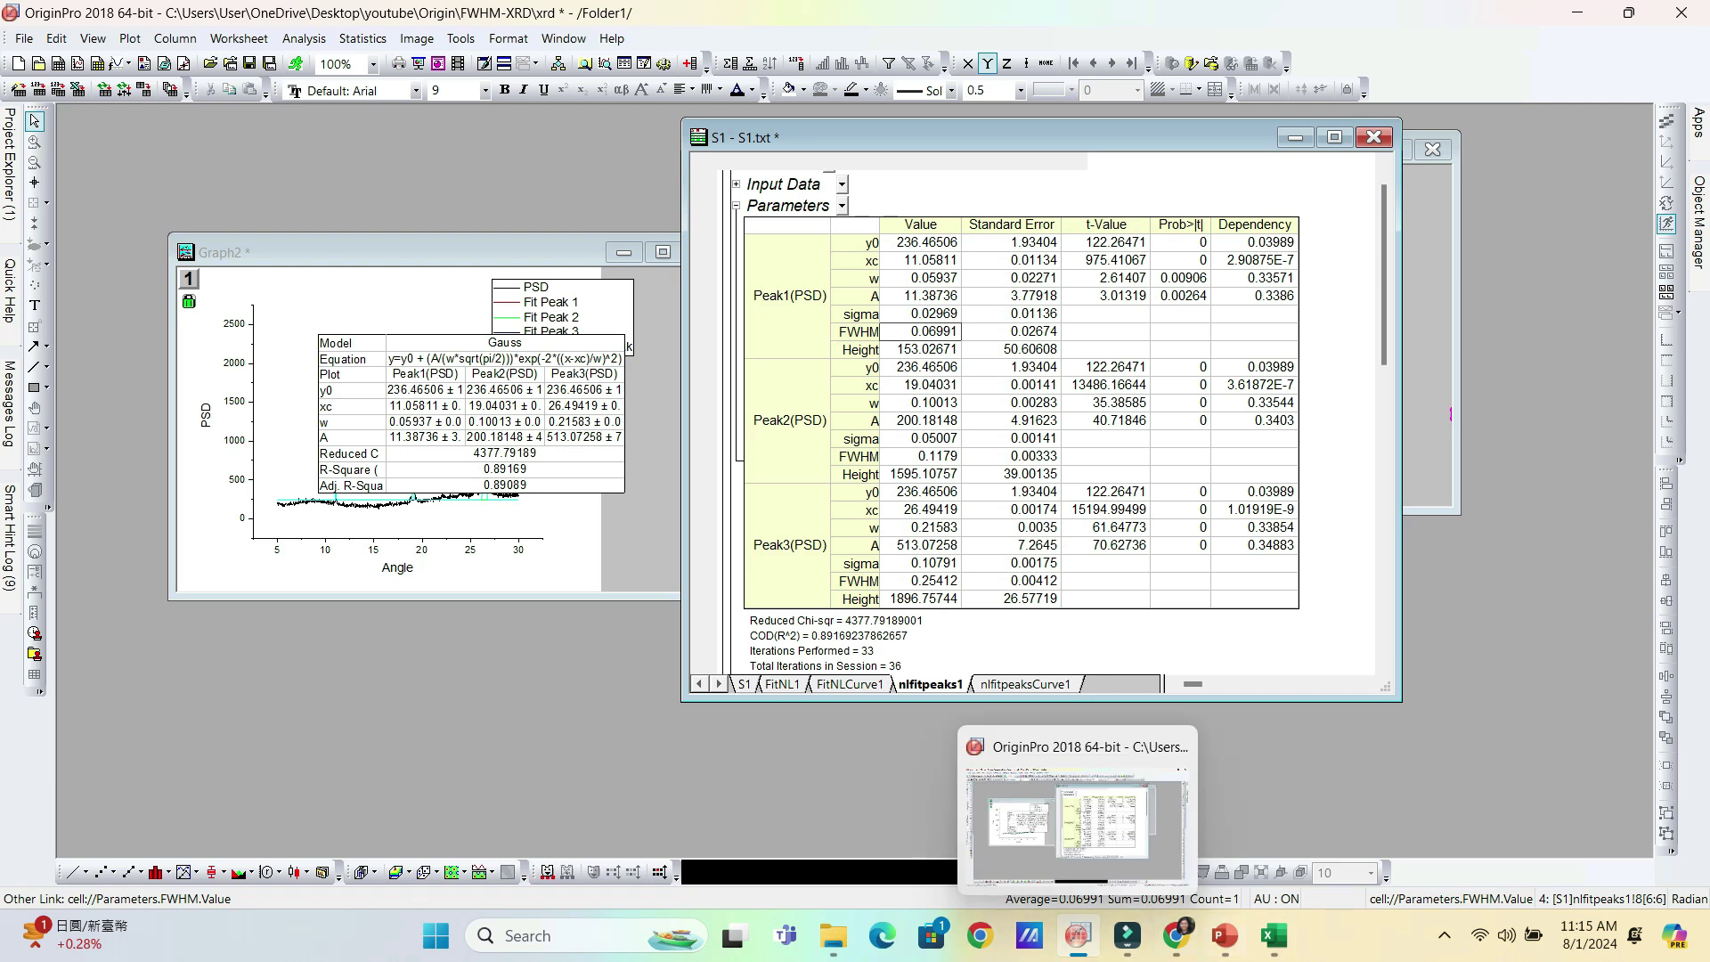
Step: Paste the copied Peak1 FWHM value 0.06991 into the FWHM column of the Excel sheet
{"action": "left_click", "coordinate": [1274, 935]}
{"action": "left_click", "coordinate": [392, 294]}
{"action": "key", "text": "ctrl+v"}
Step: Copy the Peak2 and Peak3 FWHM values 0.1179 and 0.25412 from the Origin fit report over to the FWHM column in Excel
{"action": "left_click", "coordinate": [1078, 936]}
{"action": "left_click", "coordinate": [926, 456]}
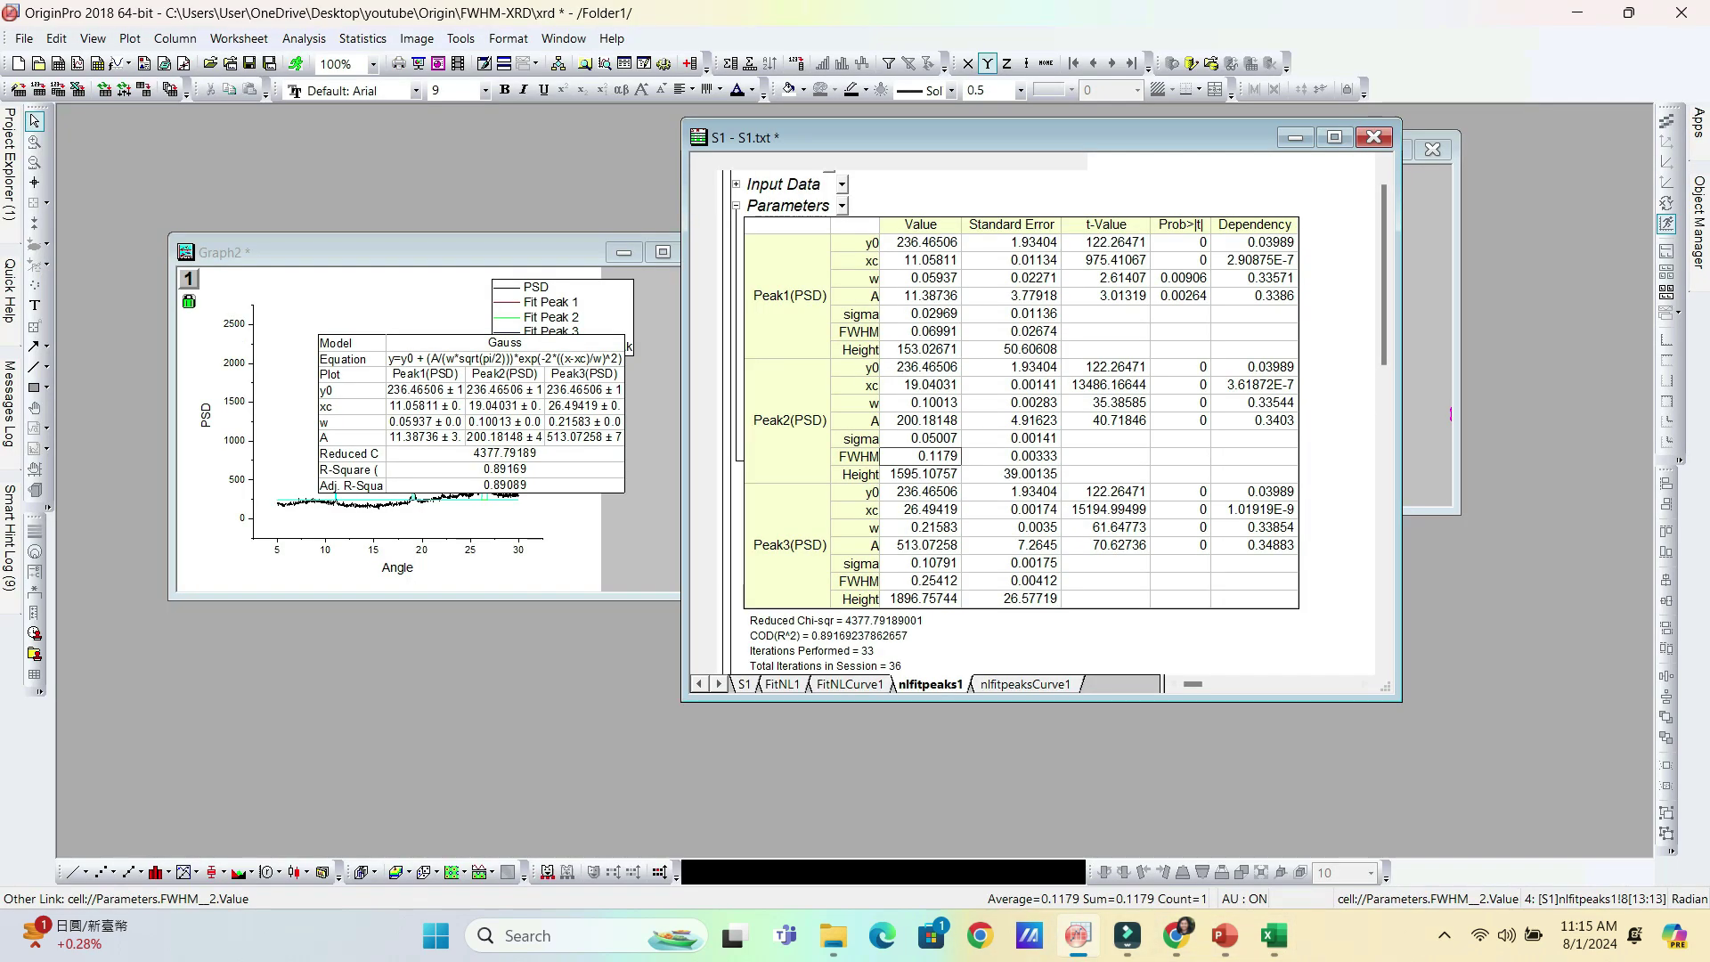
{"action": "key", "text": "ctrl+c"}
{"action": "left_click", "coordinate": [1274, 935]}
{"action": "left_click", "coordinate": [392, 316]}
{"action": "key", "text": "ctrl+v"}
{"action": "key", "text": "alt+Tab"}
{"action": "left_click", "coordinate": [923, 582]}
{"action": "key", "text": "alt+Tab"}
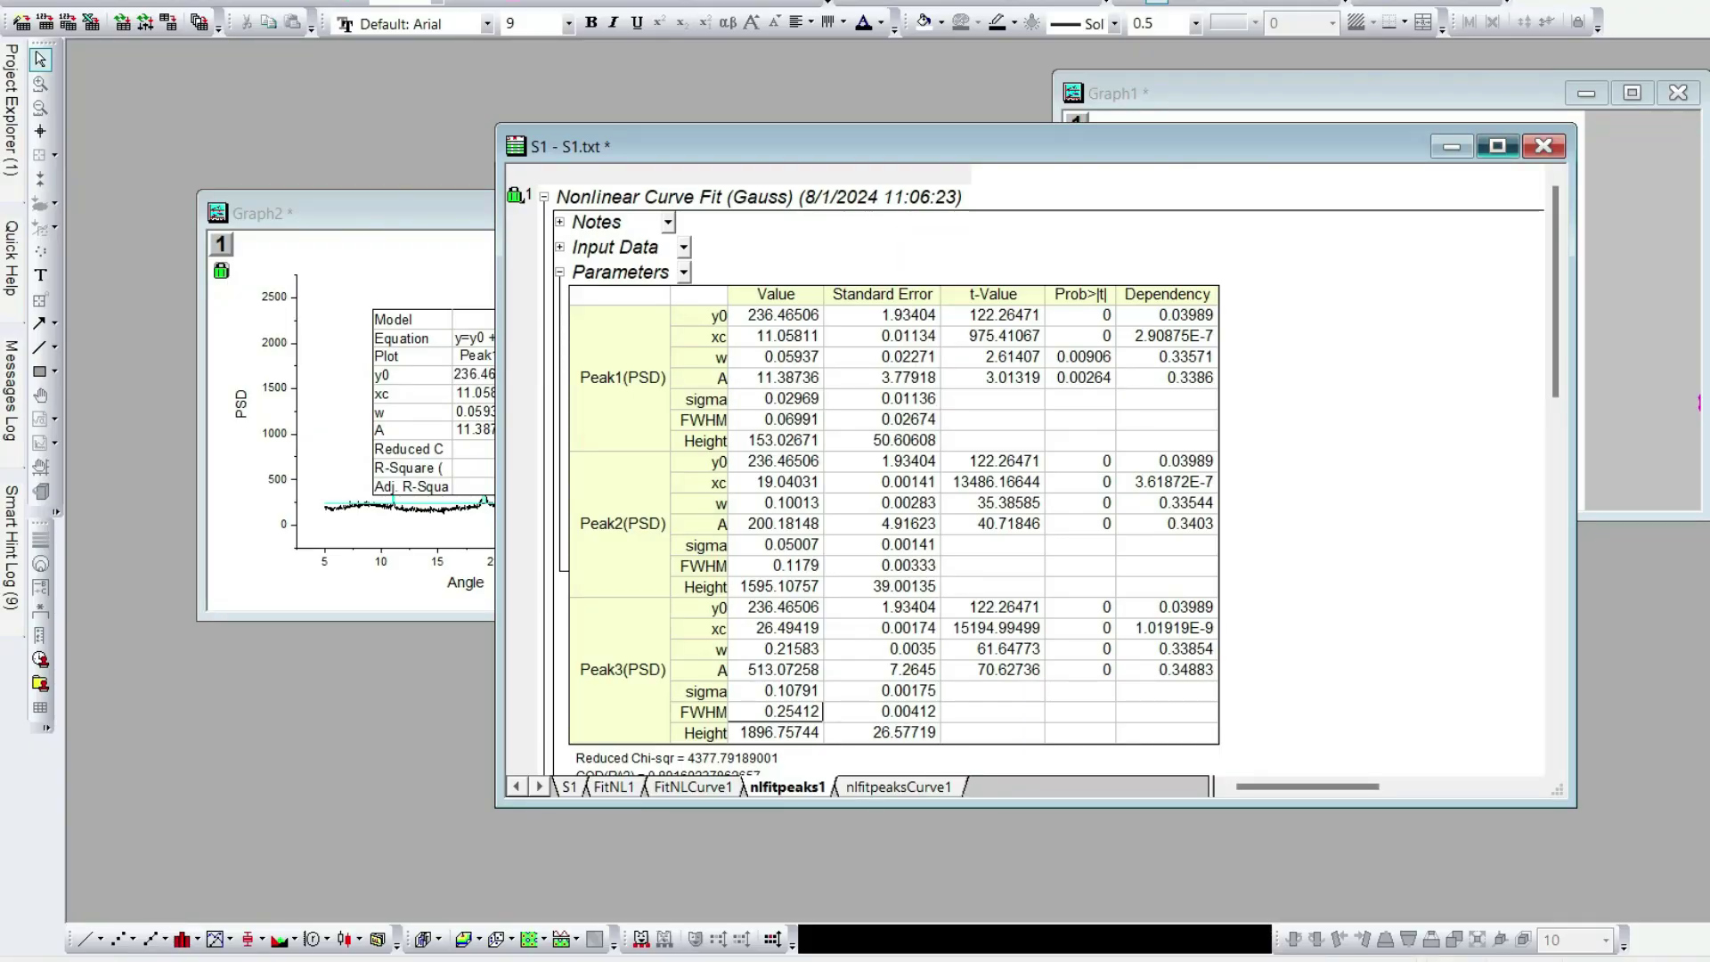
Step: Maximize the report window and copy the three xc values from its Summary table into cells A2:A4 of the Excel sheet
{"action": "left_click", "coordinate": [1497, 146]}
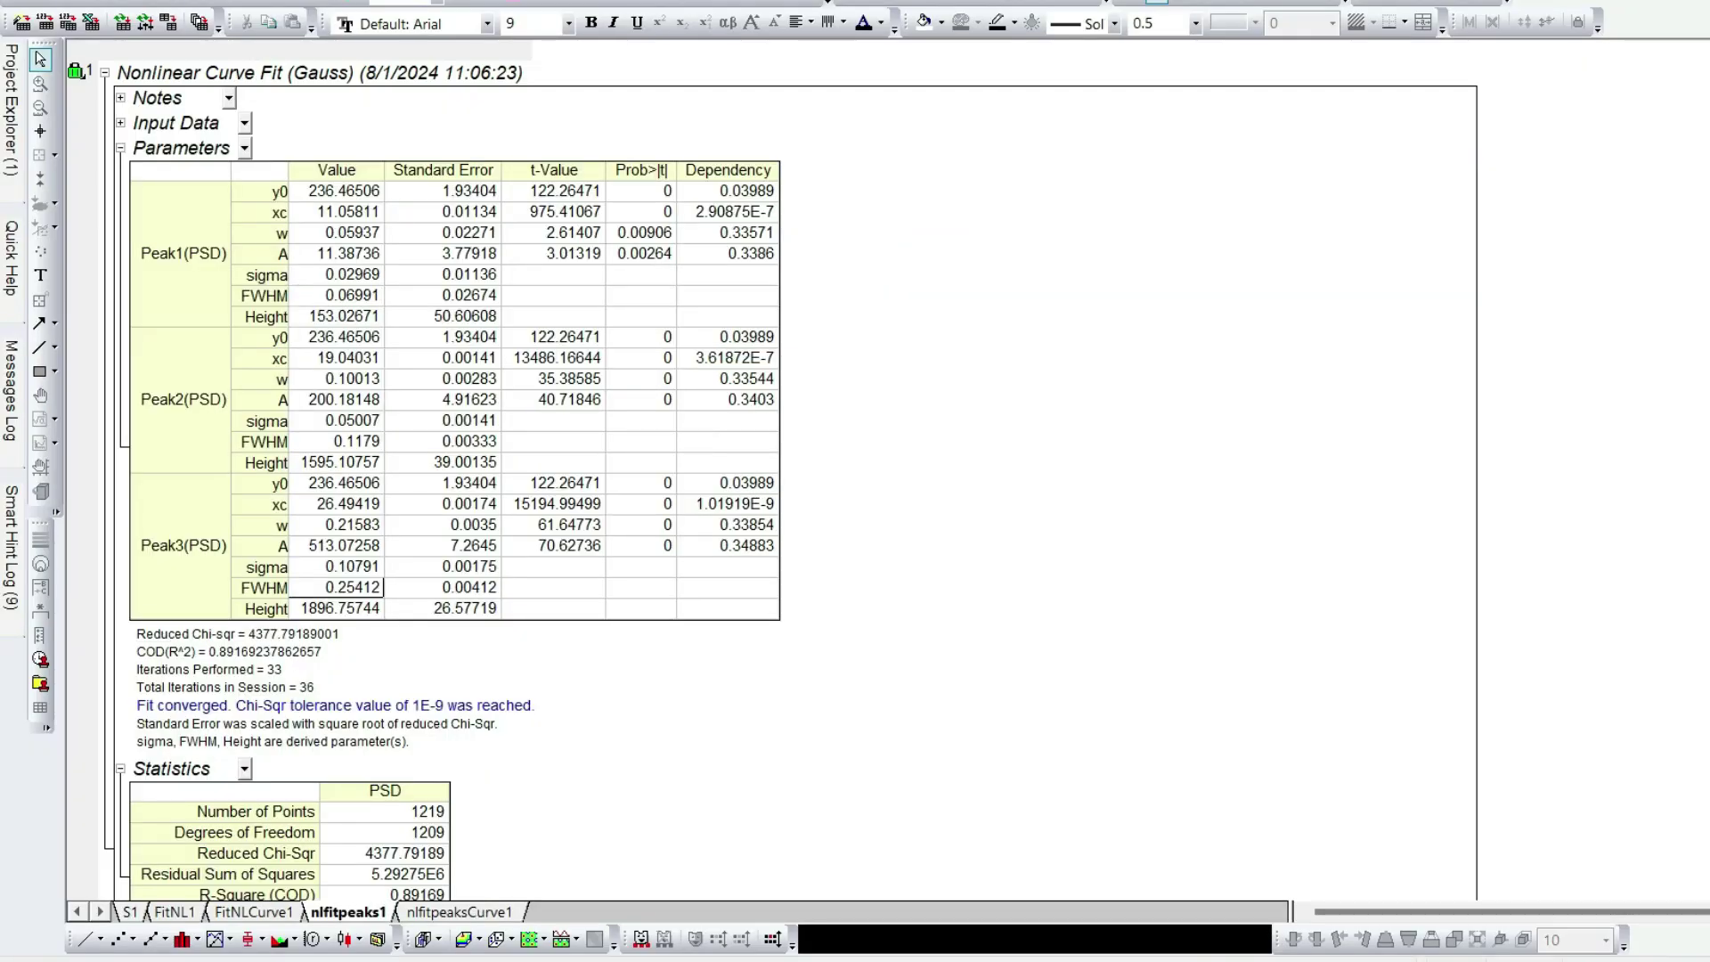
{"action": "scroll", "coordinate": [771, 479], "scroll_direction": "down", "scroll_amount": 10}
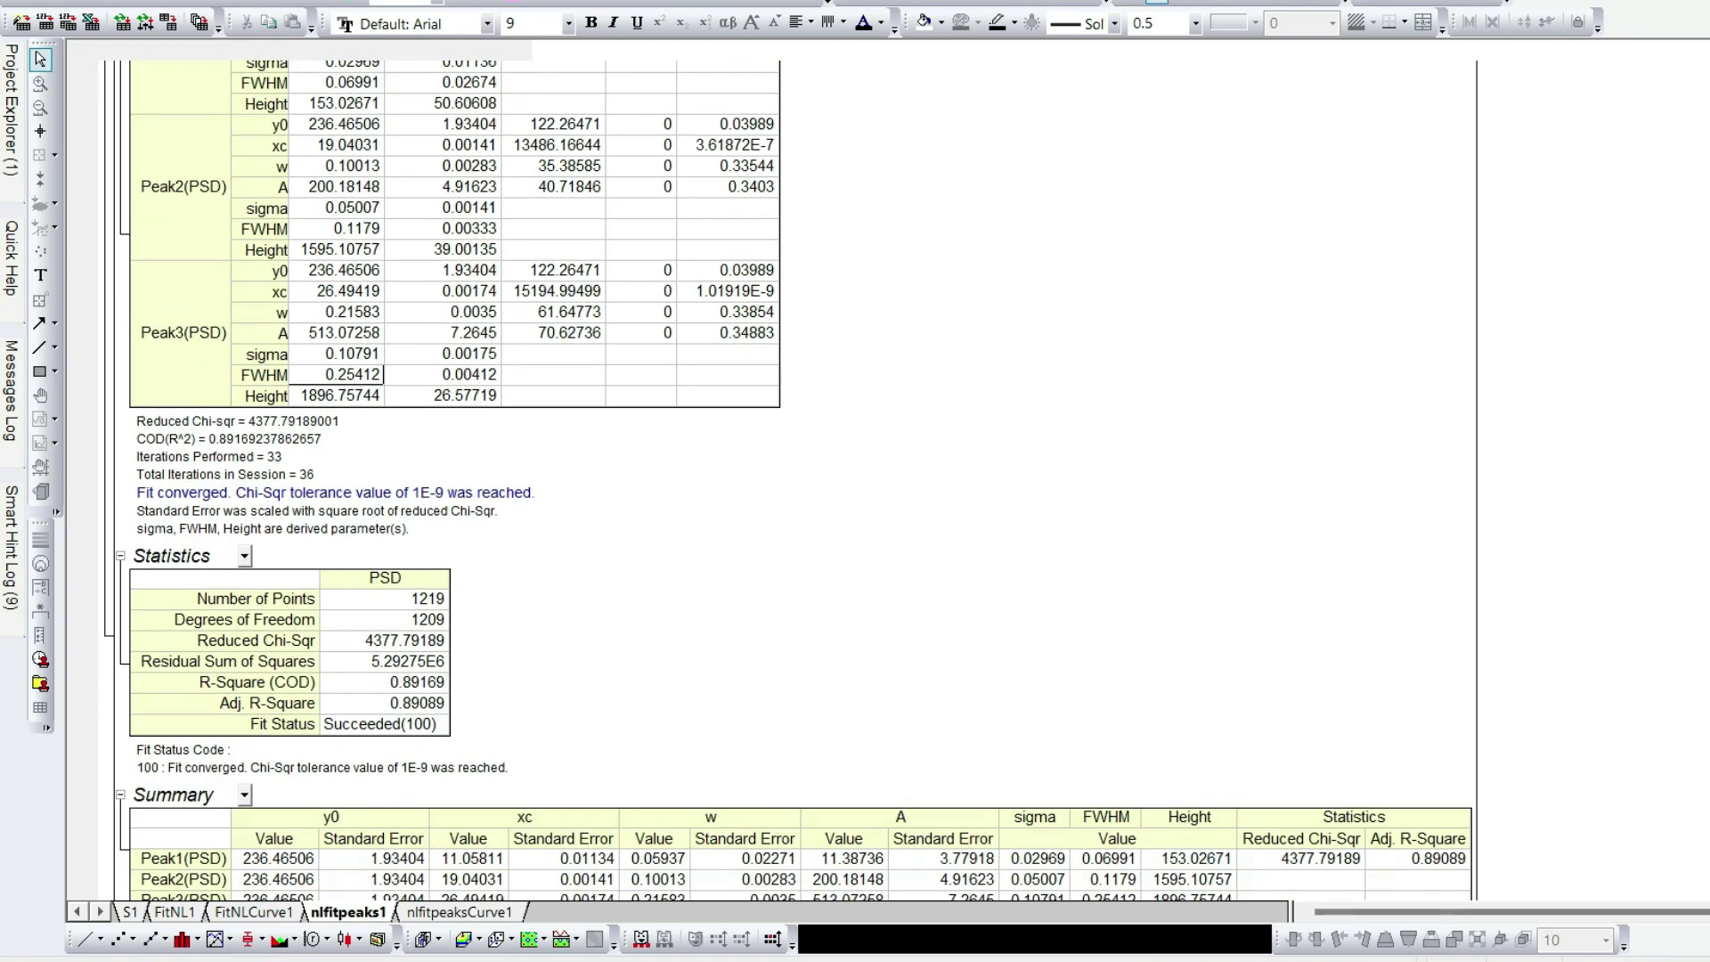
{"action": "scroll", "coordinate": [771, 479], "scroll_direction": "down", "scroll_amount": 3}
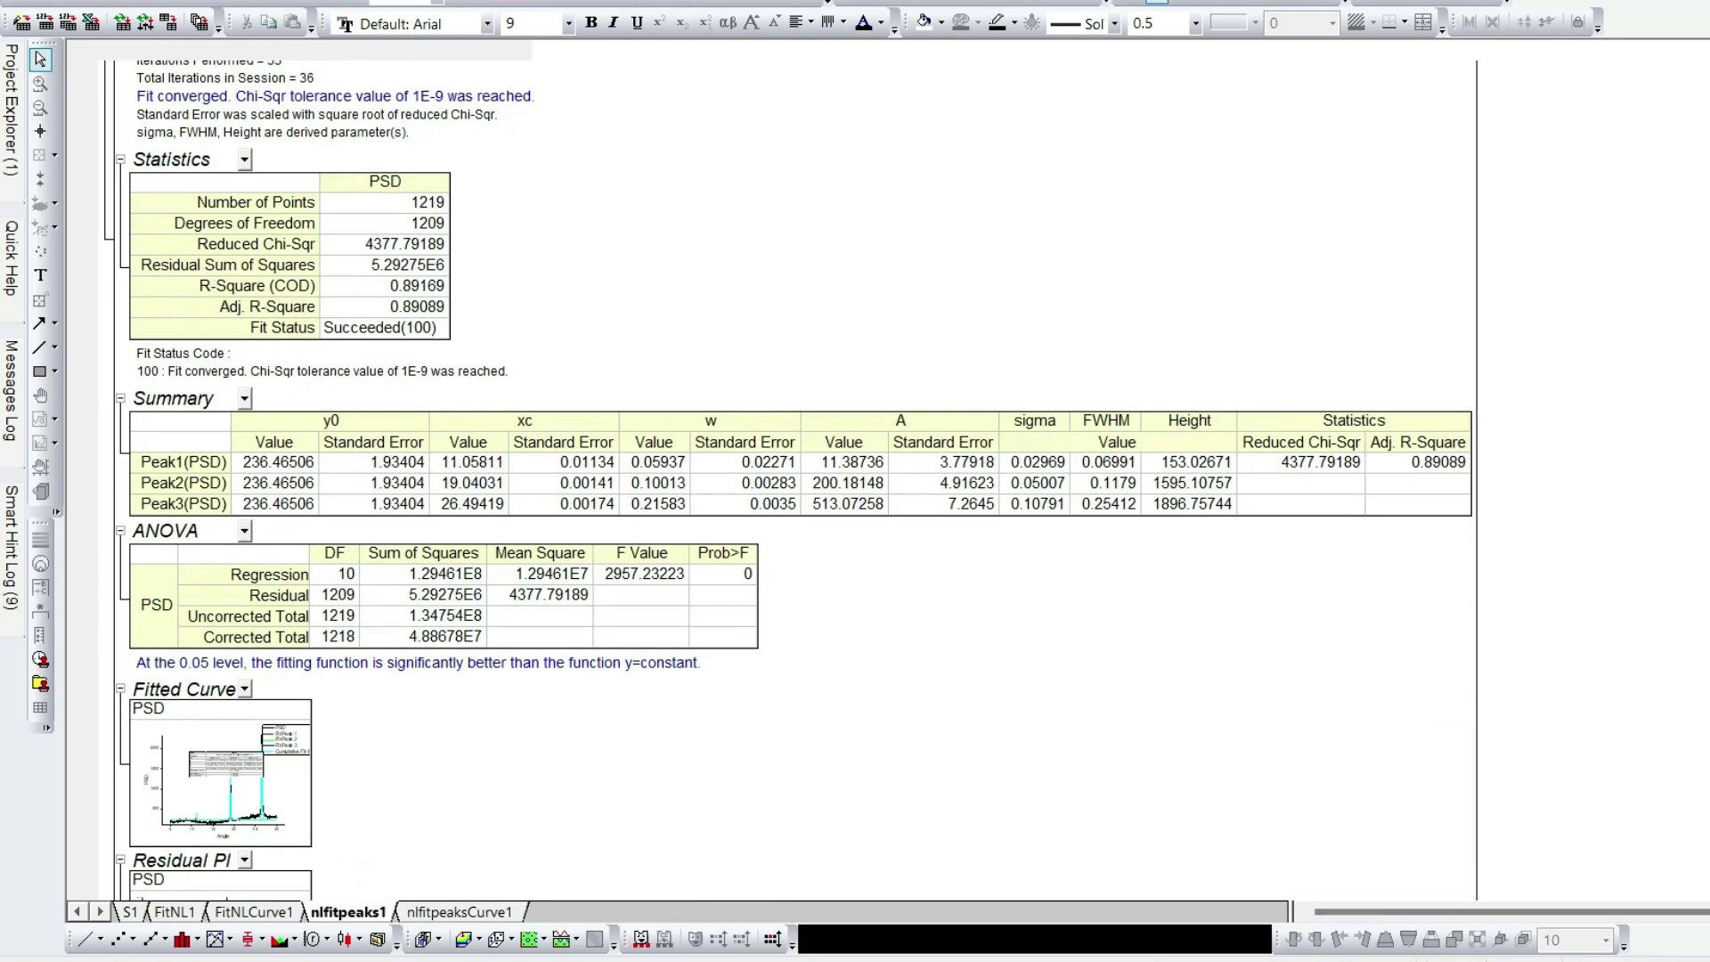
{"action": "scroll", "coordinate": [771, 479], "scroll_direction": "down", "scroll_amount": 1}
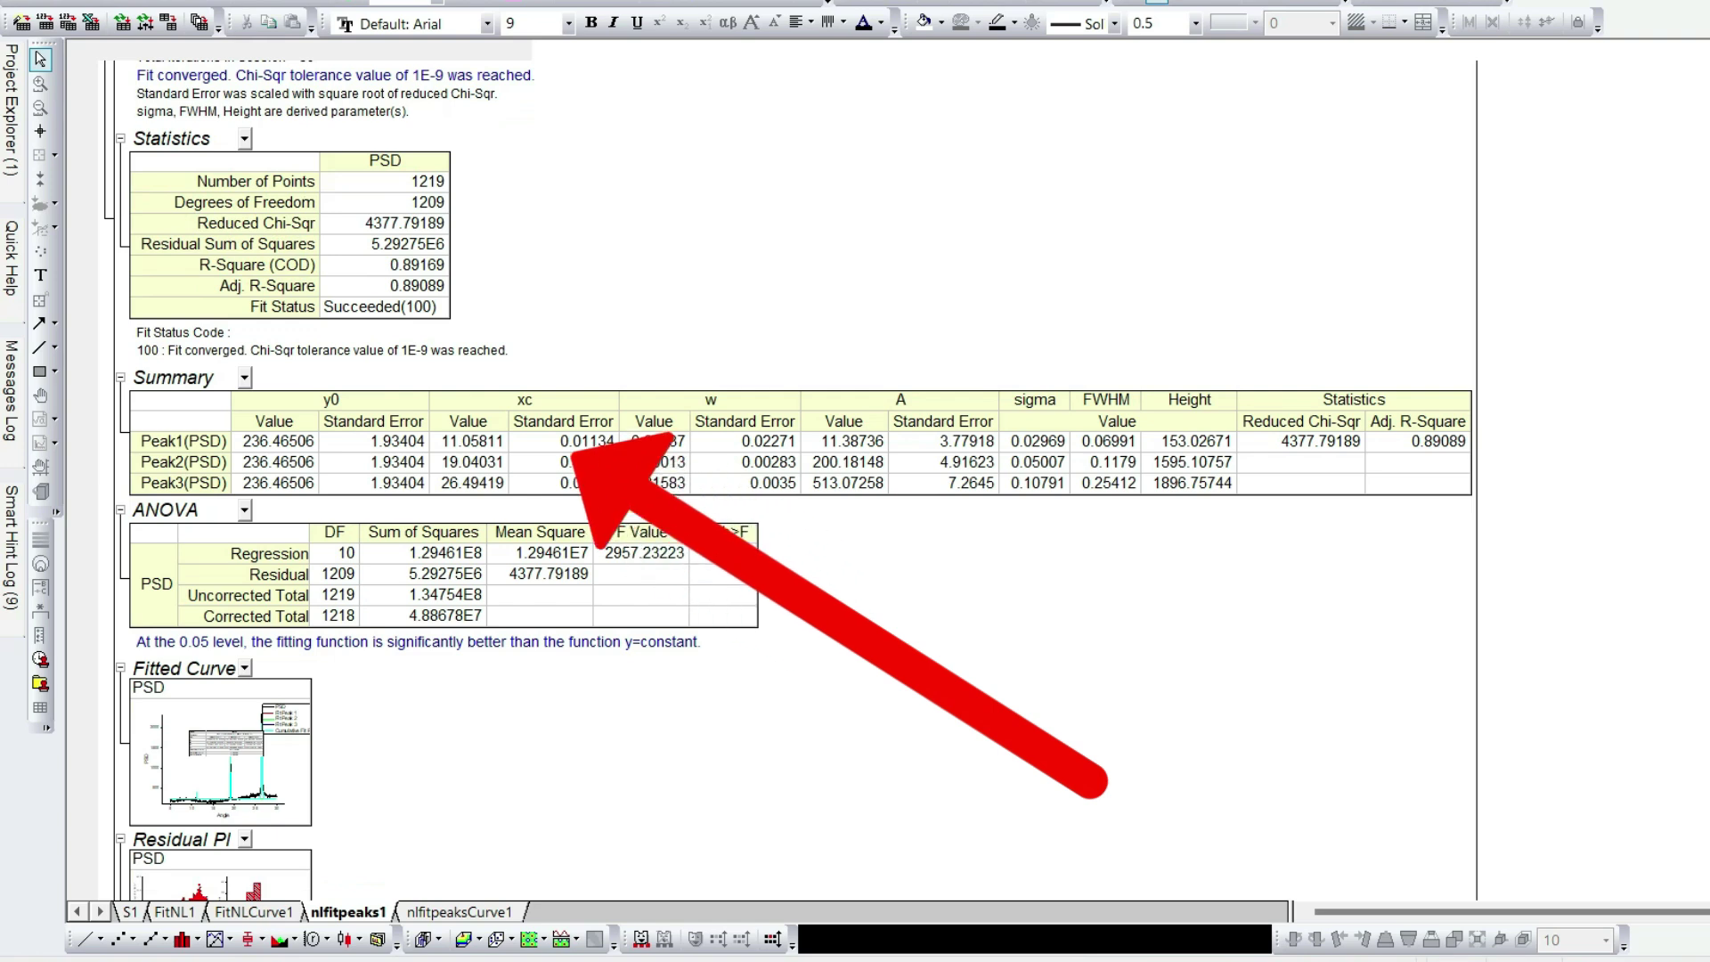
{"action": "left_click", "coordinate": [471, 441]}
{"action": "left_click_drag", "start_coordinate": [469, 441], "coordinate": [469, 482]}
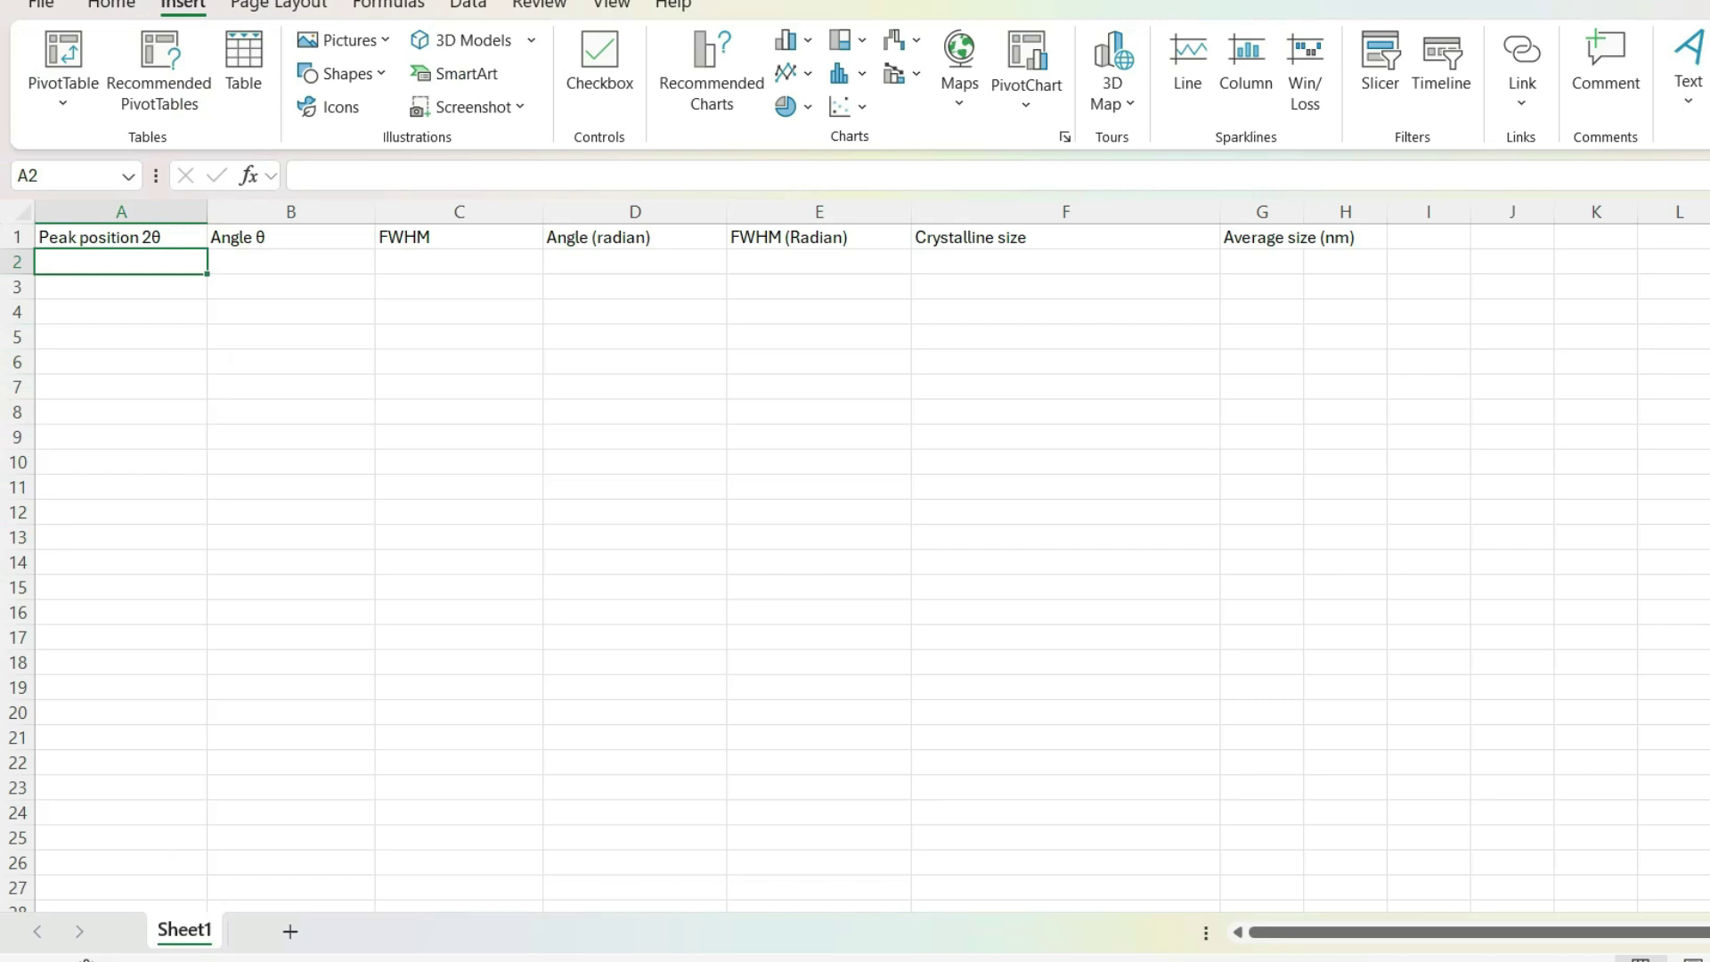
{"action": "key", "text": "shift+Down"}
{"action": "key", "text": "shift+Down"}
{"action": "key", "text": "ctrl+v"}
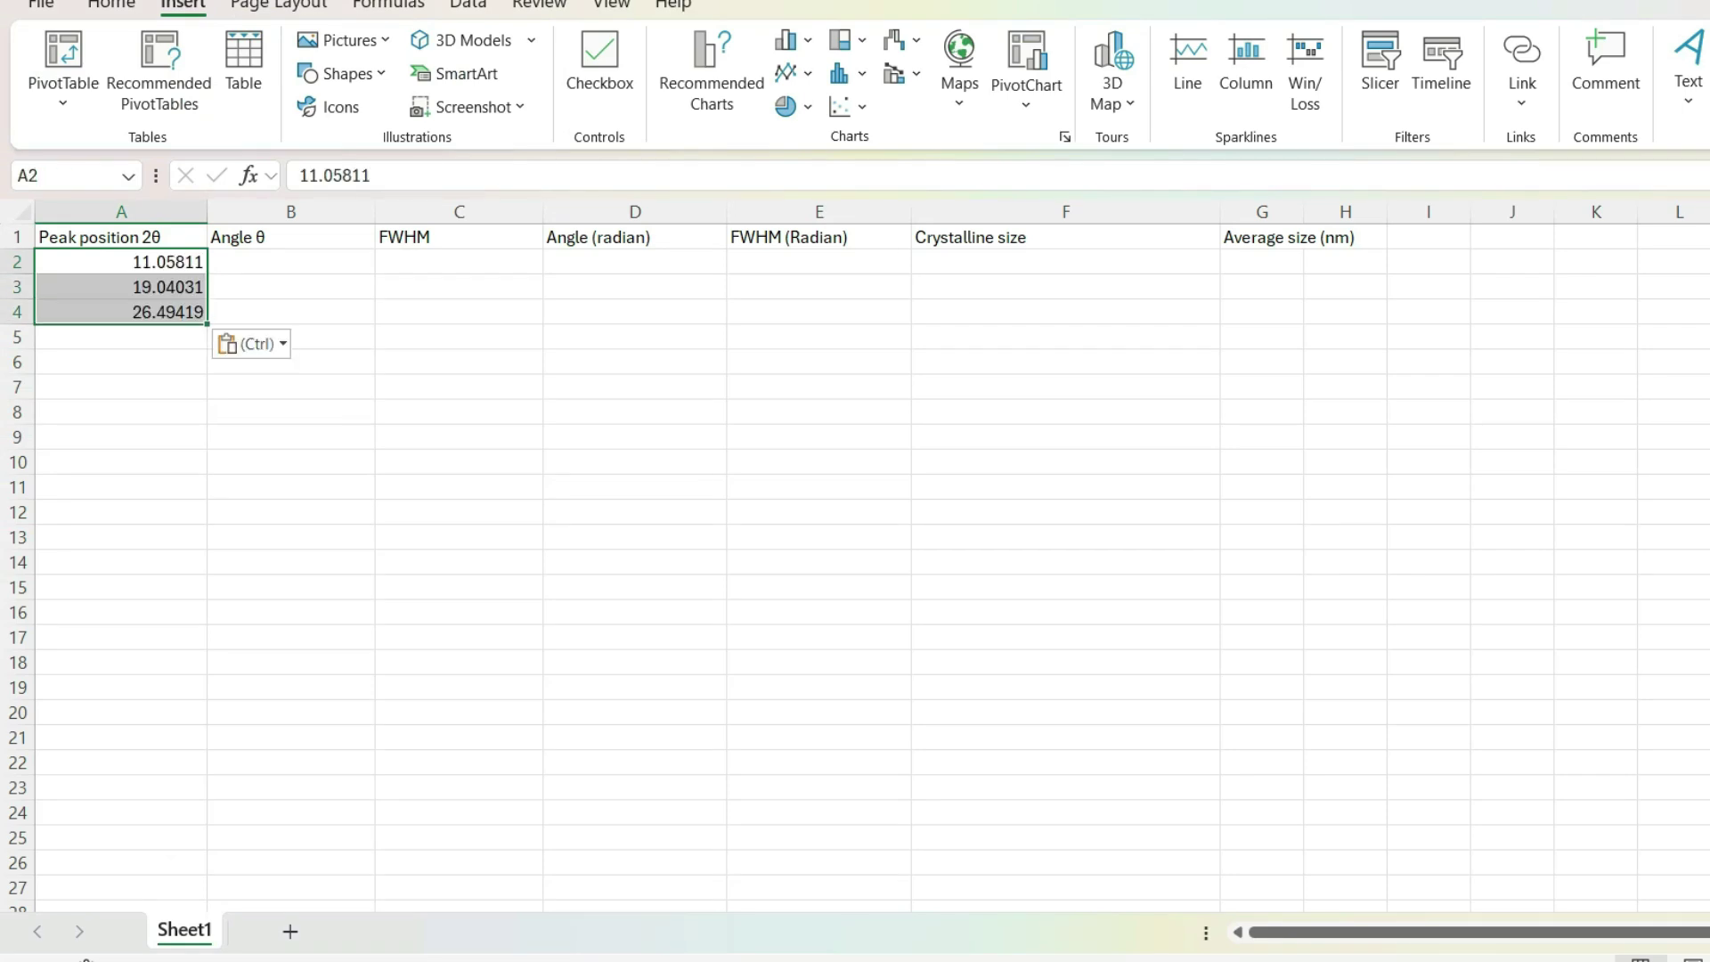
Step: Copy the three FWHM values from the Summary table in the Origin report into cells C2:C4 of the Excel sheet
{"action": "left_click", "coordinate": [1266, 957]}
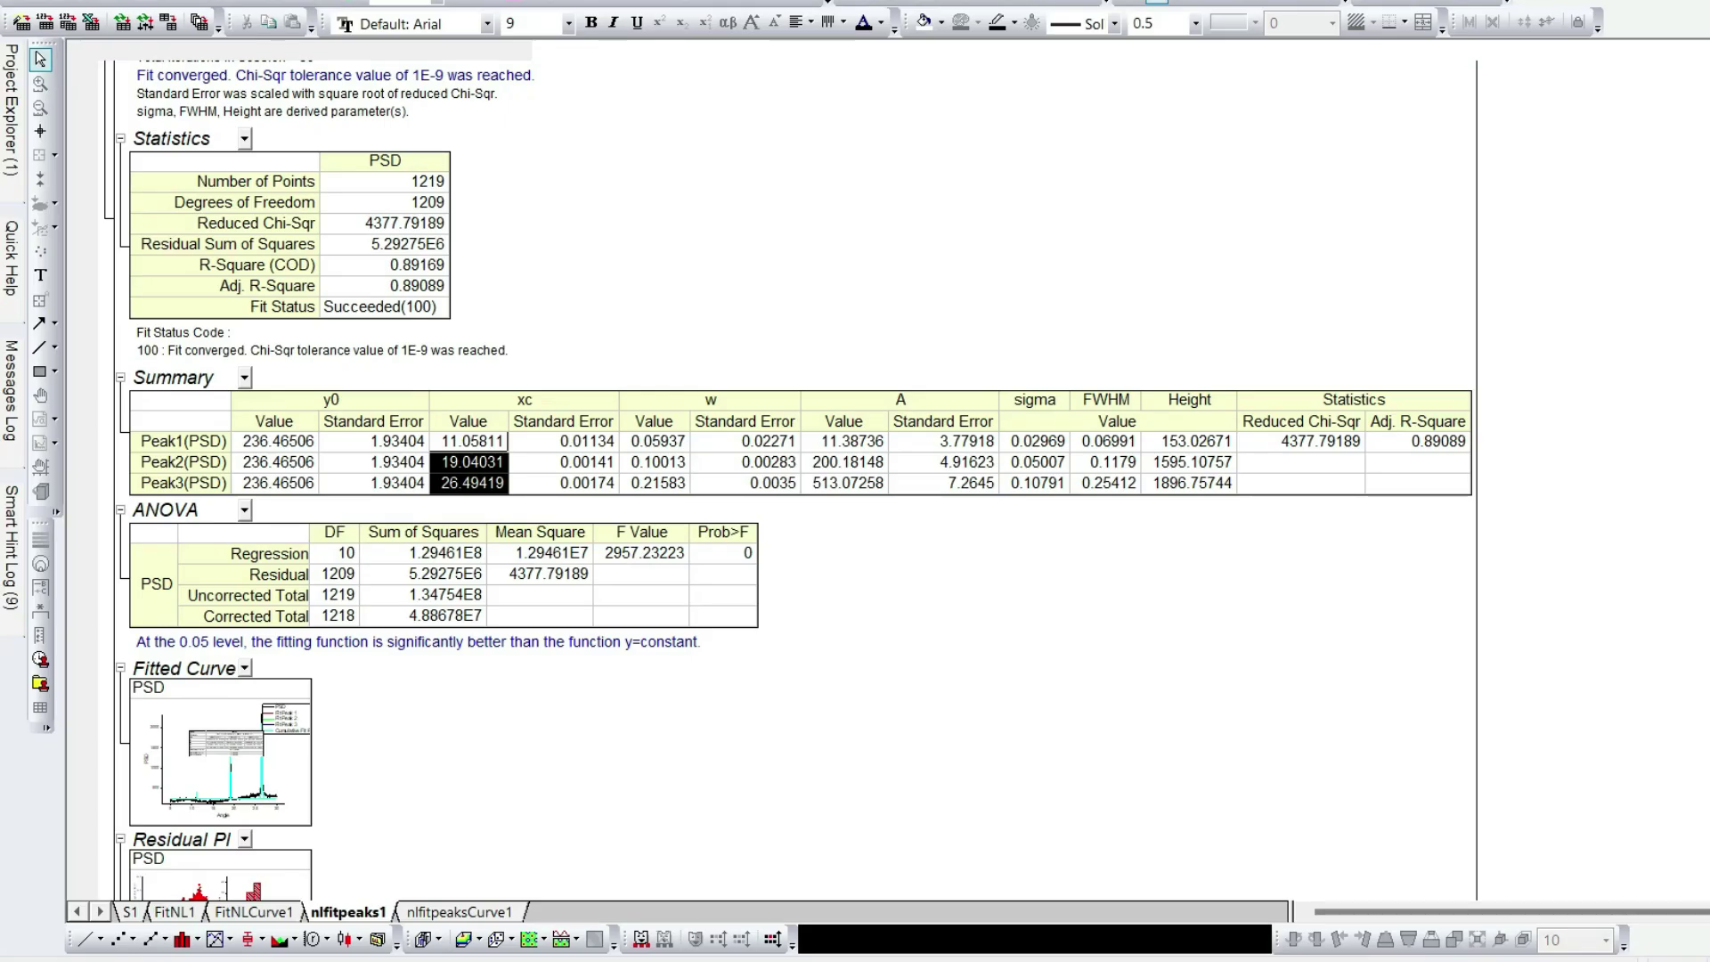
{"action": "left_click_drag", "start_coordinate": [1106, 442], "coordinate": [1107, 484]}
{"action": "key", "text": "ctrl+c"}
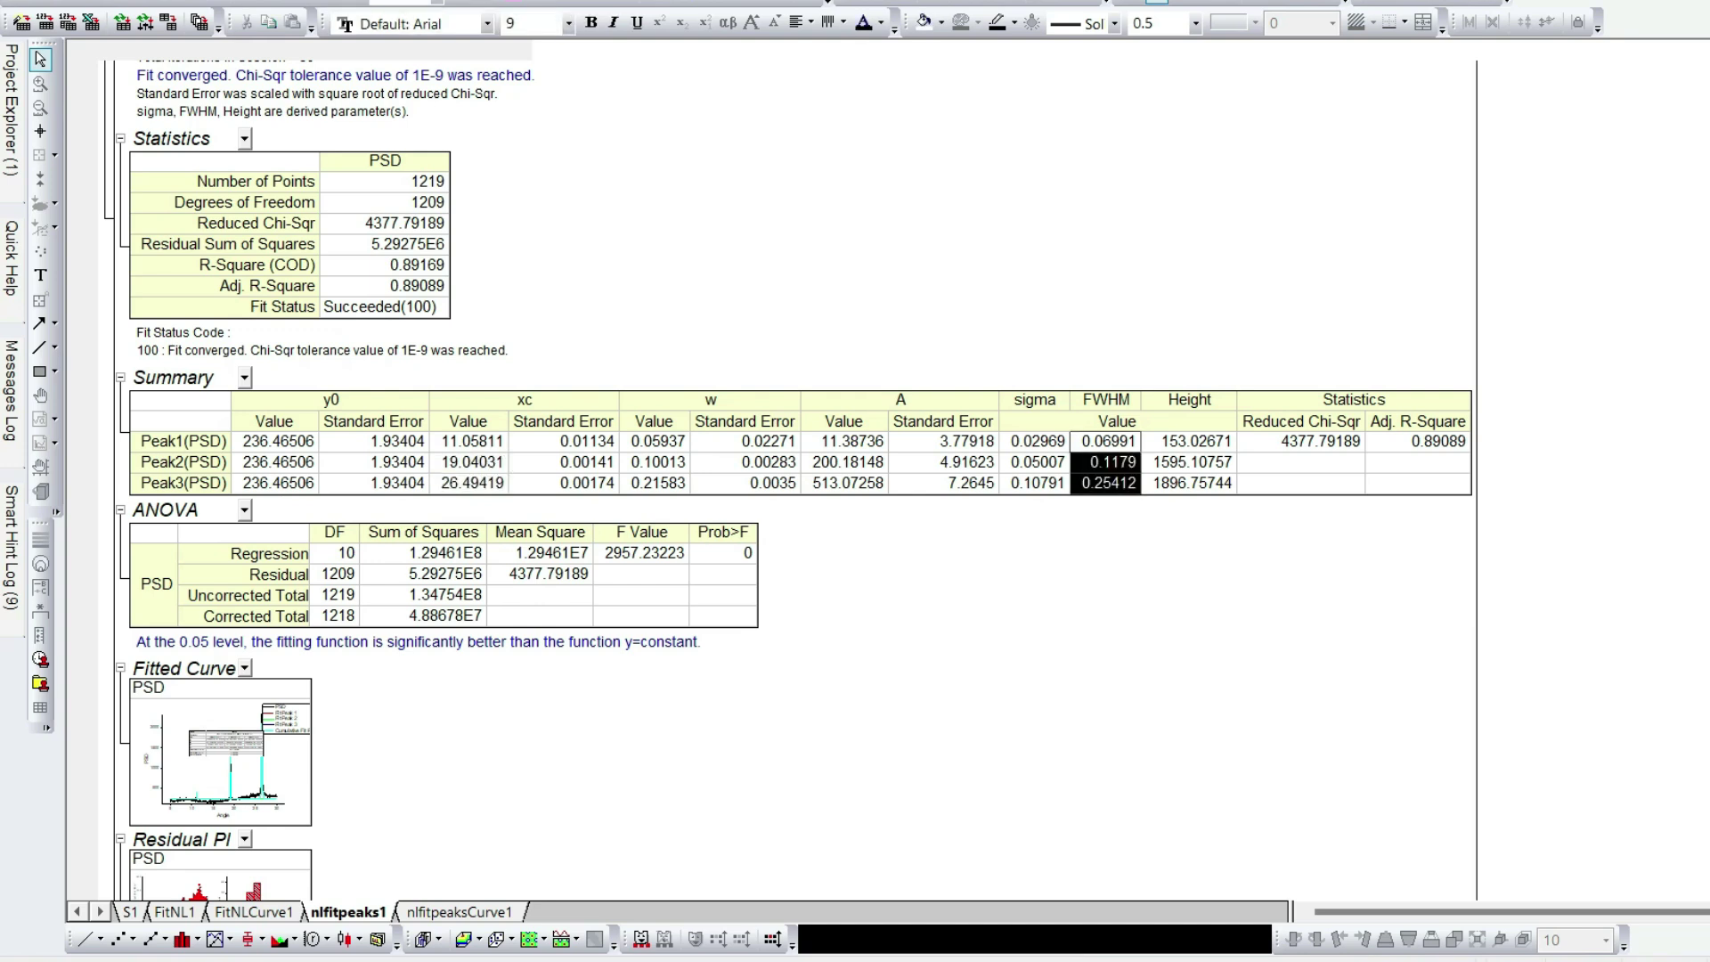
{"action": "key", "text": "alt+Tab"}
{"action": "key", "text": "Right"}
{"action": "key", "text": "Right"}
{"action": "key", "text": "ctrl+v"}
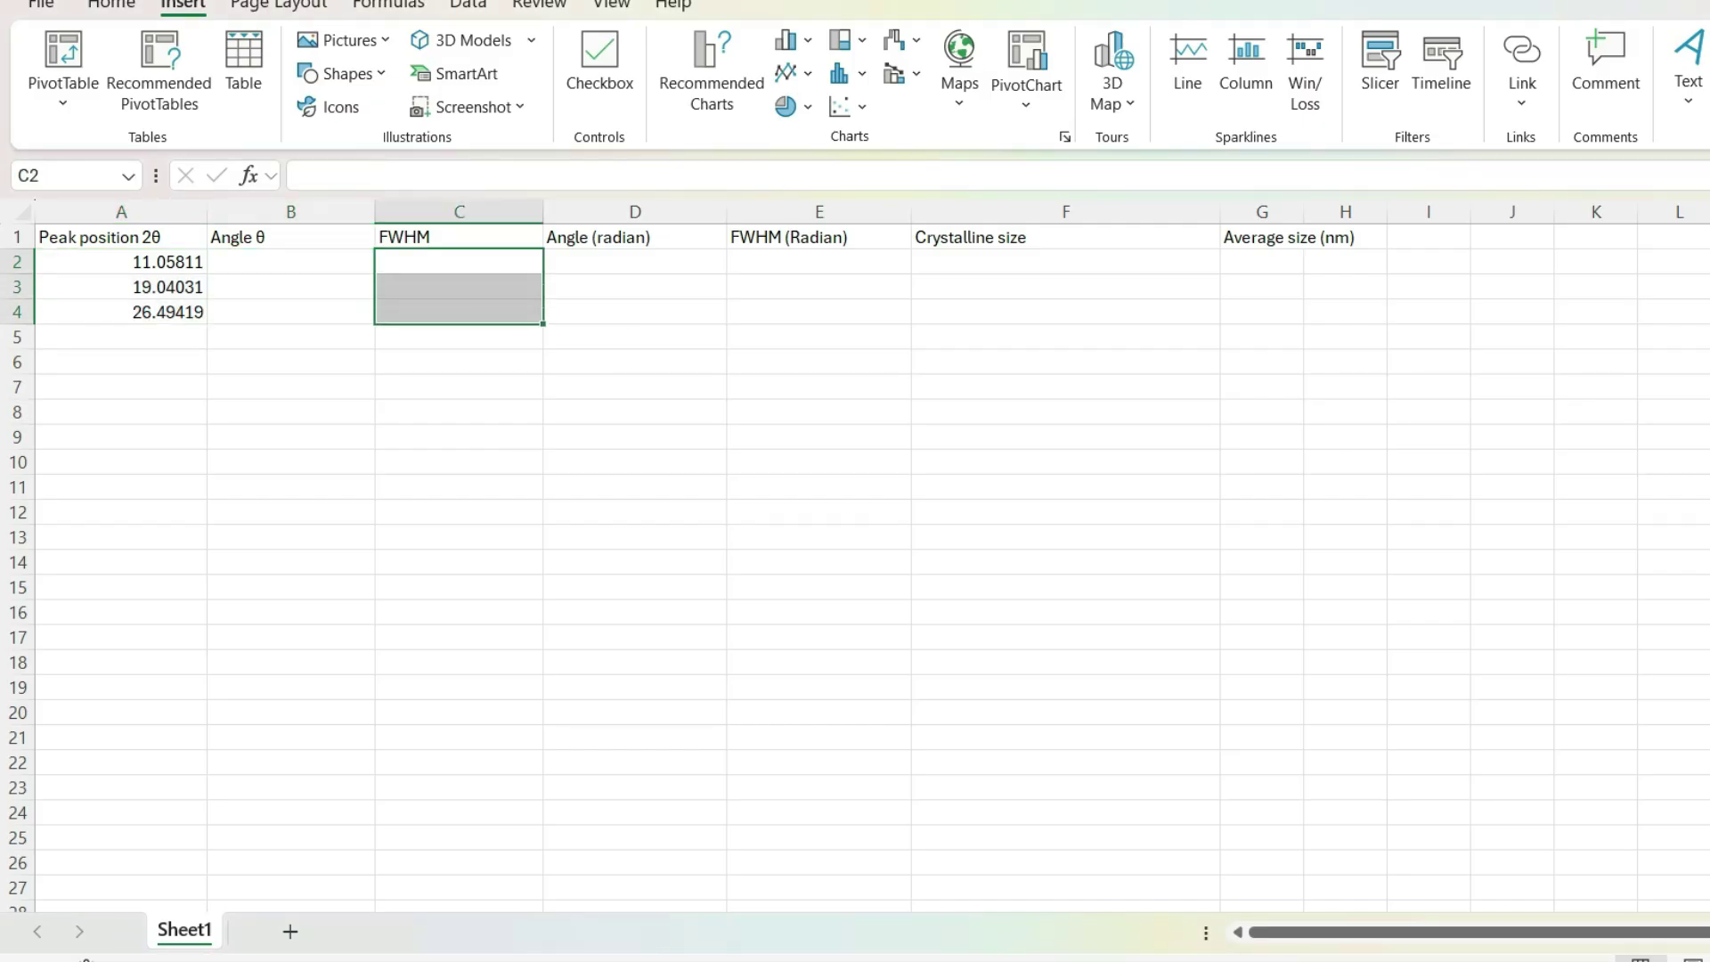
Step: Calculate Angle θ in B2 with the formula =A2/2 and fill it down to B4
{"action": "key", "text": "Left"}
{"action": "left_click", "coordinate": [290, 262]}
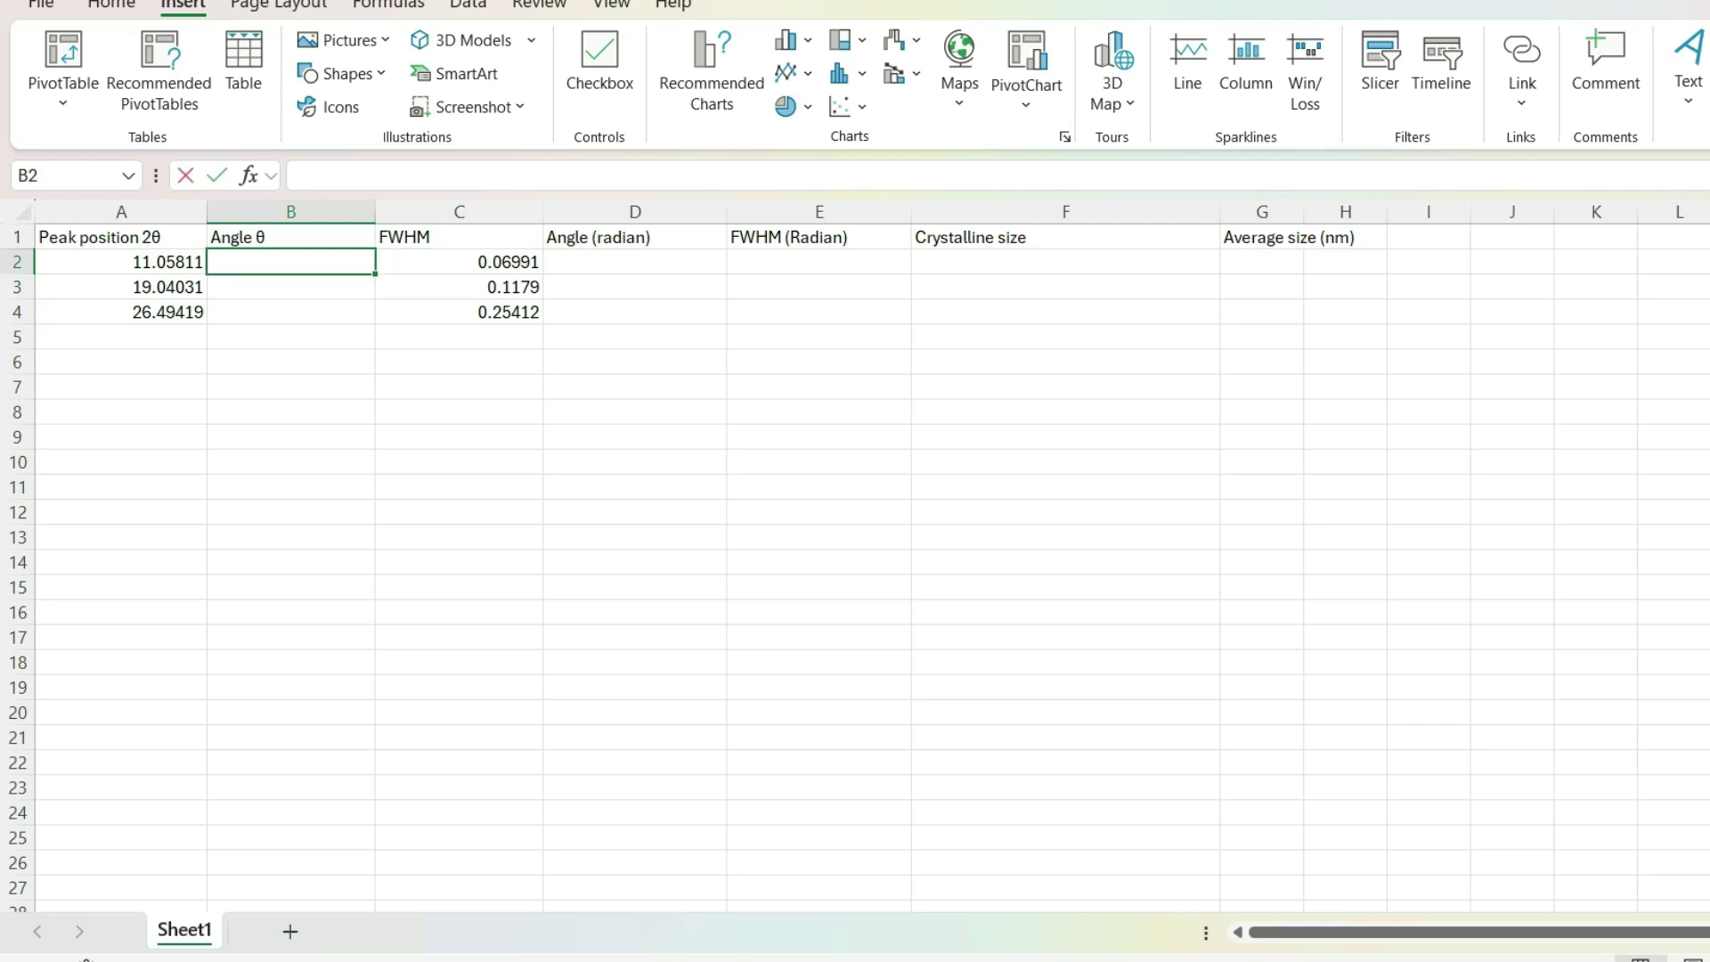
{"action": "type", "text": "="}
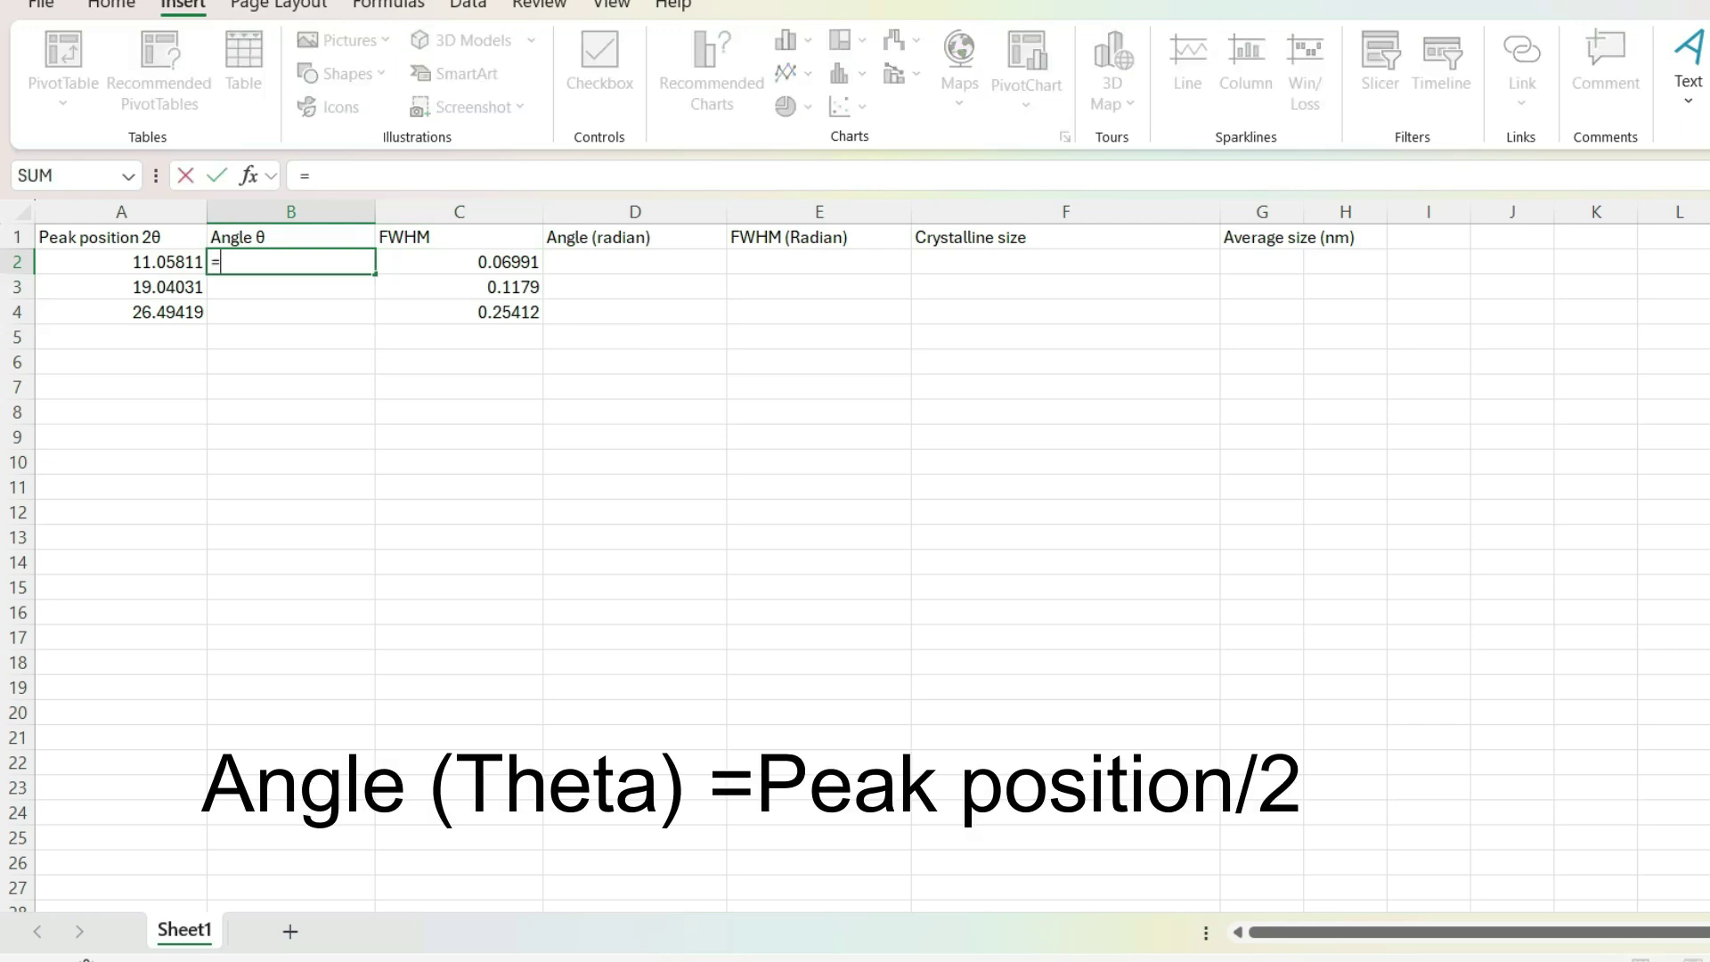
{"action": "left_click", "coordinate": [121, 262]}
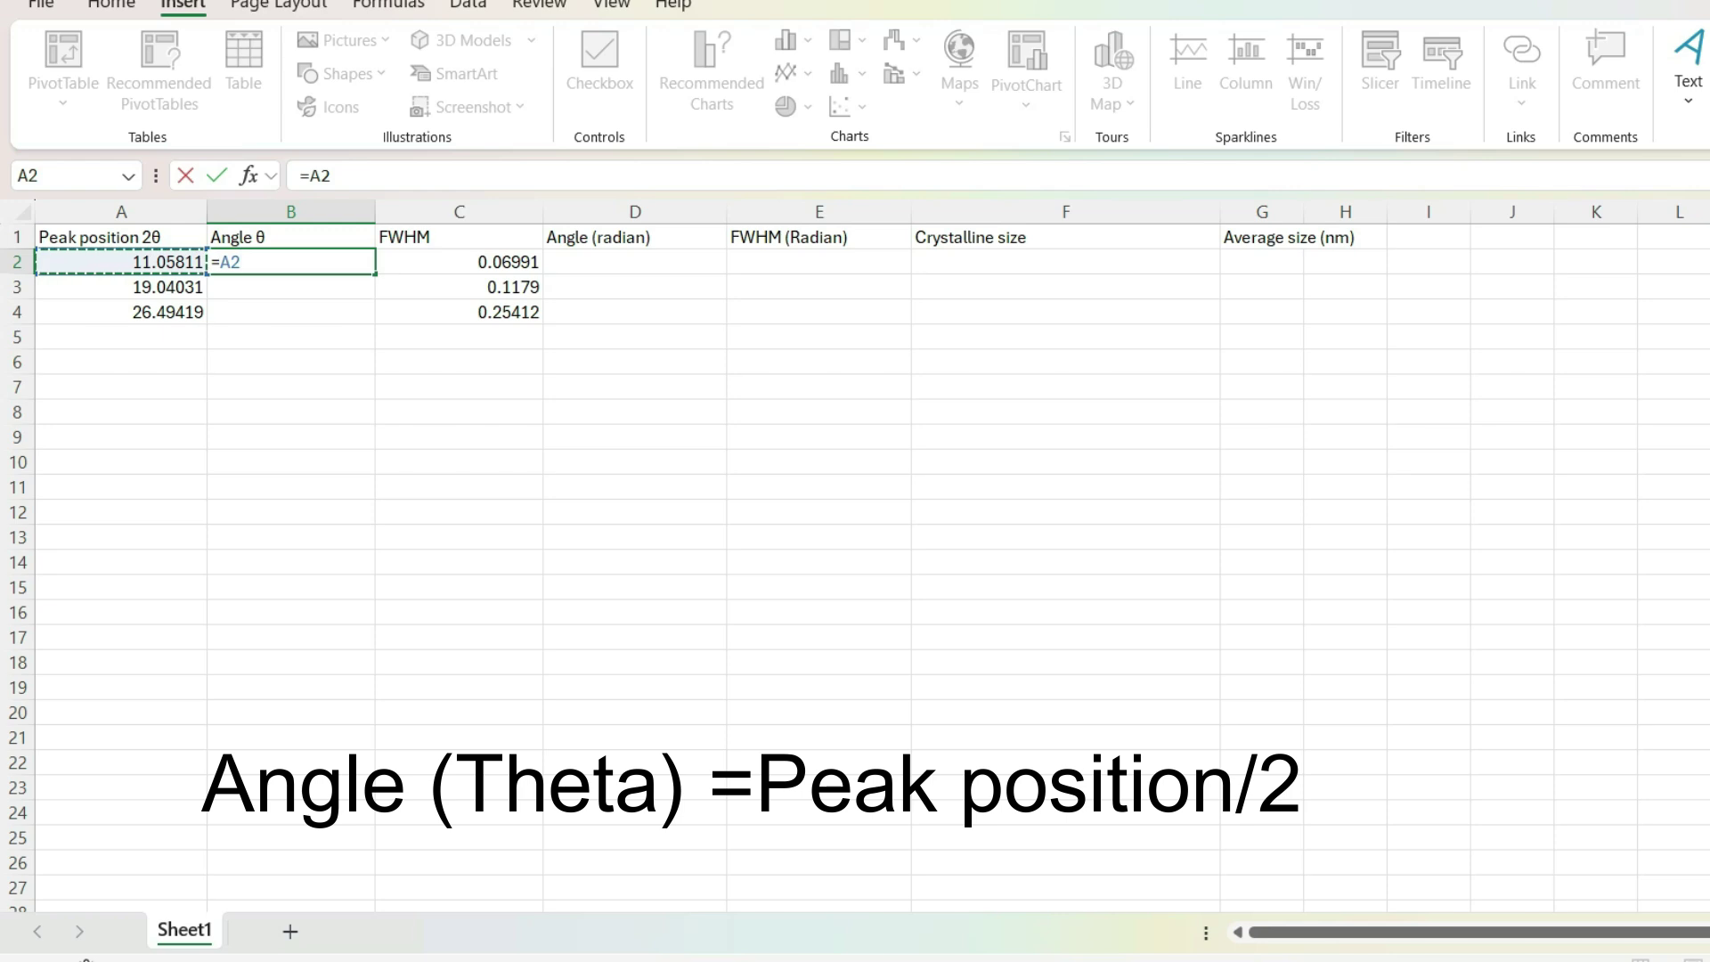
{"action": "type", "text": "/2"}
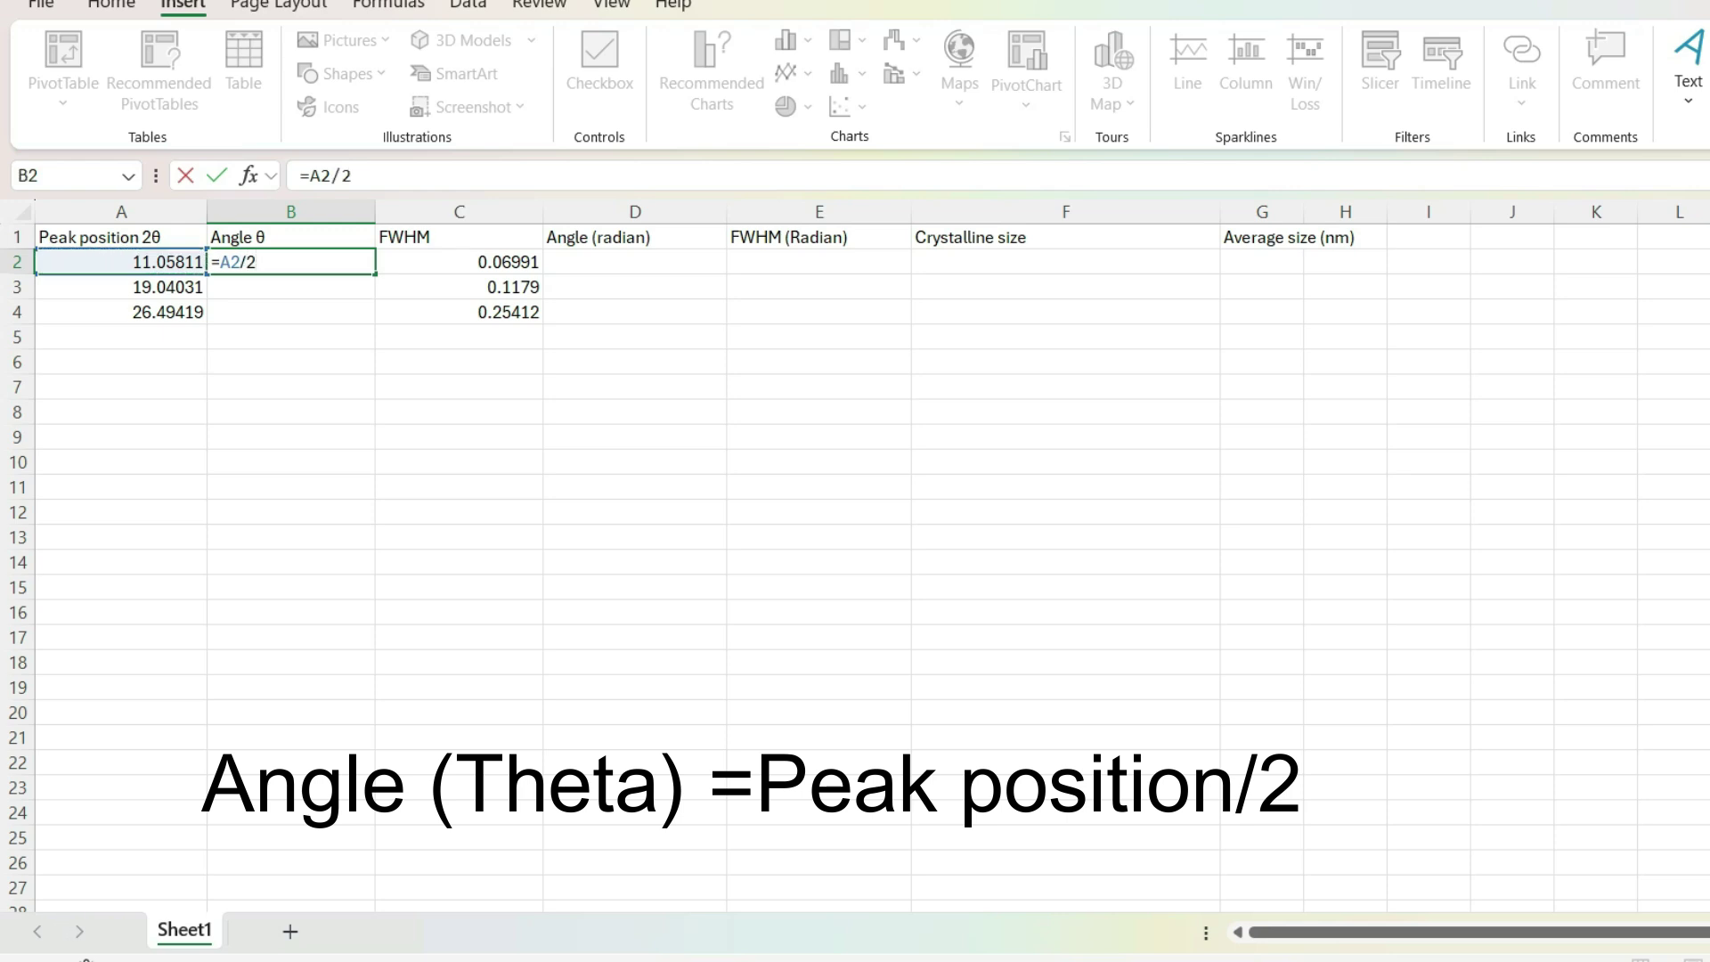
{"action": "key", "text": "Return"}
{"action": "left_click", "coordinate": [291, 262]}
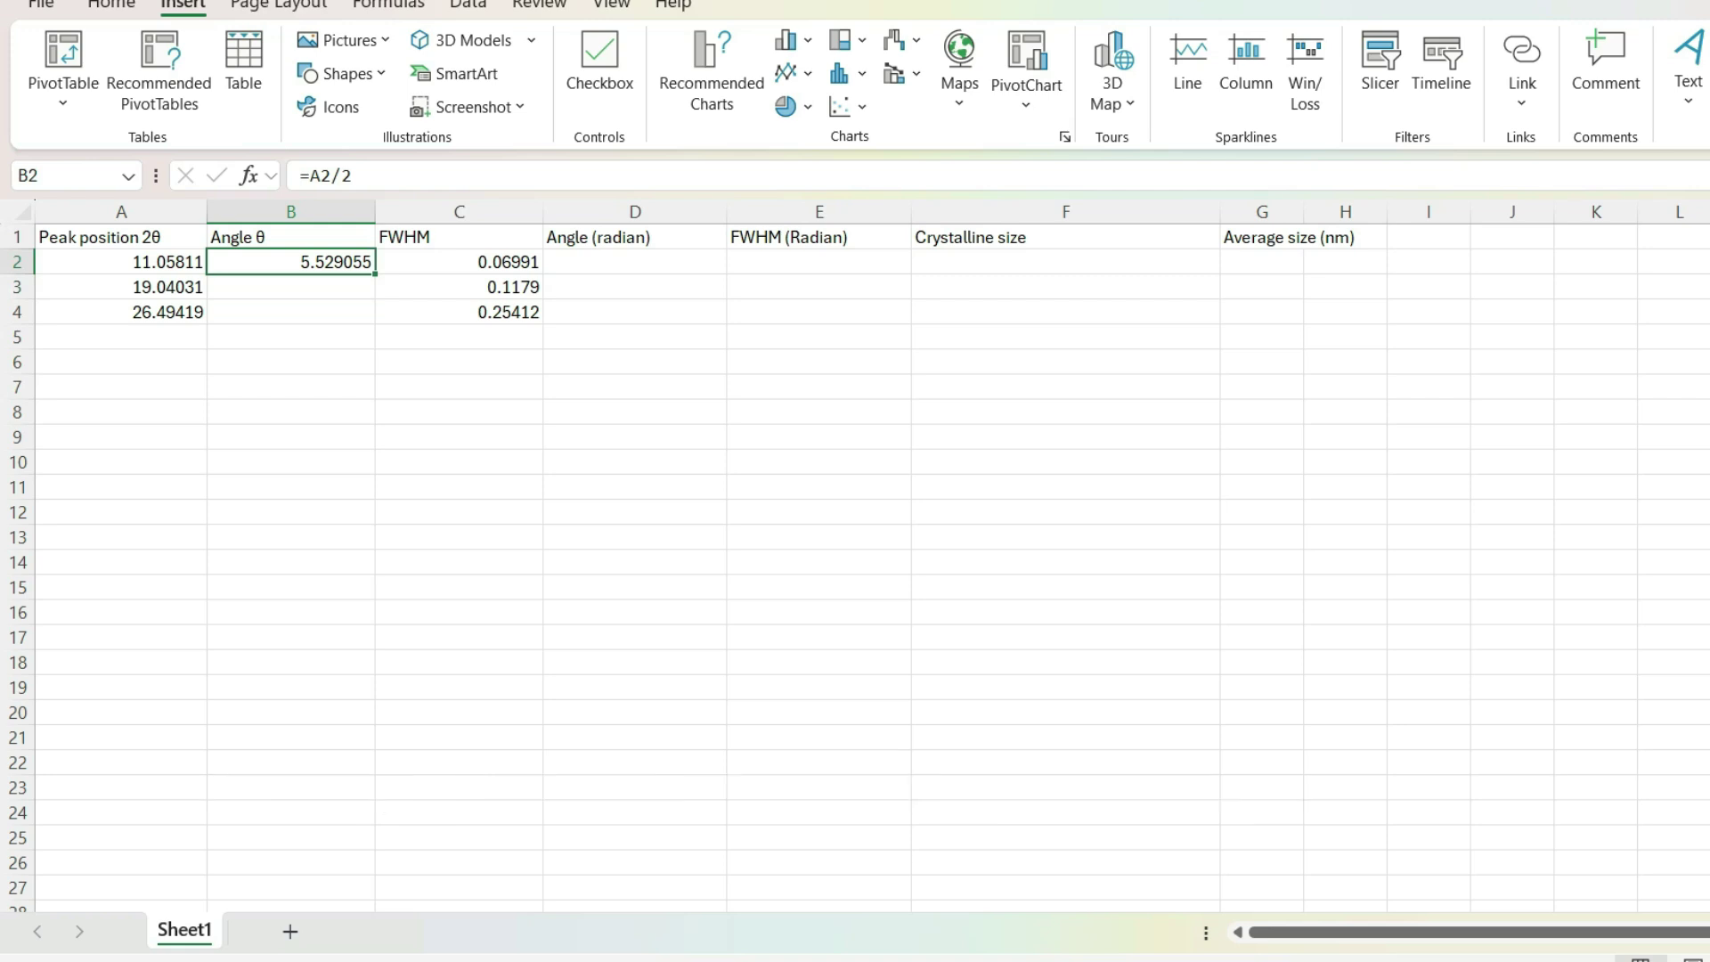
{"action": "left_click_drag", "start_coordinate": [375, 274], "coordinate": [375, 322]}
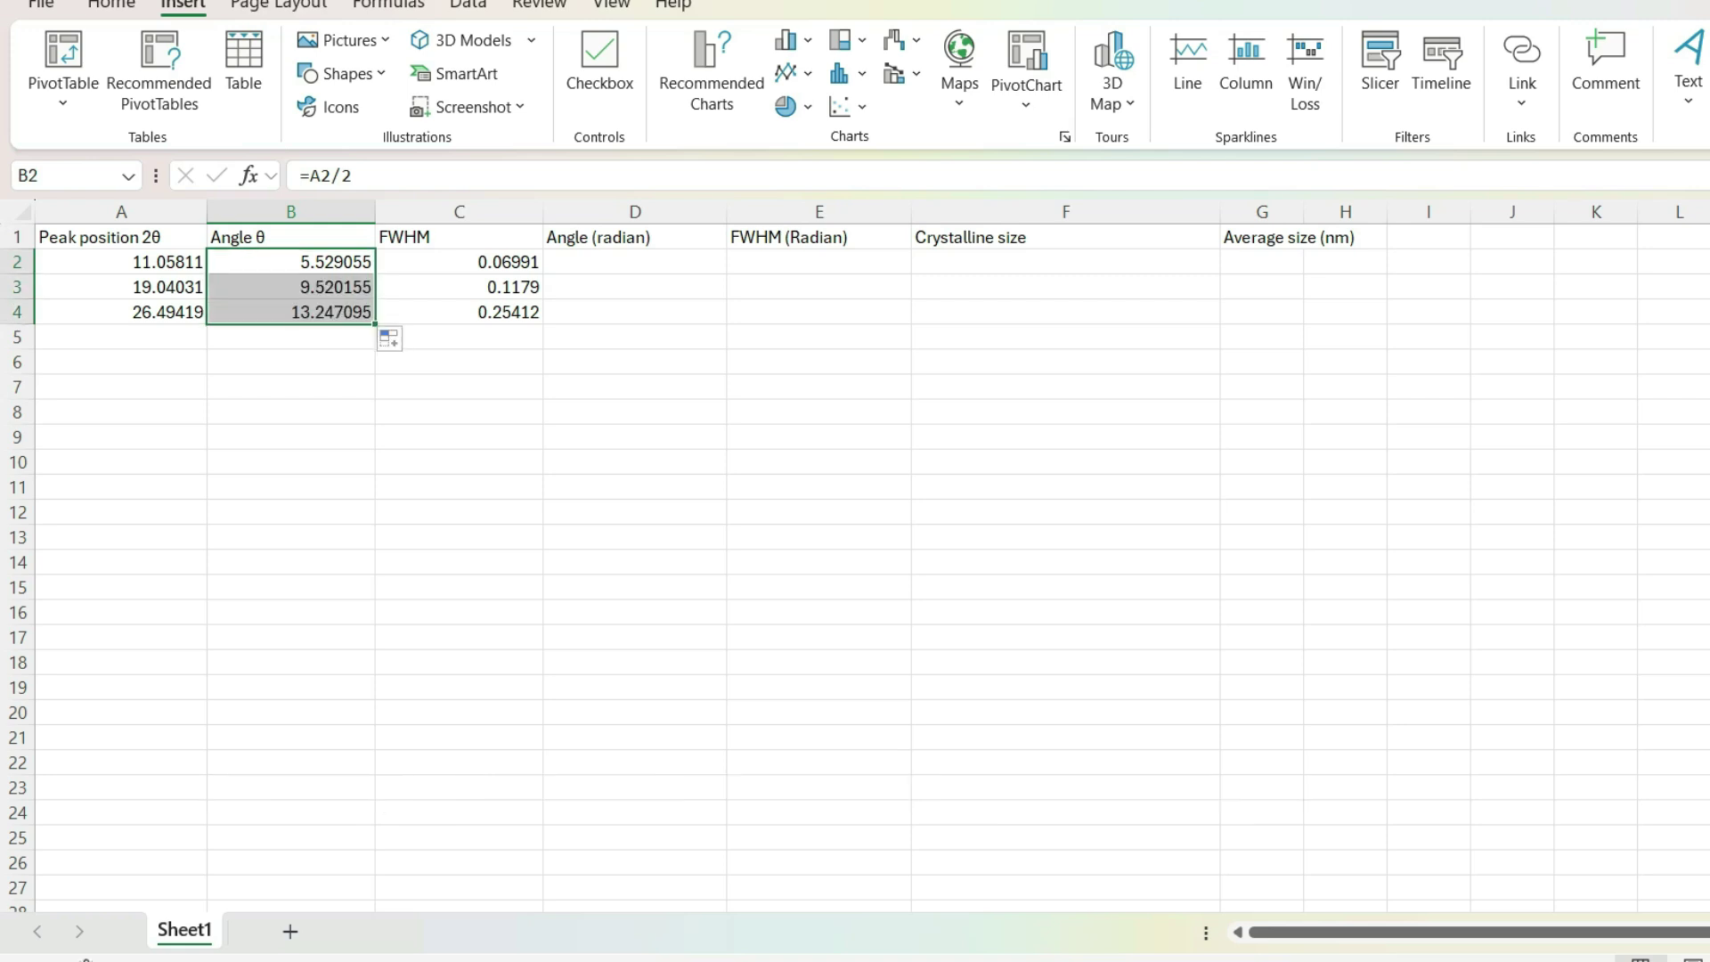
Step: Convert the angle to radians in D2 with the formula =RADIANS(B2) and fill it down to D4
{"action": "left_click", "coordinate": [635, 262]}
{"action": "type", "text": "="}
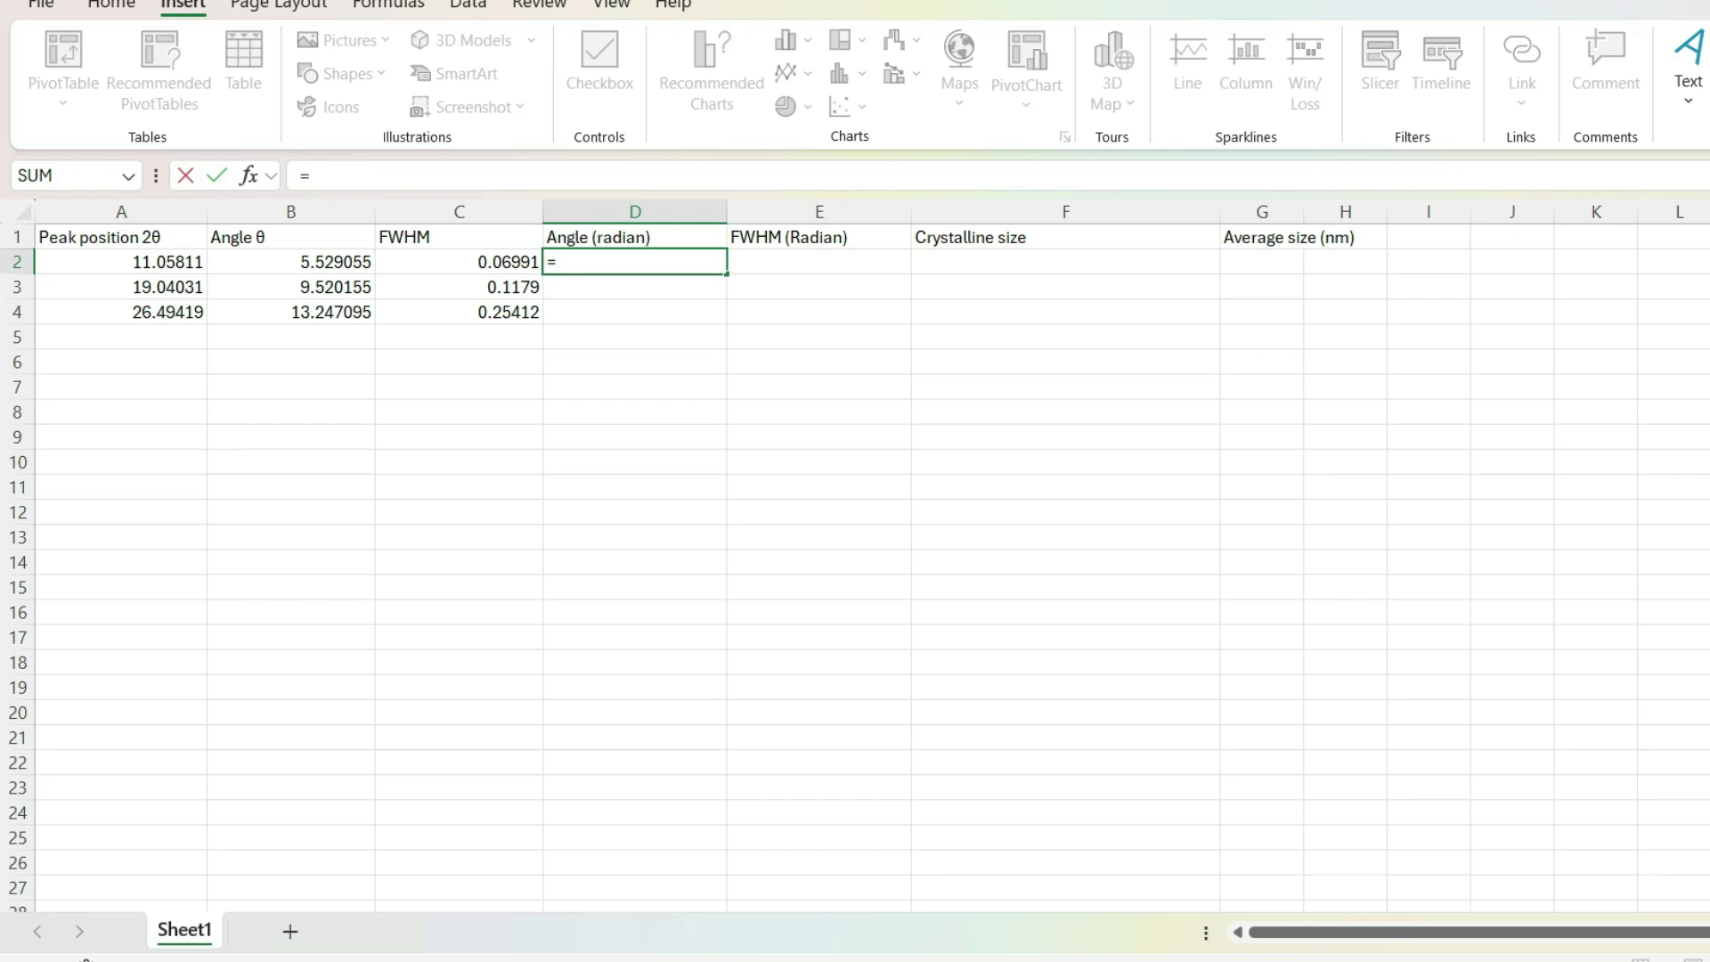
{"action": "type", "text": "ra"}
{"action": "double_click", "coordinate": [603, 289]}
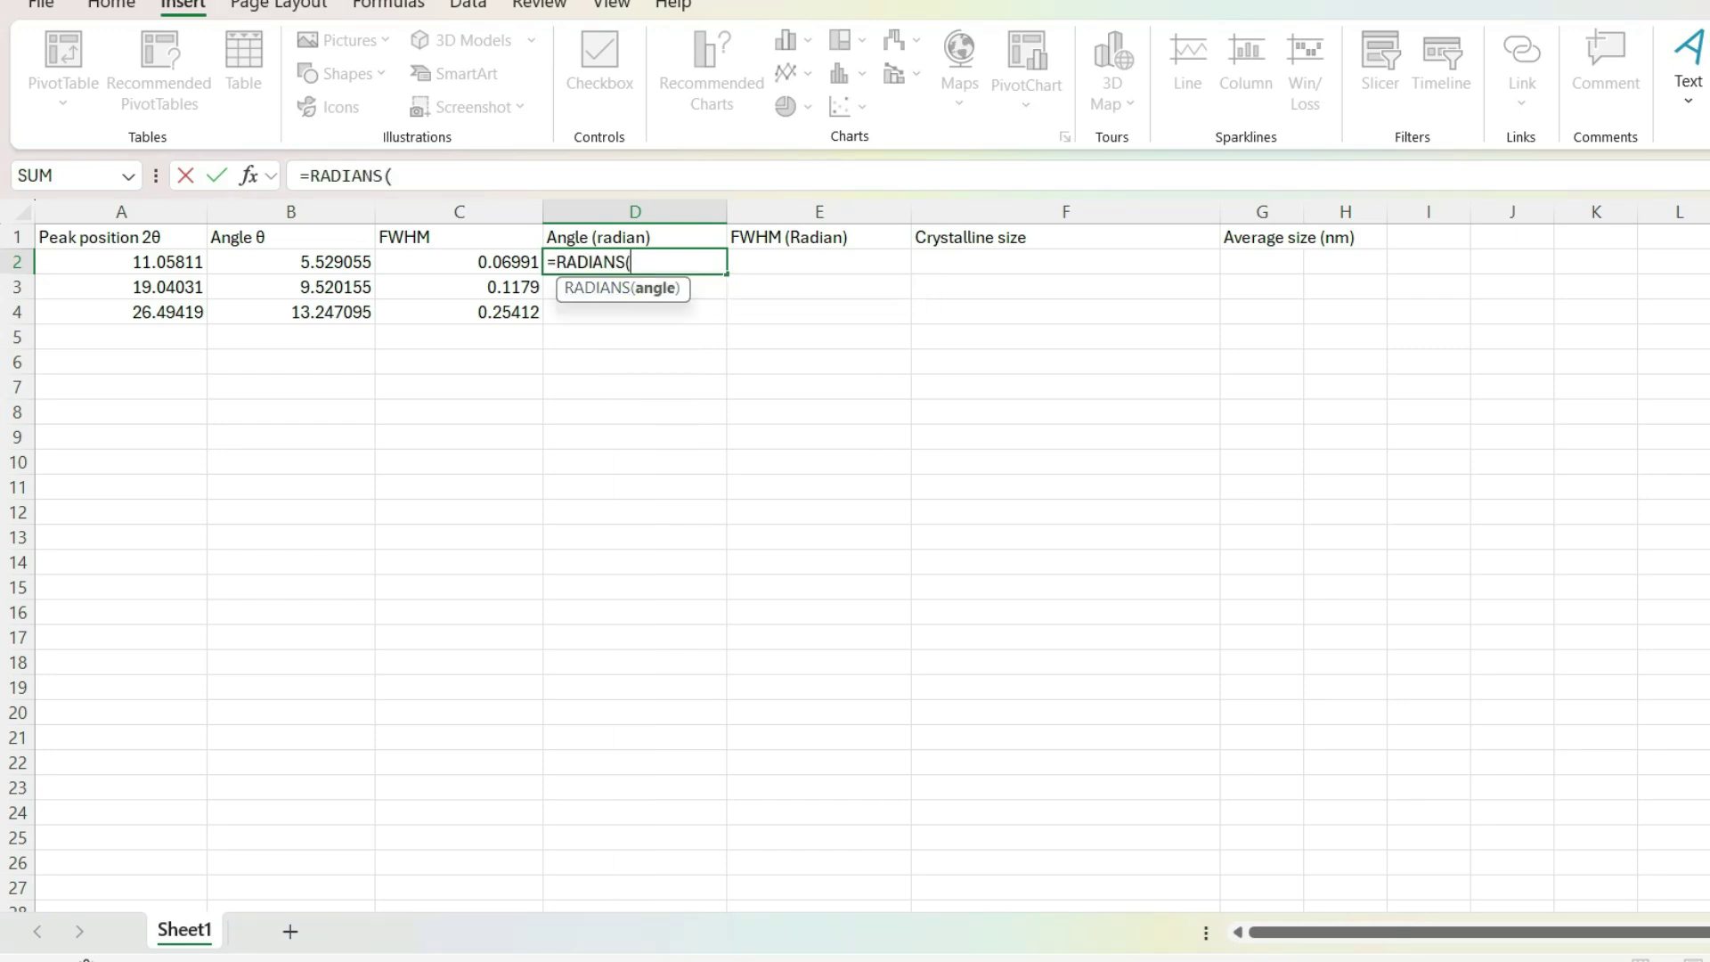
{"action": "left_click", "coordinate": [290, 261]}
{"action": "type", "text": ")"}
{"action": "key", "text": "Return"}
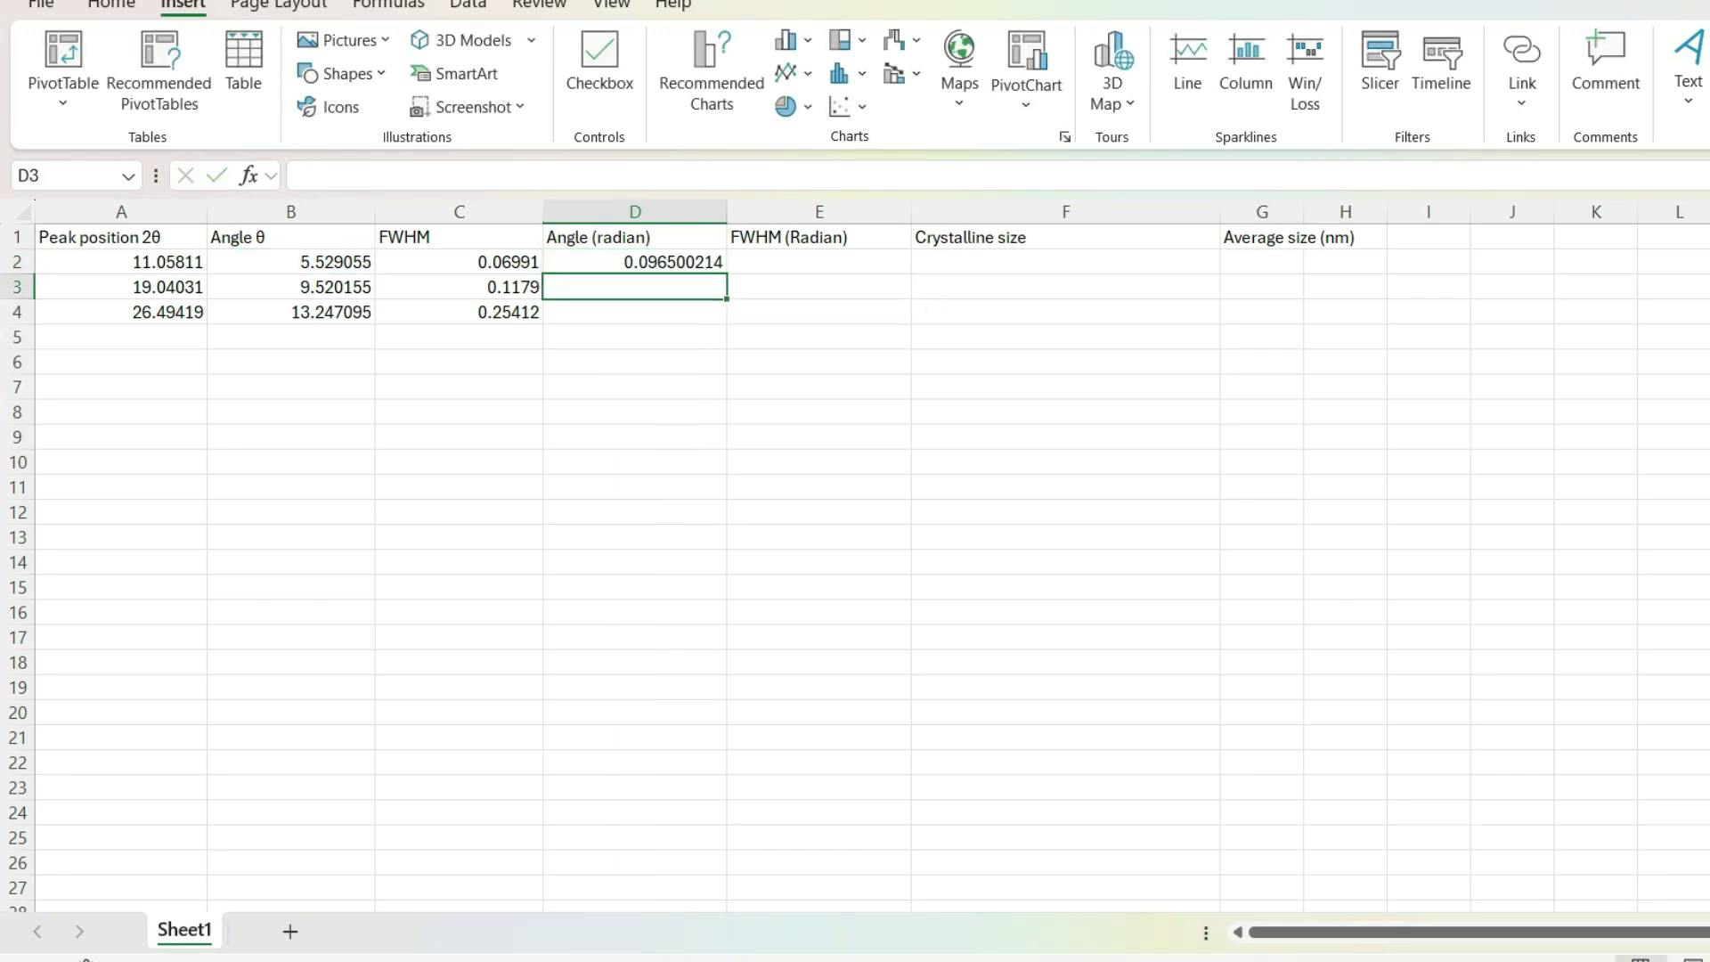
{"action": "left_click", "coordinate": [635, 262]}
{"action": "double_click", "coordinate": [727, 274]}
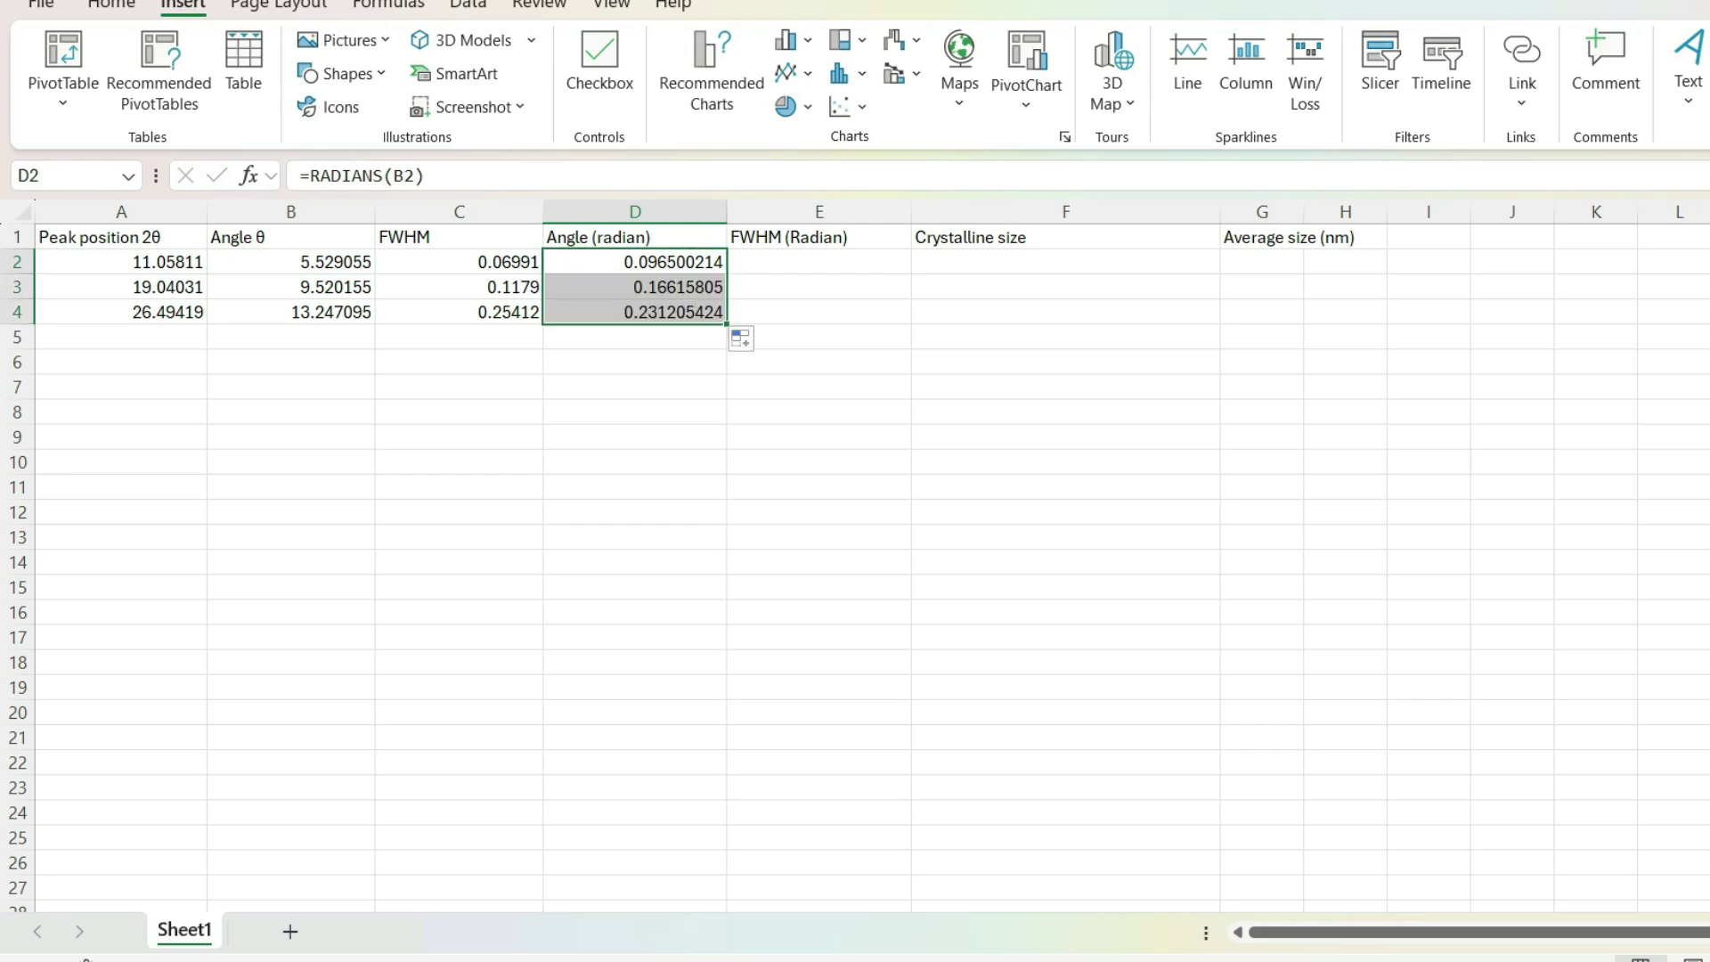
Step: Convert the FWHM to radians in E2 with the formula =RADIANS(C2) and fill it down to E4
{"action": "left_click", "coordinate": [820, 261]}
{"action": "type", "text": "=RA"}
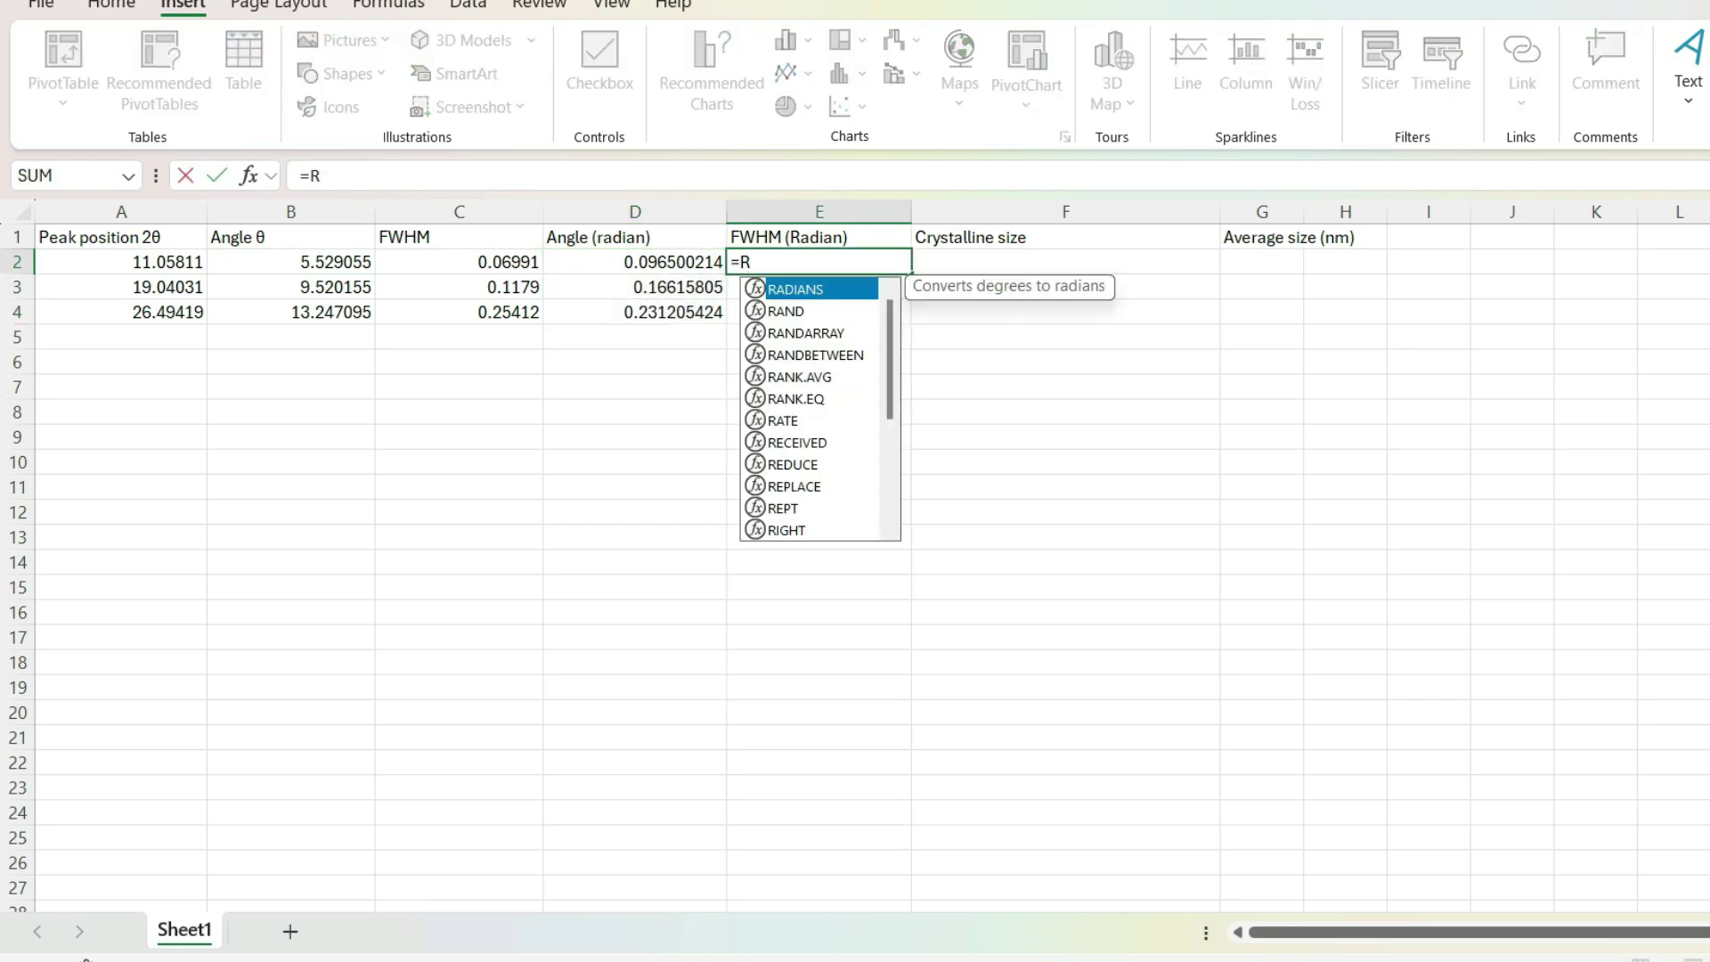
{"action": "key", "text": "Tab"}
{"action": "left_click", "coordinate": [459, 262]}
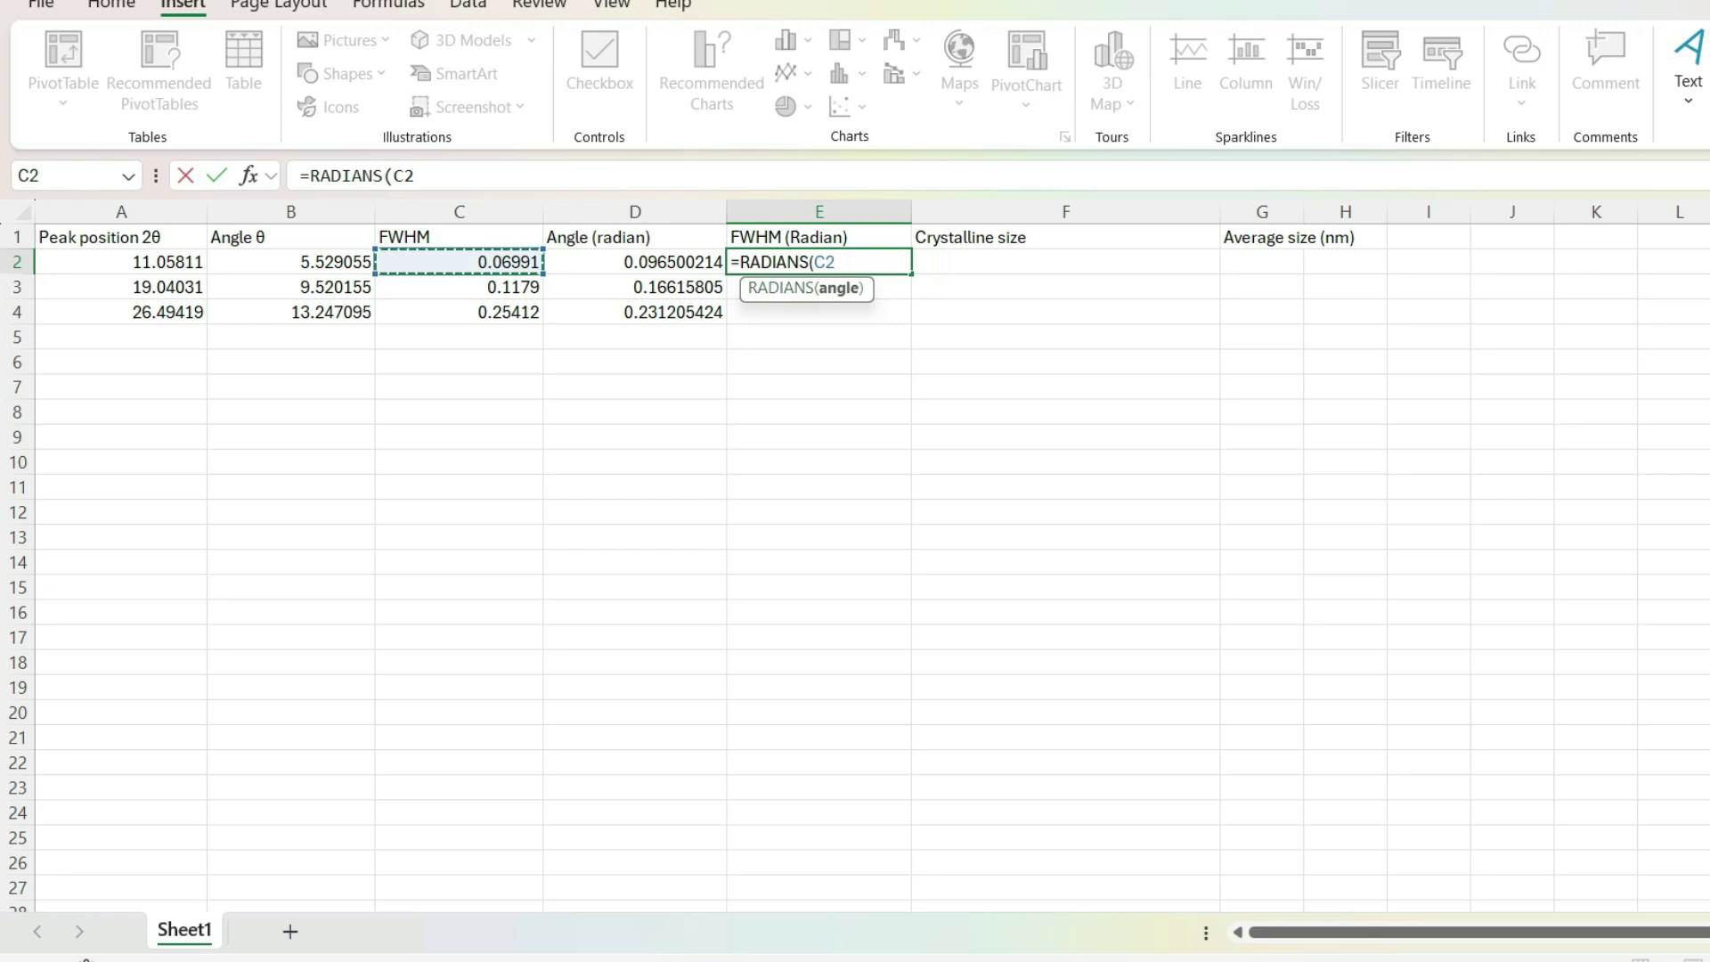
{"action": "type", "text": ")"}
{"action": "key", "text": "Return"}
{"action": "left_click", "coordinate": [820, 262]}
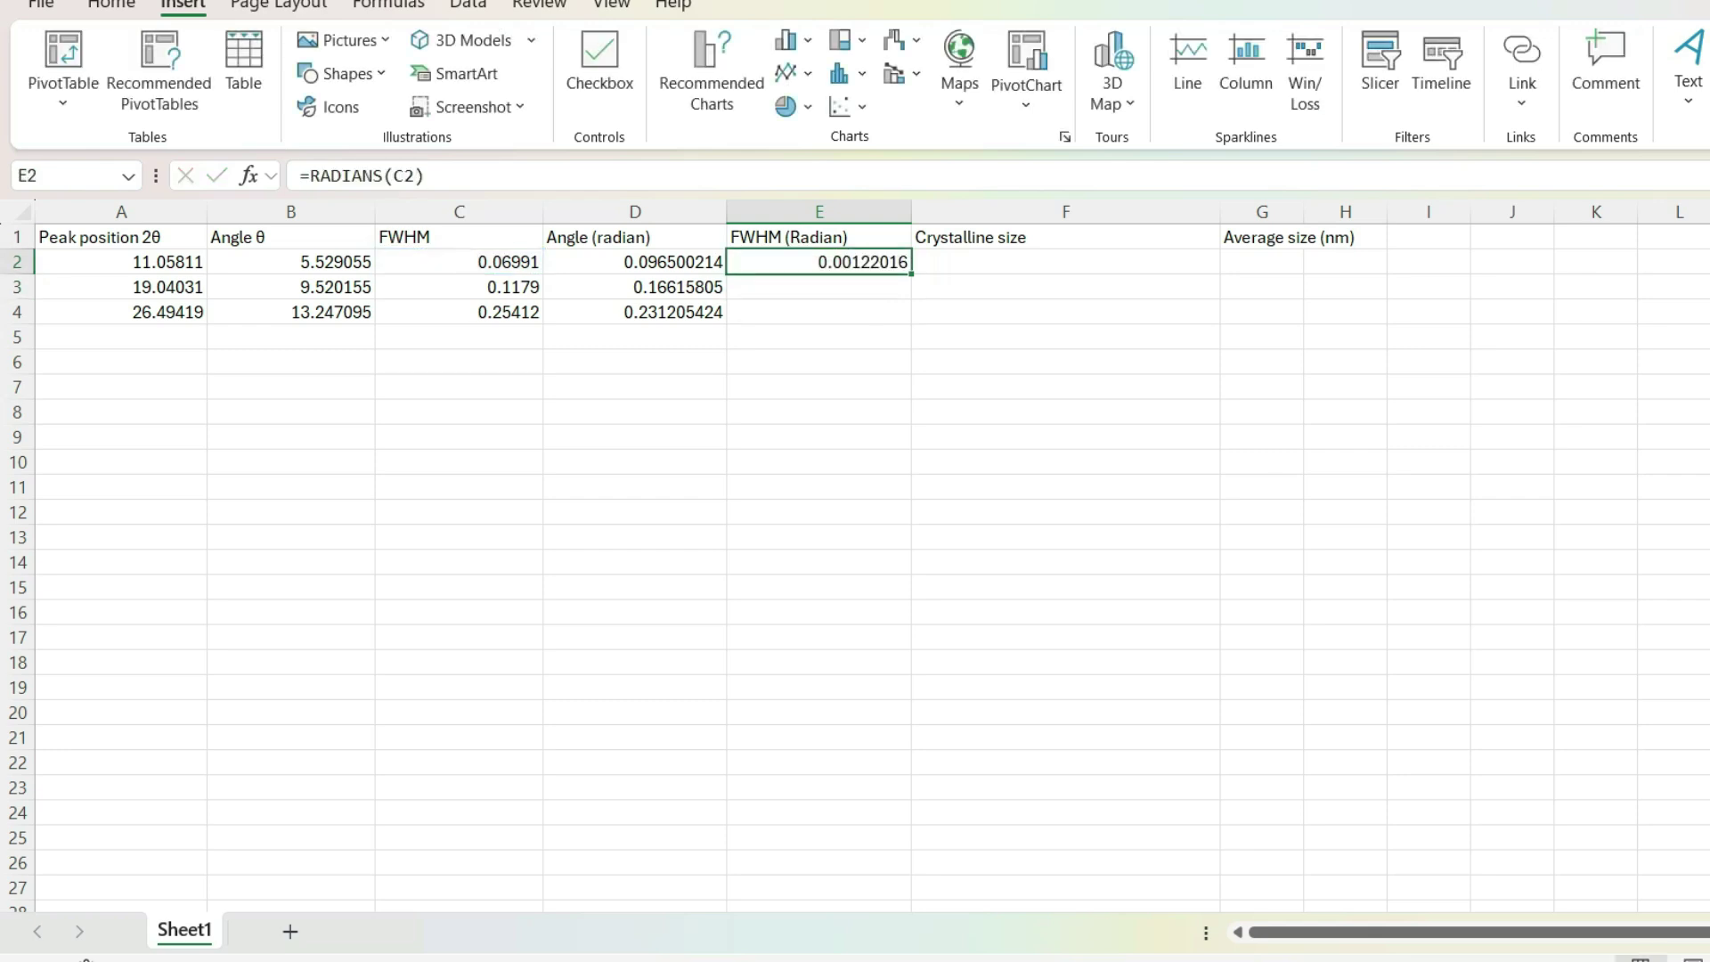
{"action": "left_click_drag", "start_coordinate": [912, 275], "coordinate": [910, 315]}
Step: Calculate the crystalline size in F2 with the formula =(0.9*0.15406)/(E2*COS(D2)) and fill it down to F4
{"action": "left_click", "coordinate": [1065, 262]}
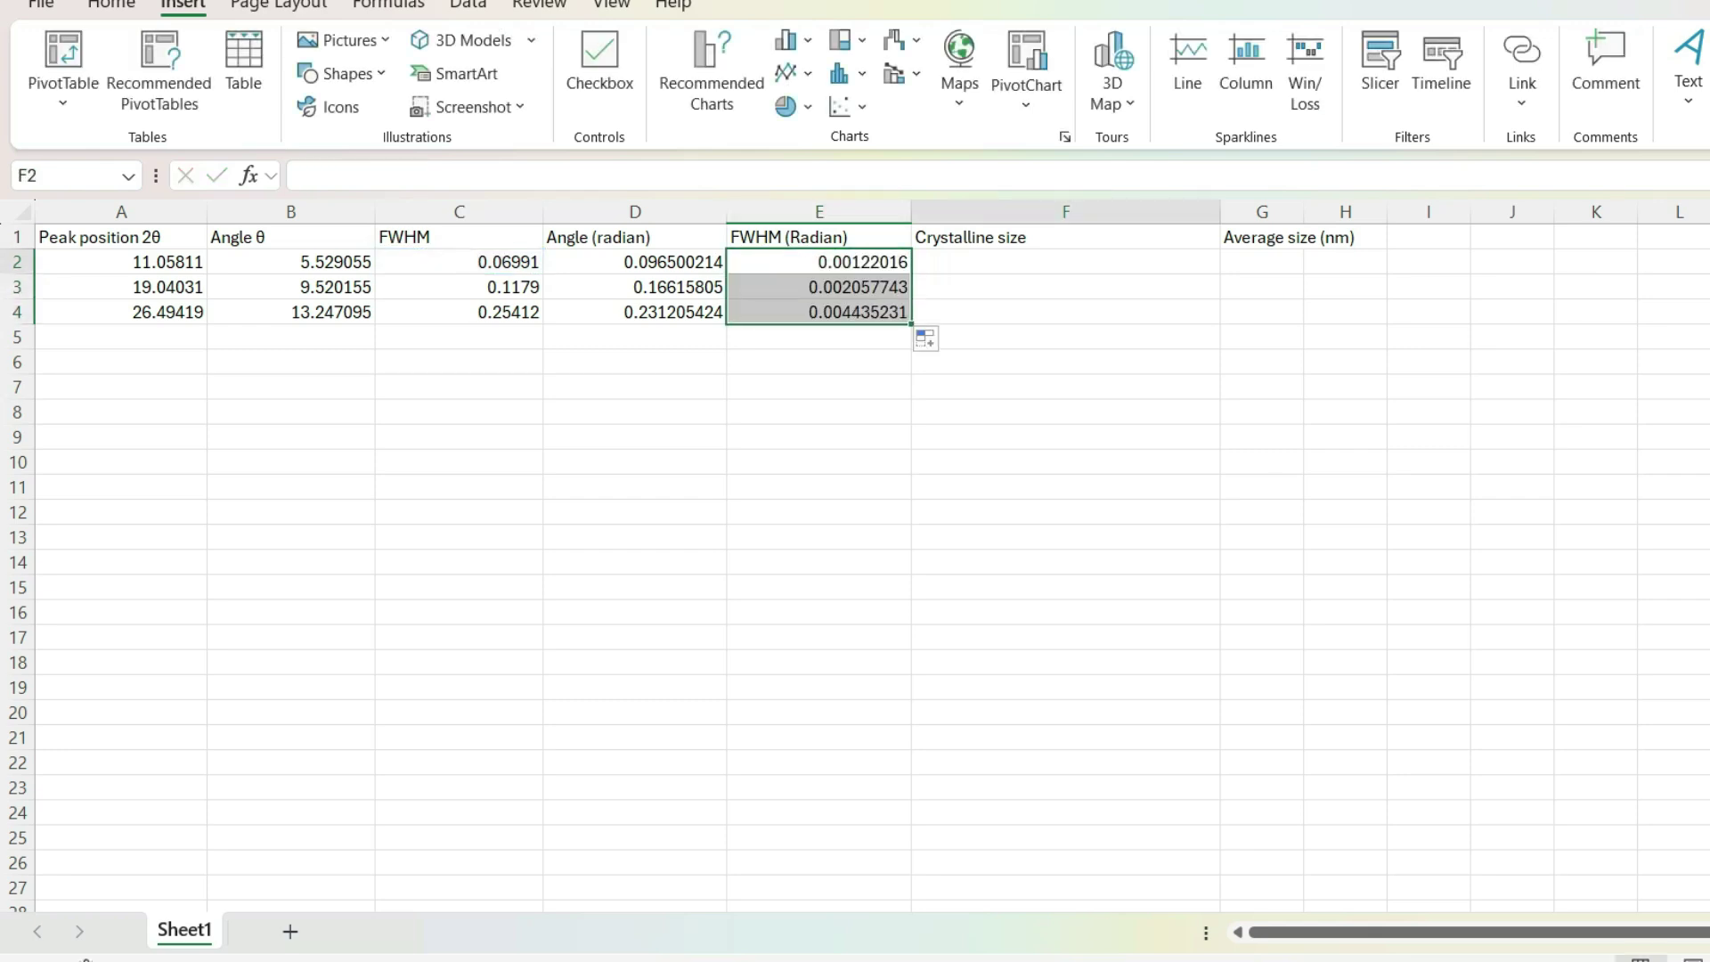
{"action": "type", "text": "="}
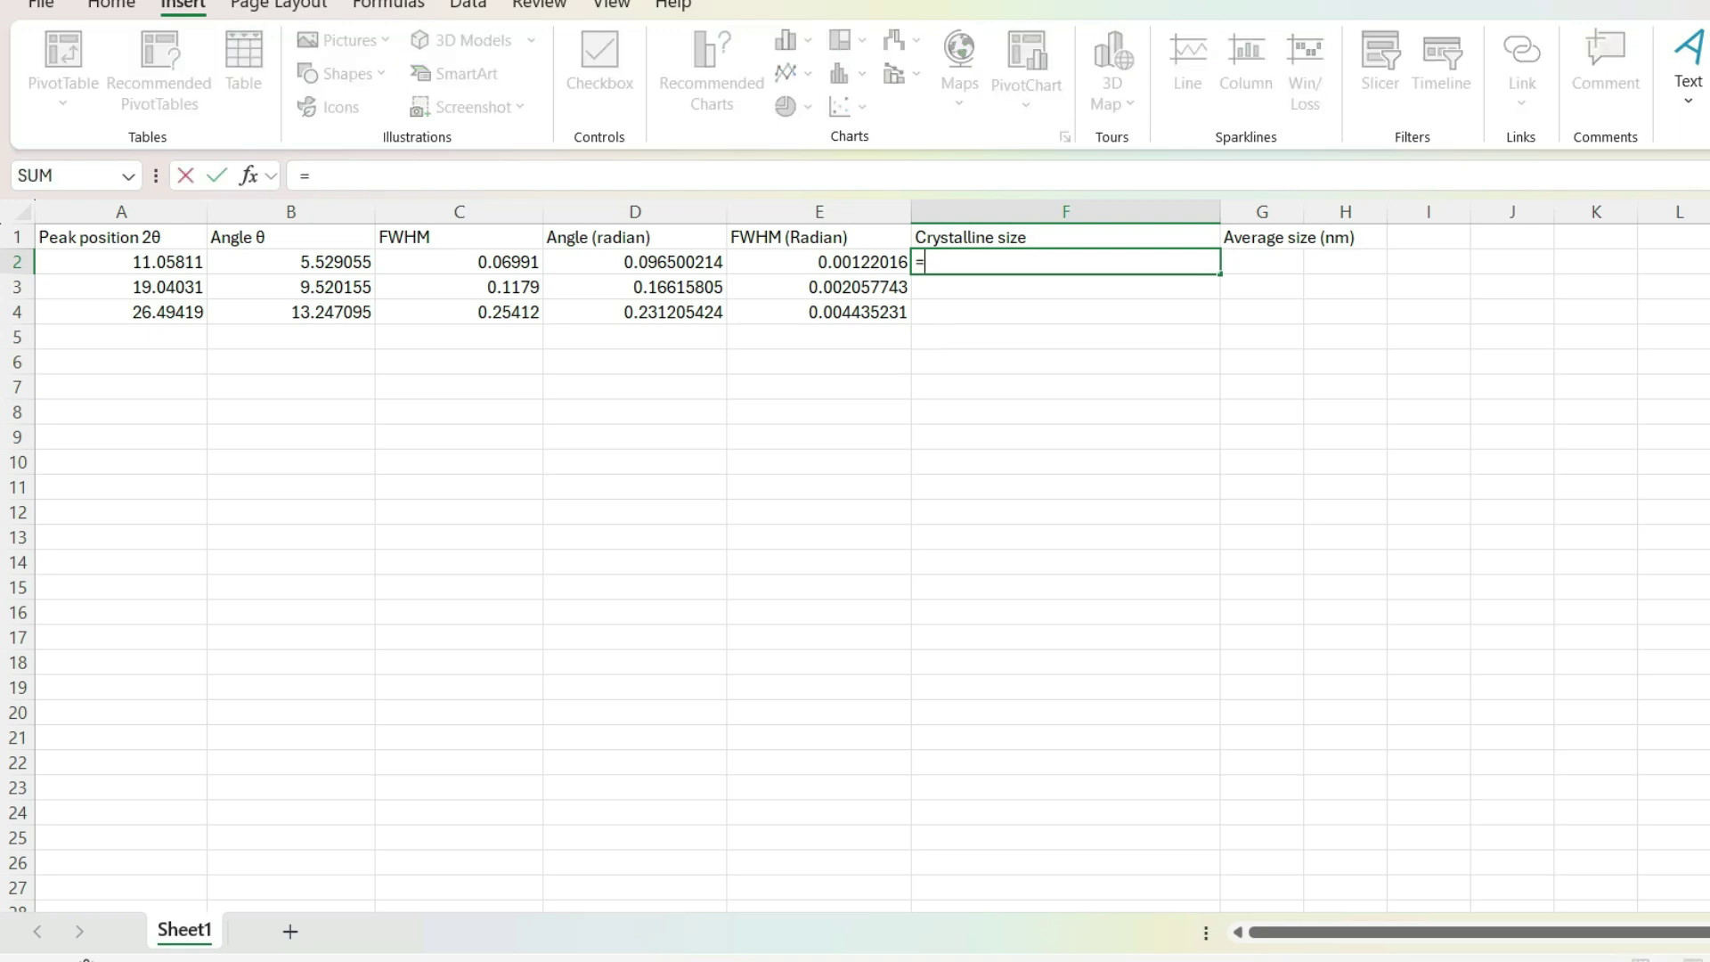
{"action": "type", "text": "(0.9*0.1540"}
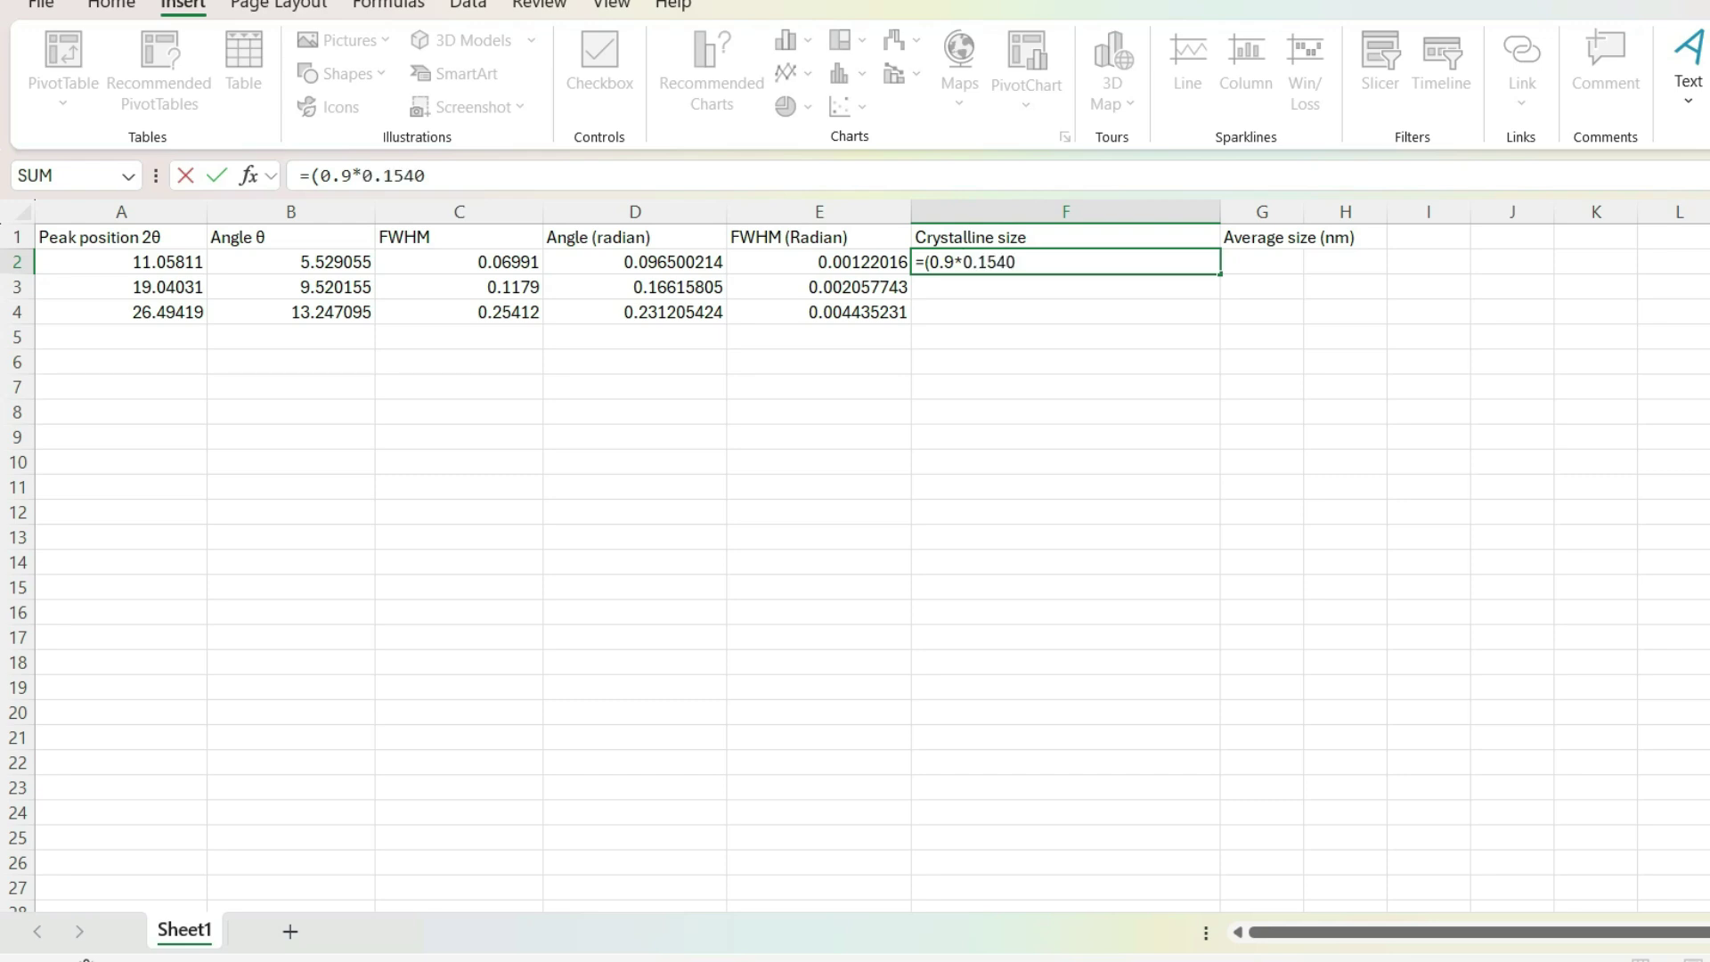
{"action": "type", "text": "6)/("}
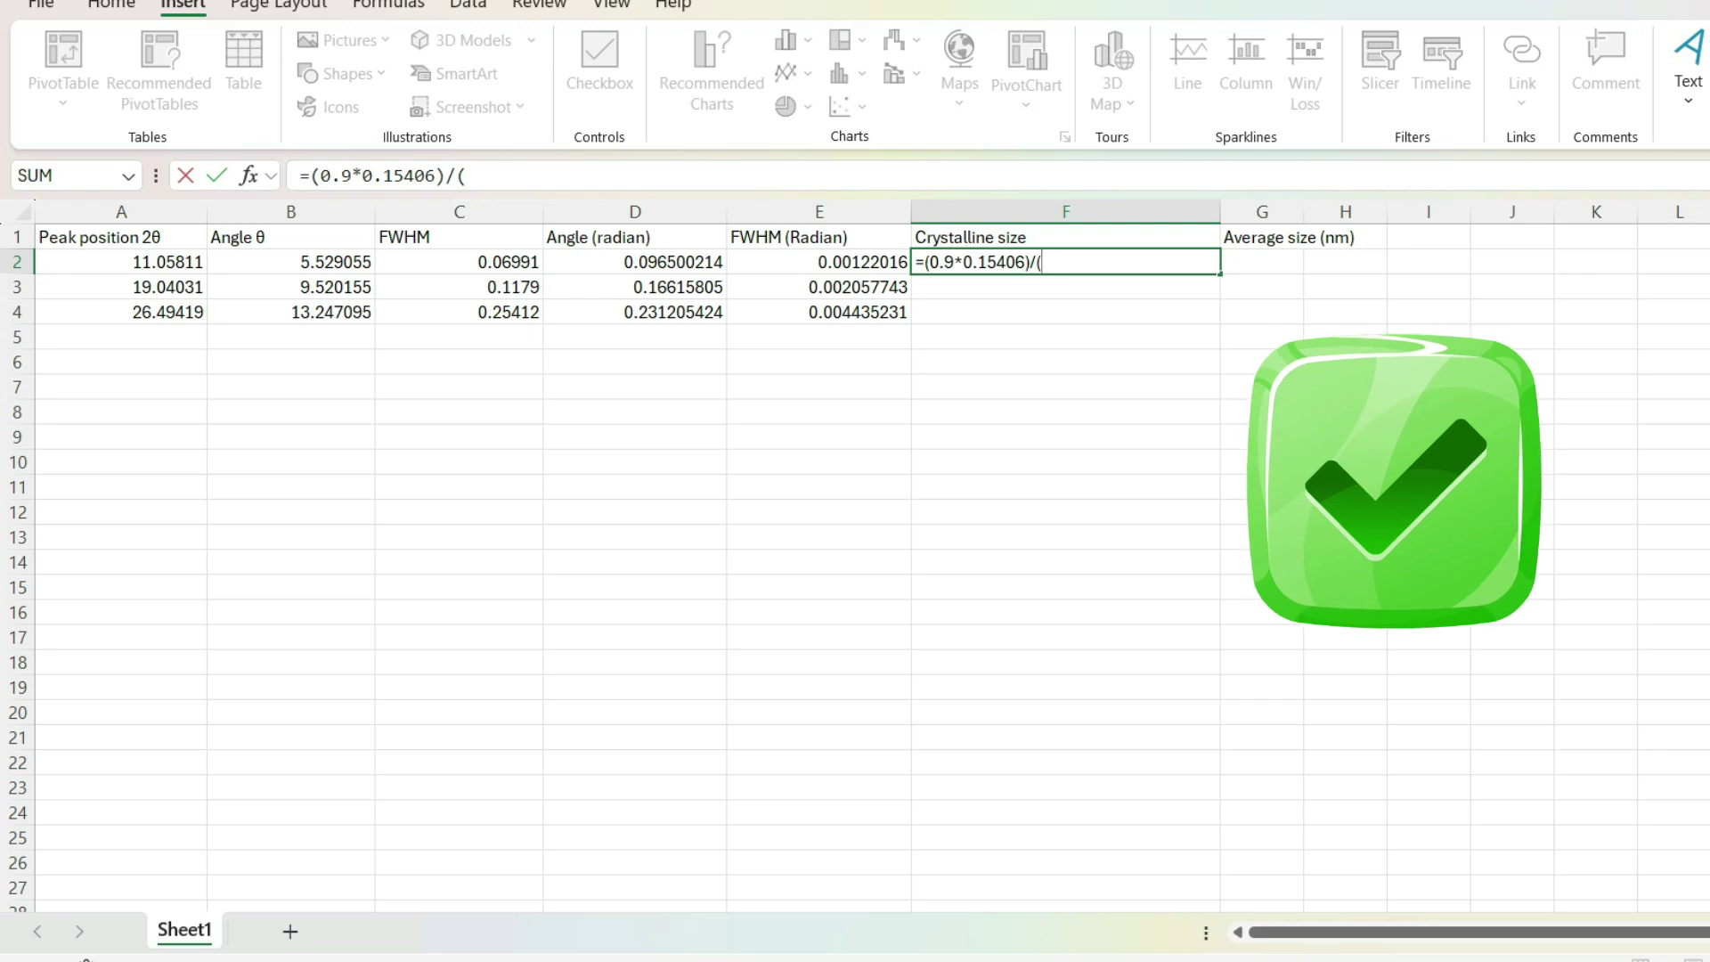
{"action": "left_click", "coordinate": [818, 262]}
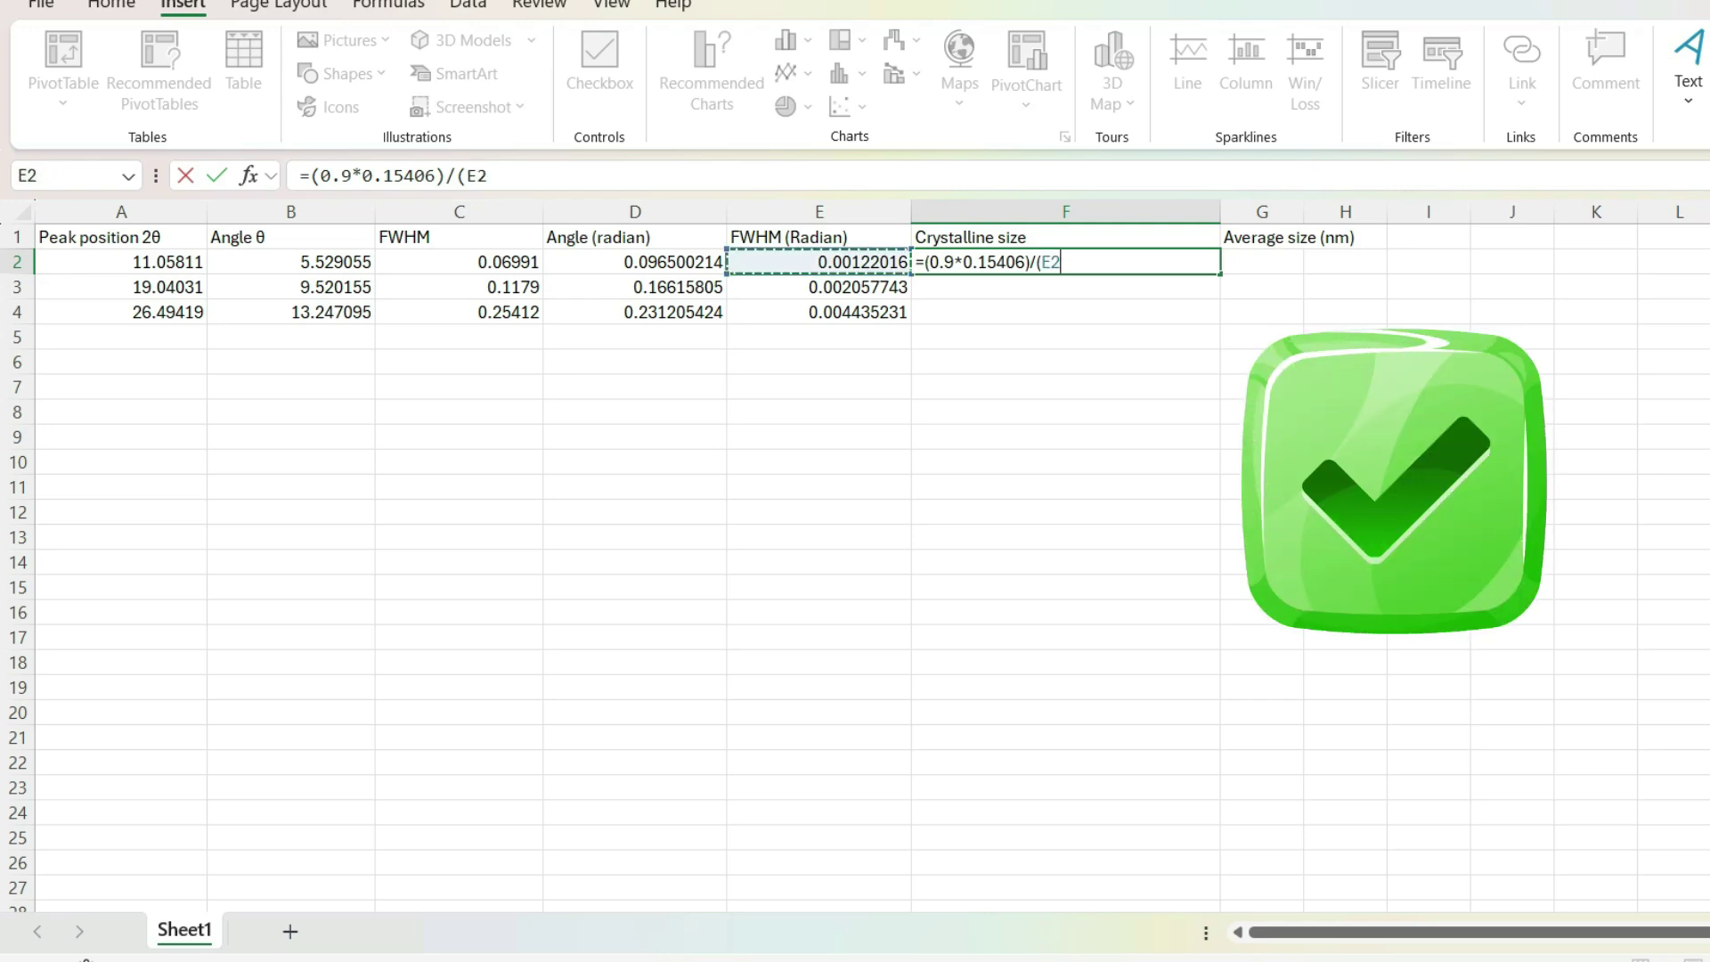
{"action": "type", "text": "*cos"}
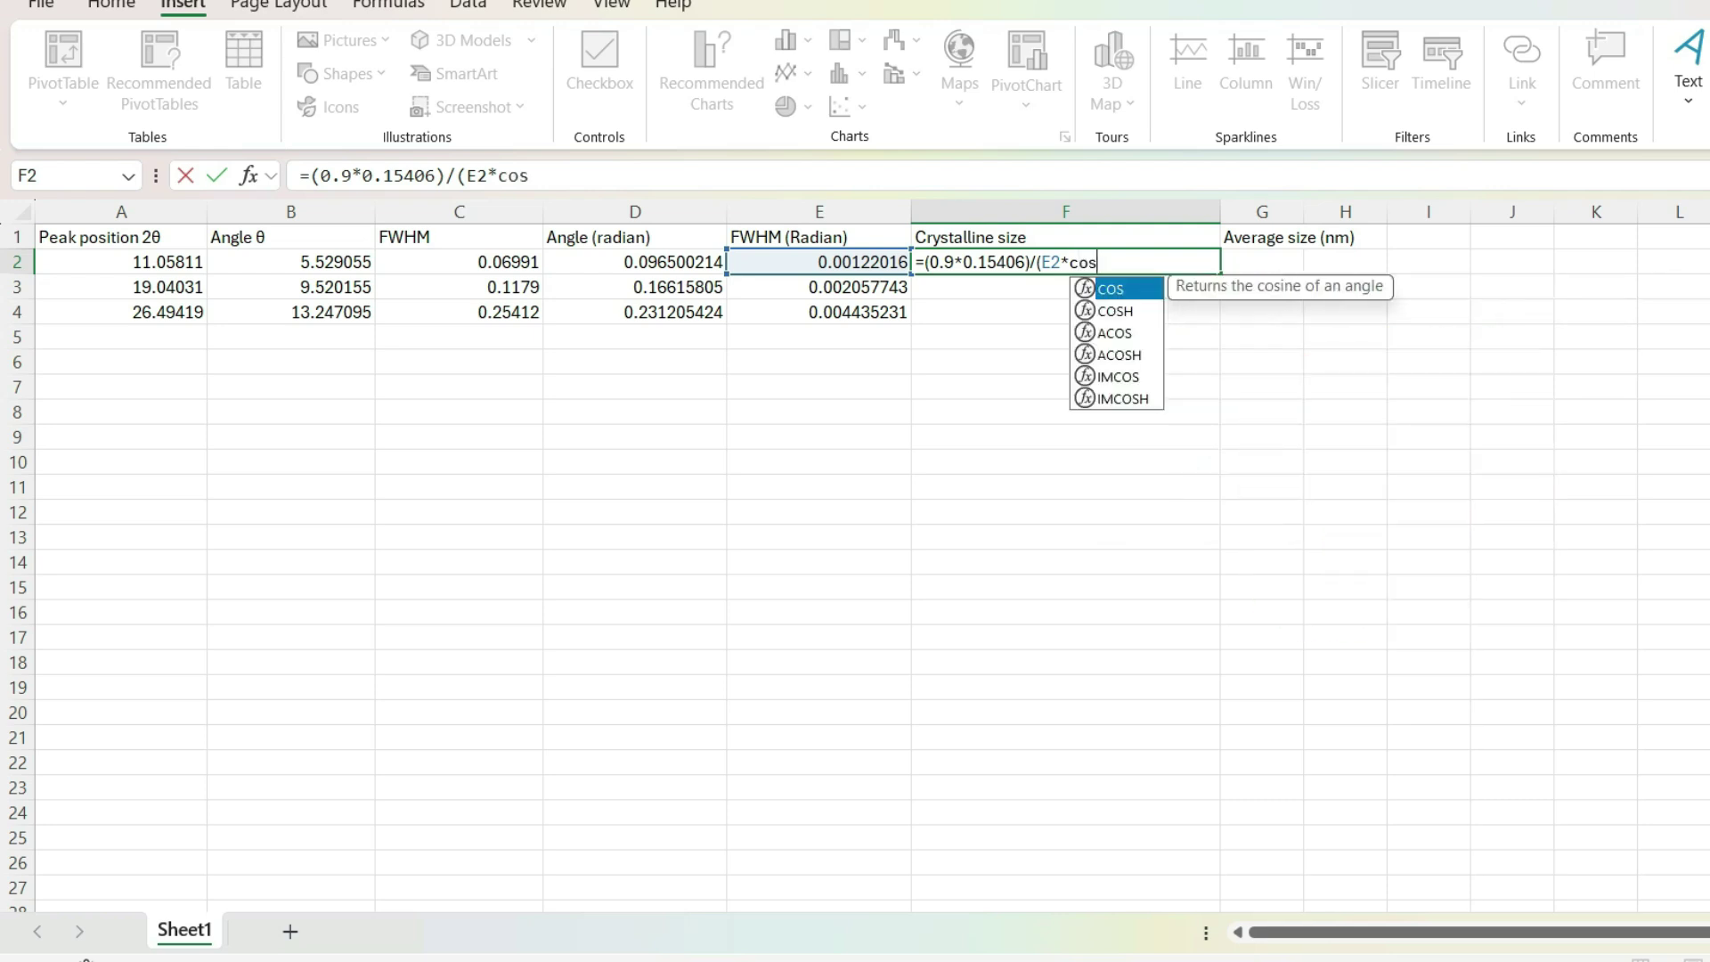
{"action": "key", "text": "Tab"}
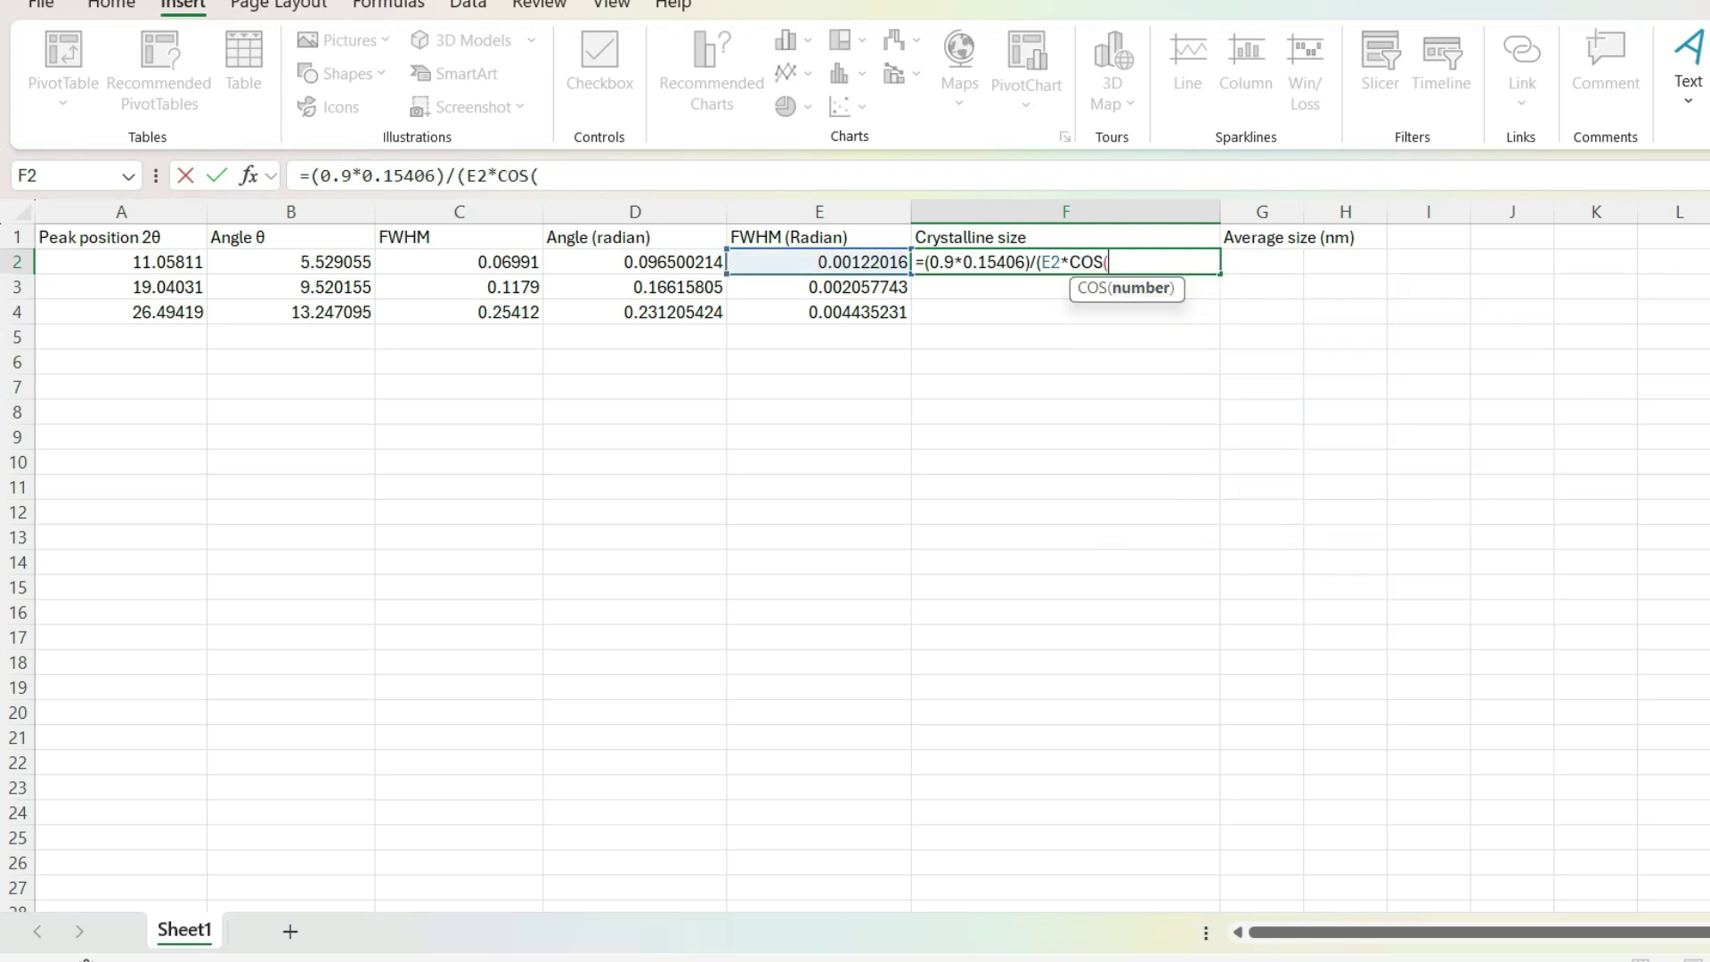
{"action": "left_click", "coordinate": [635, 262]}
{"action": "type", "text": ")"}
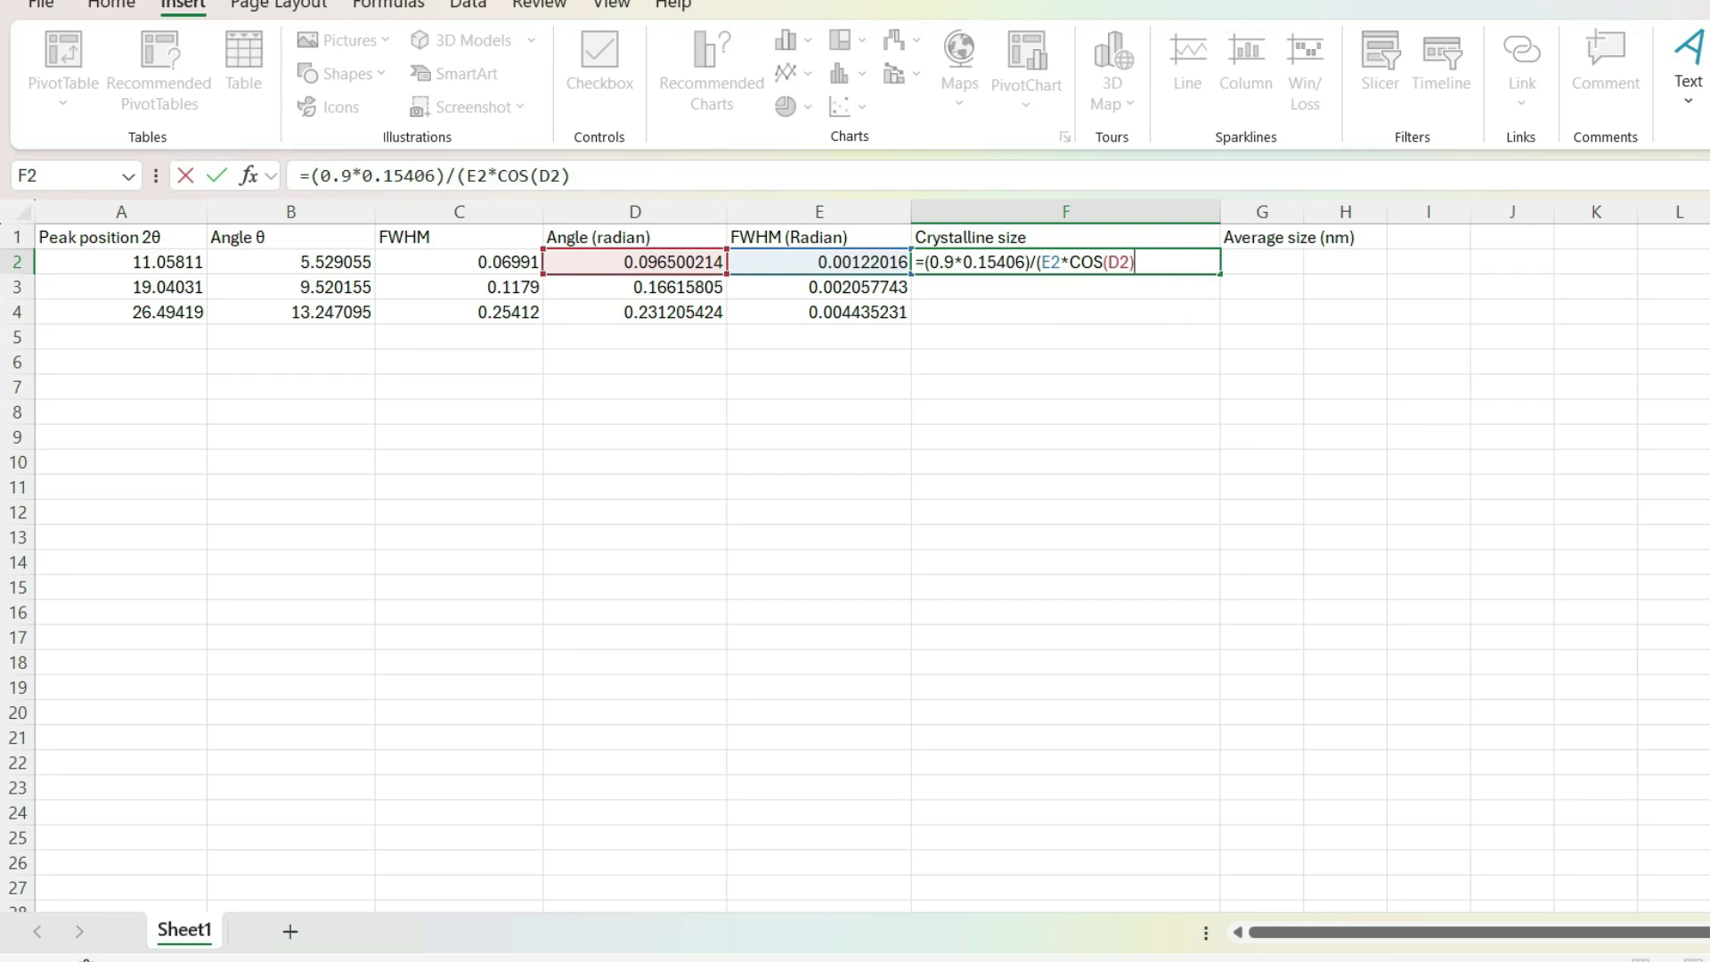
{"action": "type", "text": ")"}
{"action": "key", "text": "Return"}
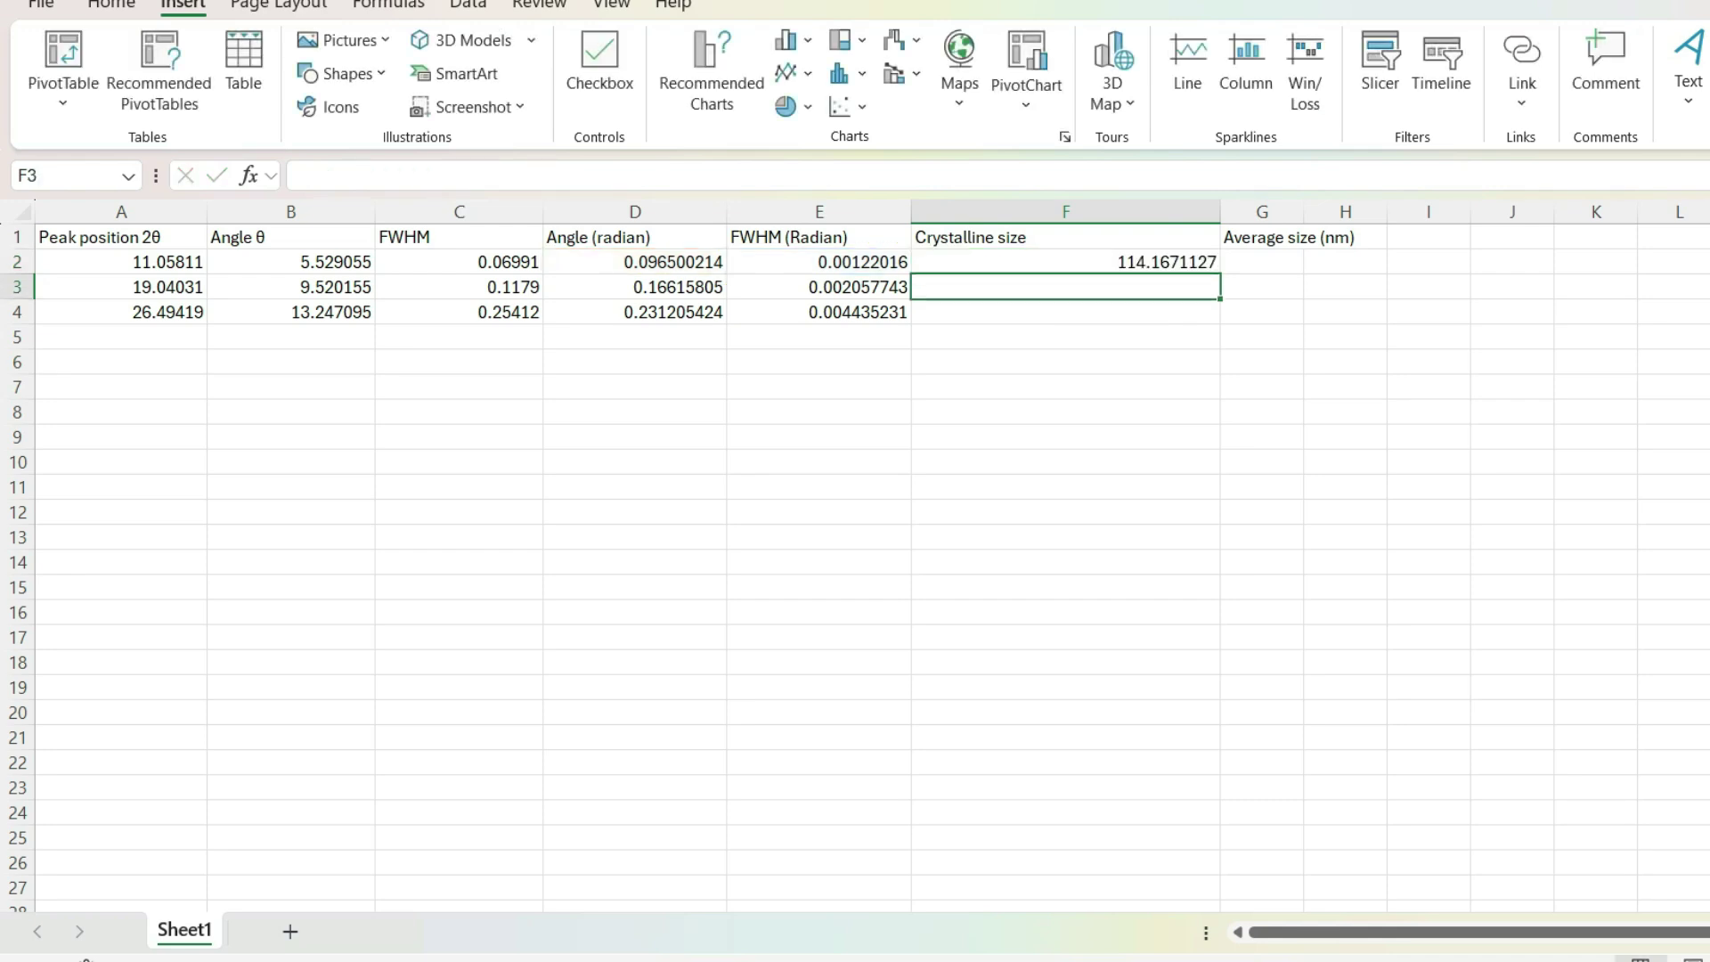
{"action": "left_click", "coordinate": [1065, 262]}
{"action": "left_click_drag", "start_coordinate": [1220, 273], "coordinate": [1219, 319]}
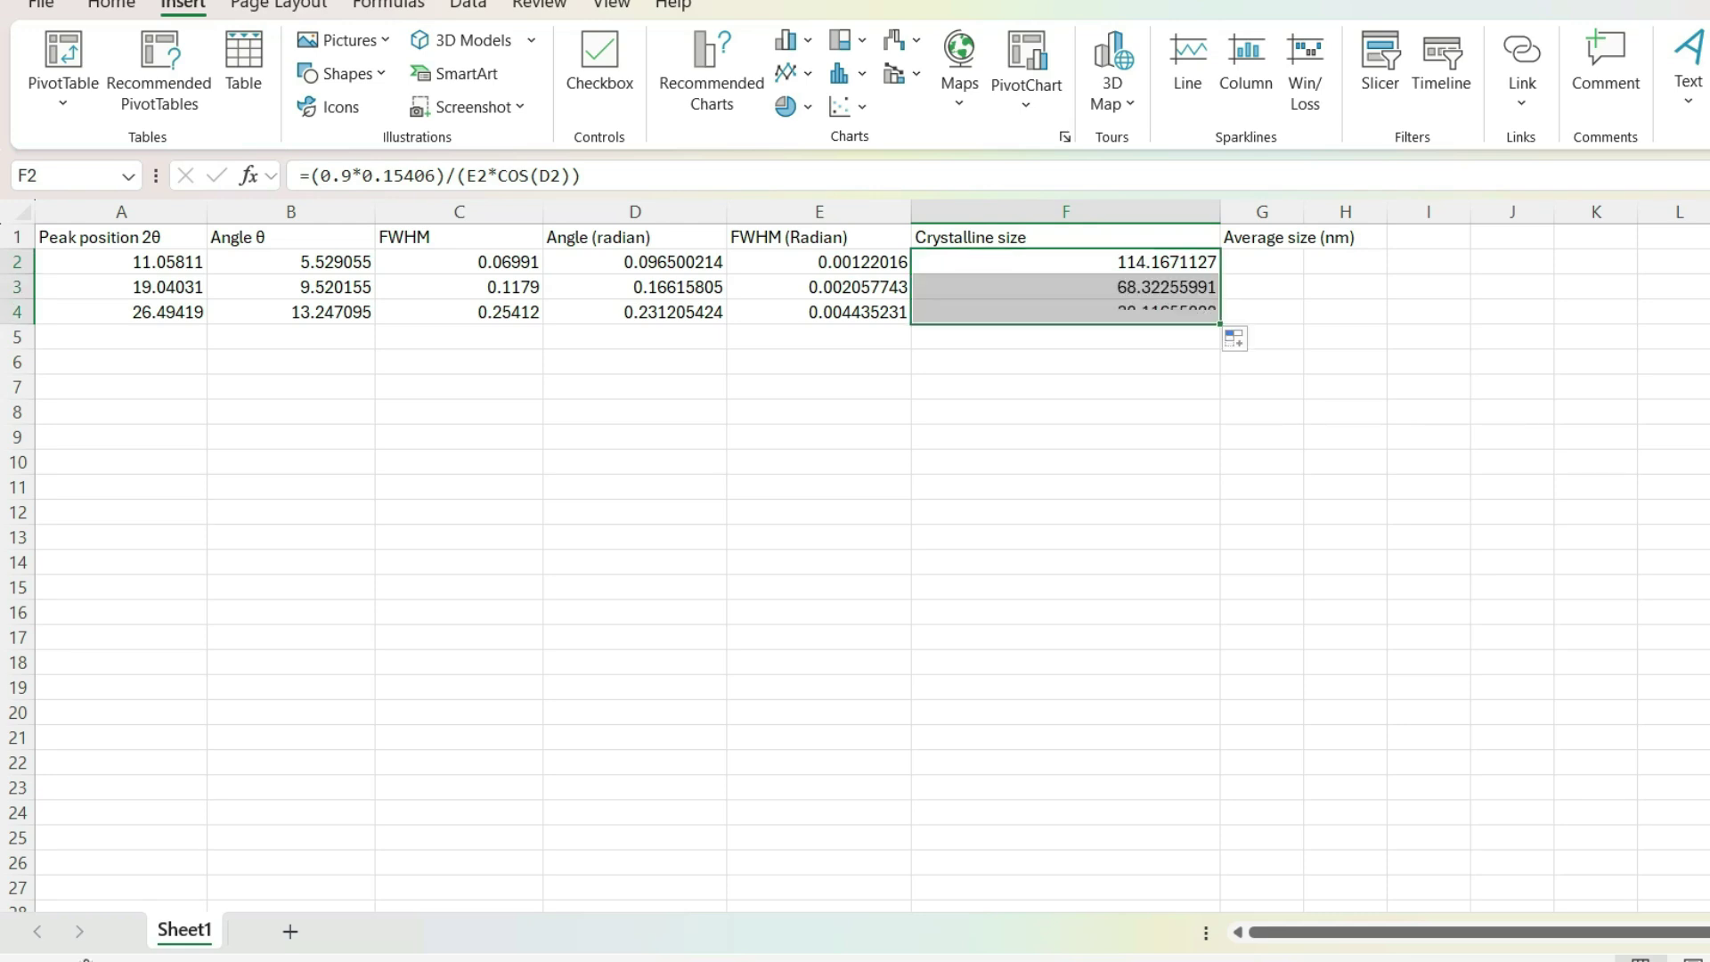
Step: Calculate the average crystalline size in G2 with the formula =AVERAGE(F2:F4)
{"action": "left_click", "coordinate": [1261, 262]}
{"action": "type", "text": "="}
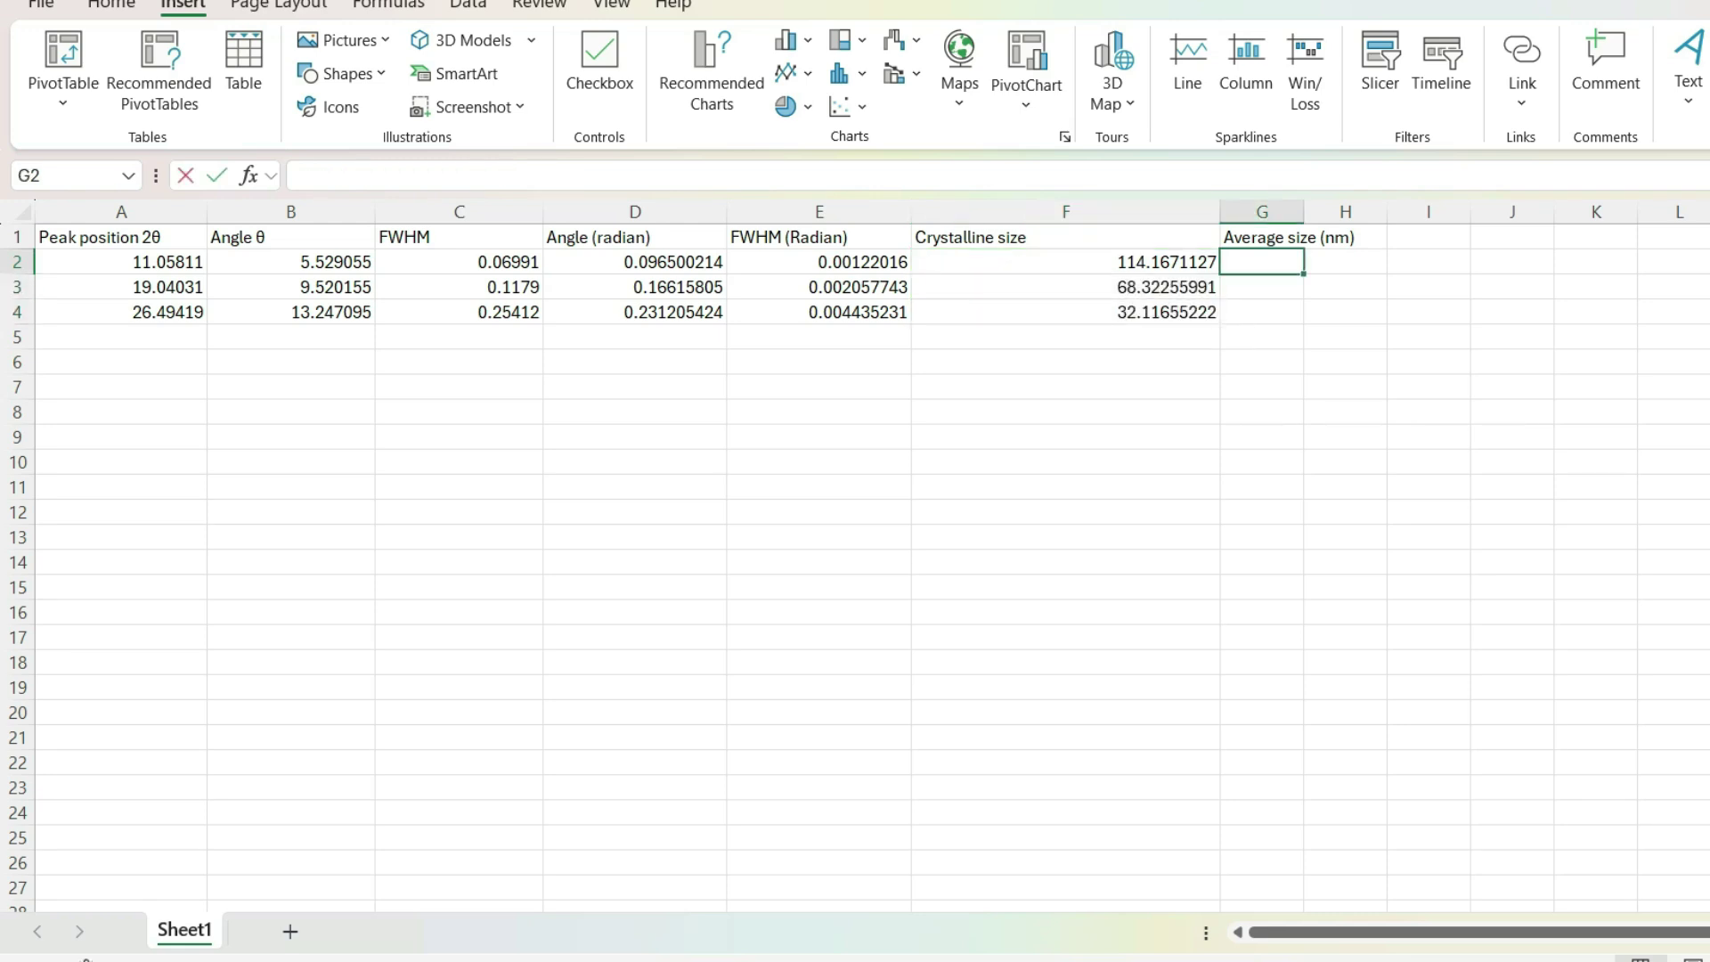
{"action": "type", "text": "Av"}
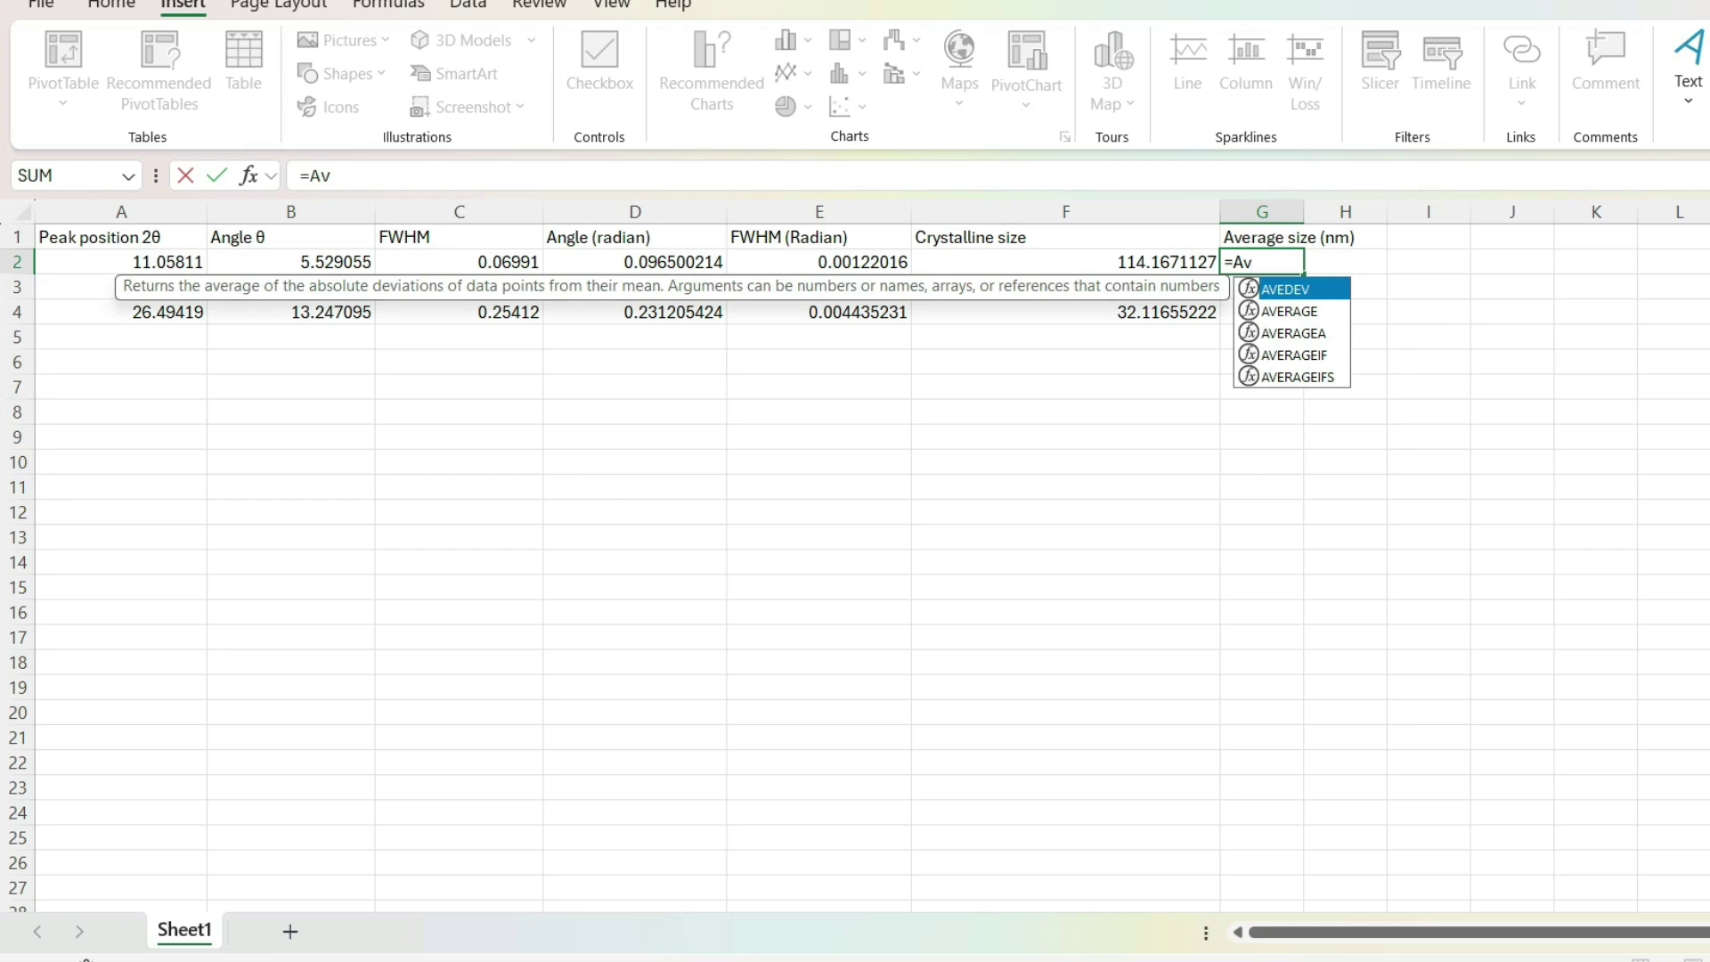
{"action": "key", "text": "Down"}
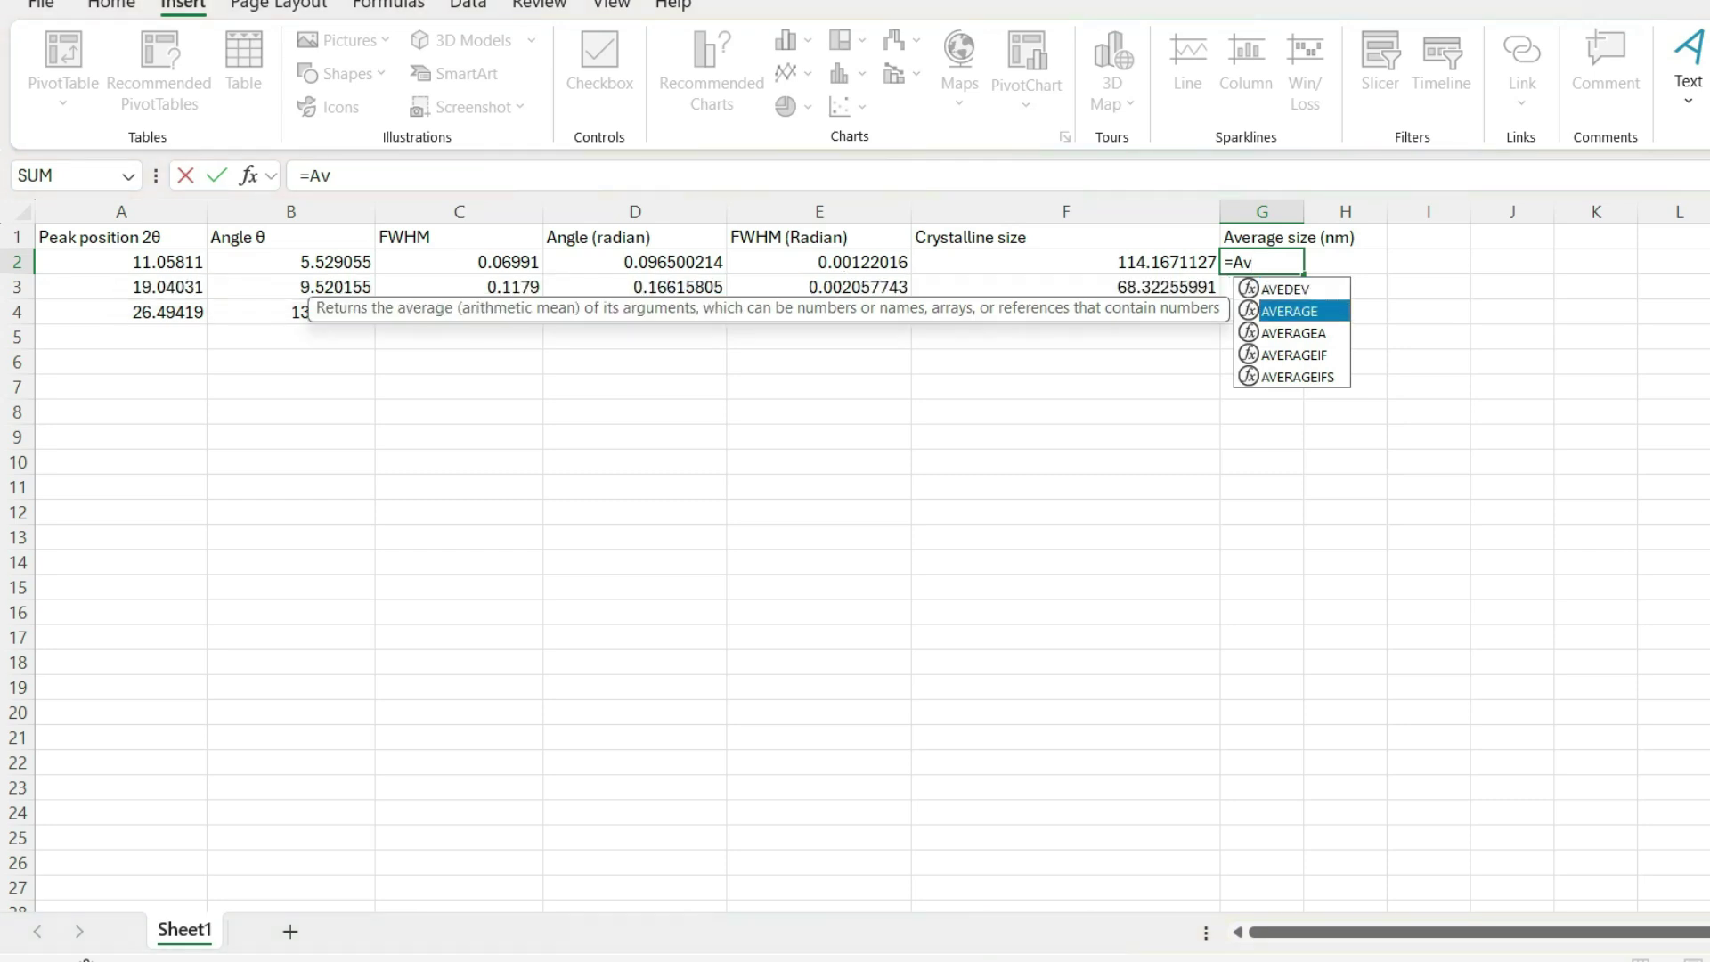
{"action": "key", "text": "Tab"}
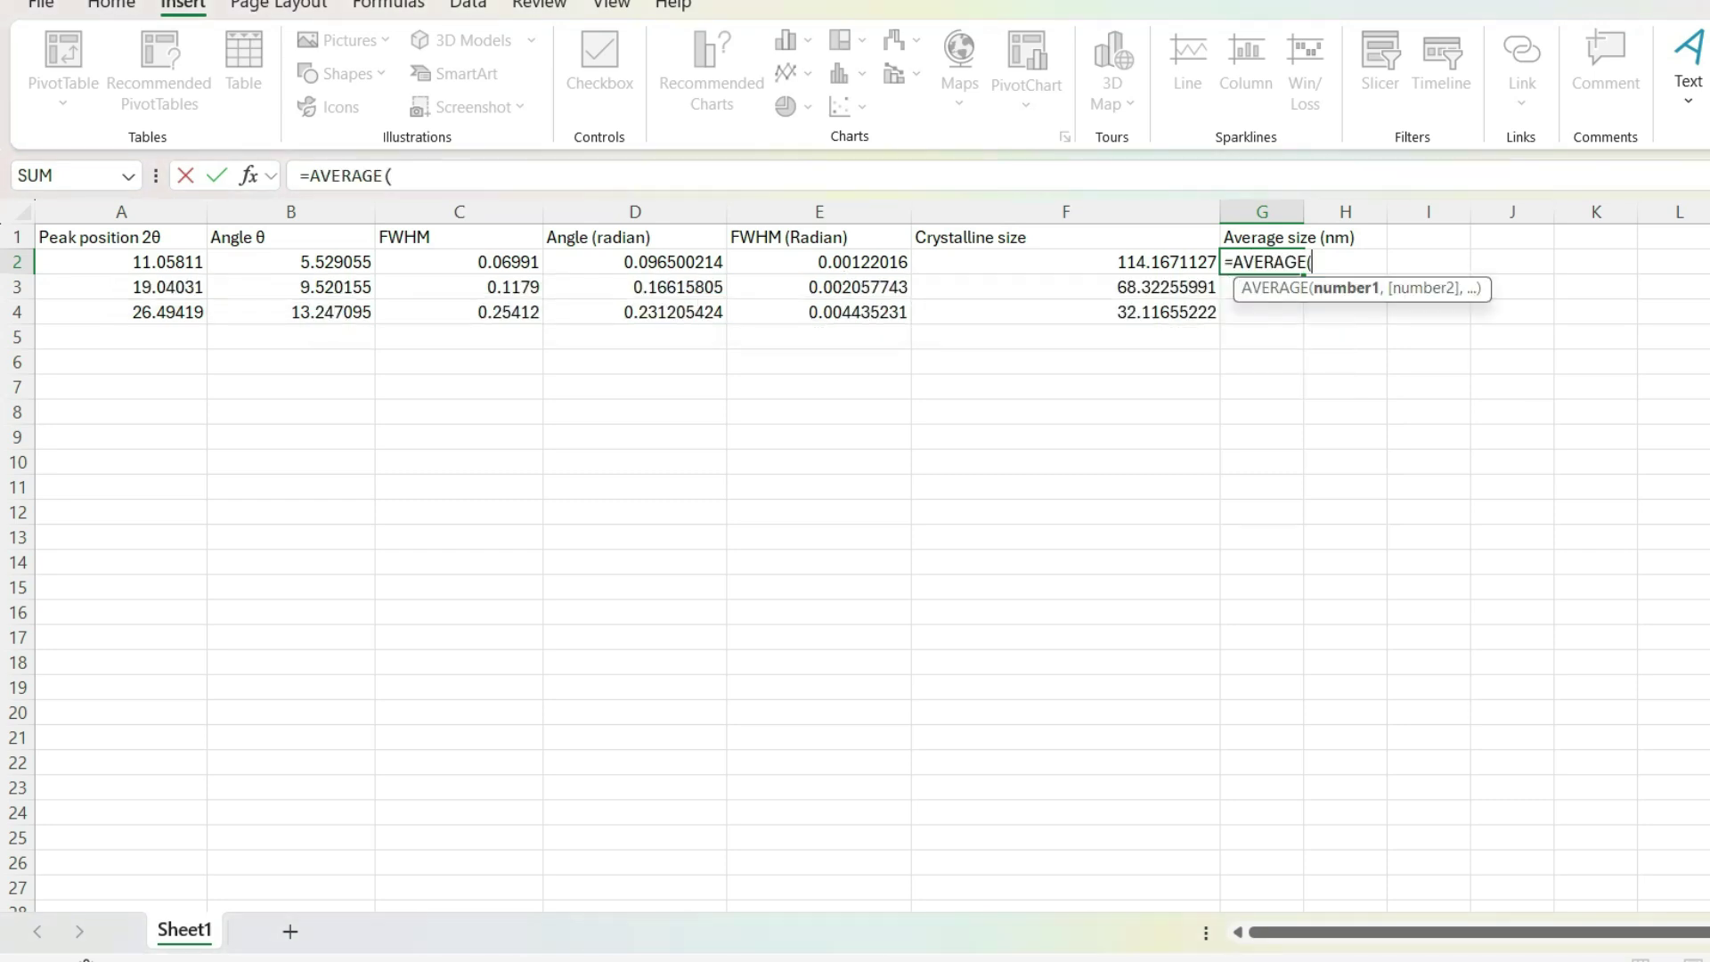
{"action": "left_click_drag", "start_coordinate": [1158, 262], "coordinate": [1207, 312]}
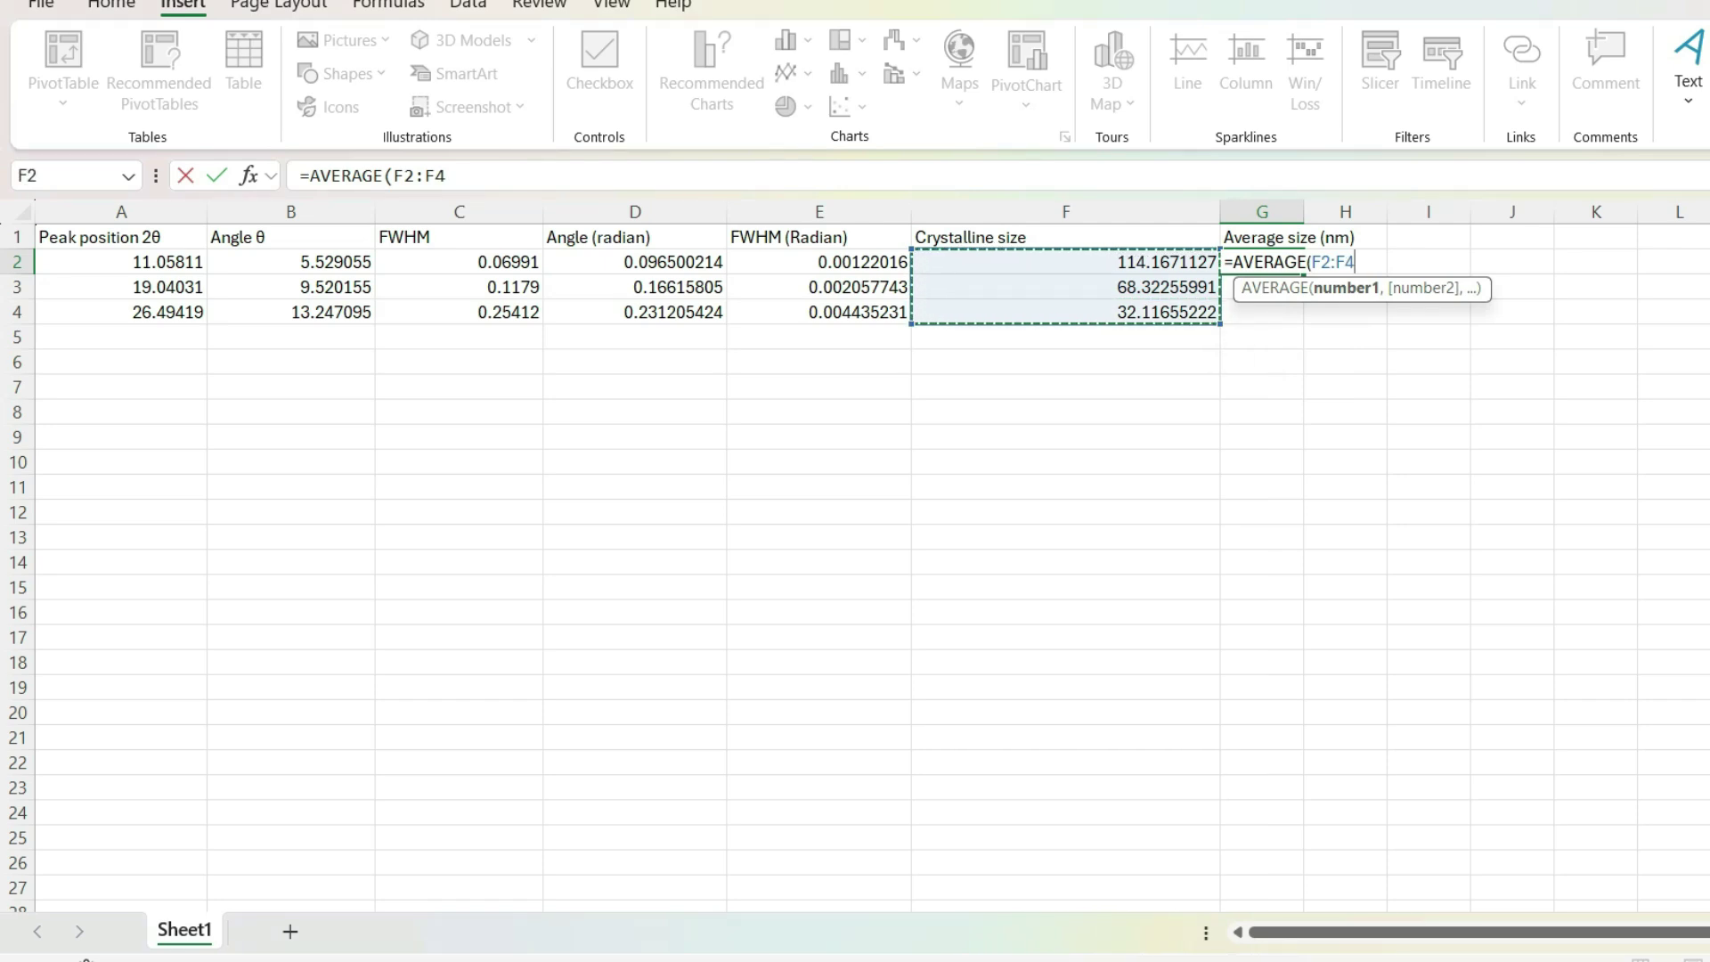
{"action": "type", "text": ")"}
{"action": "key", "text": "Return"}
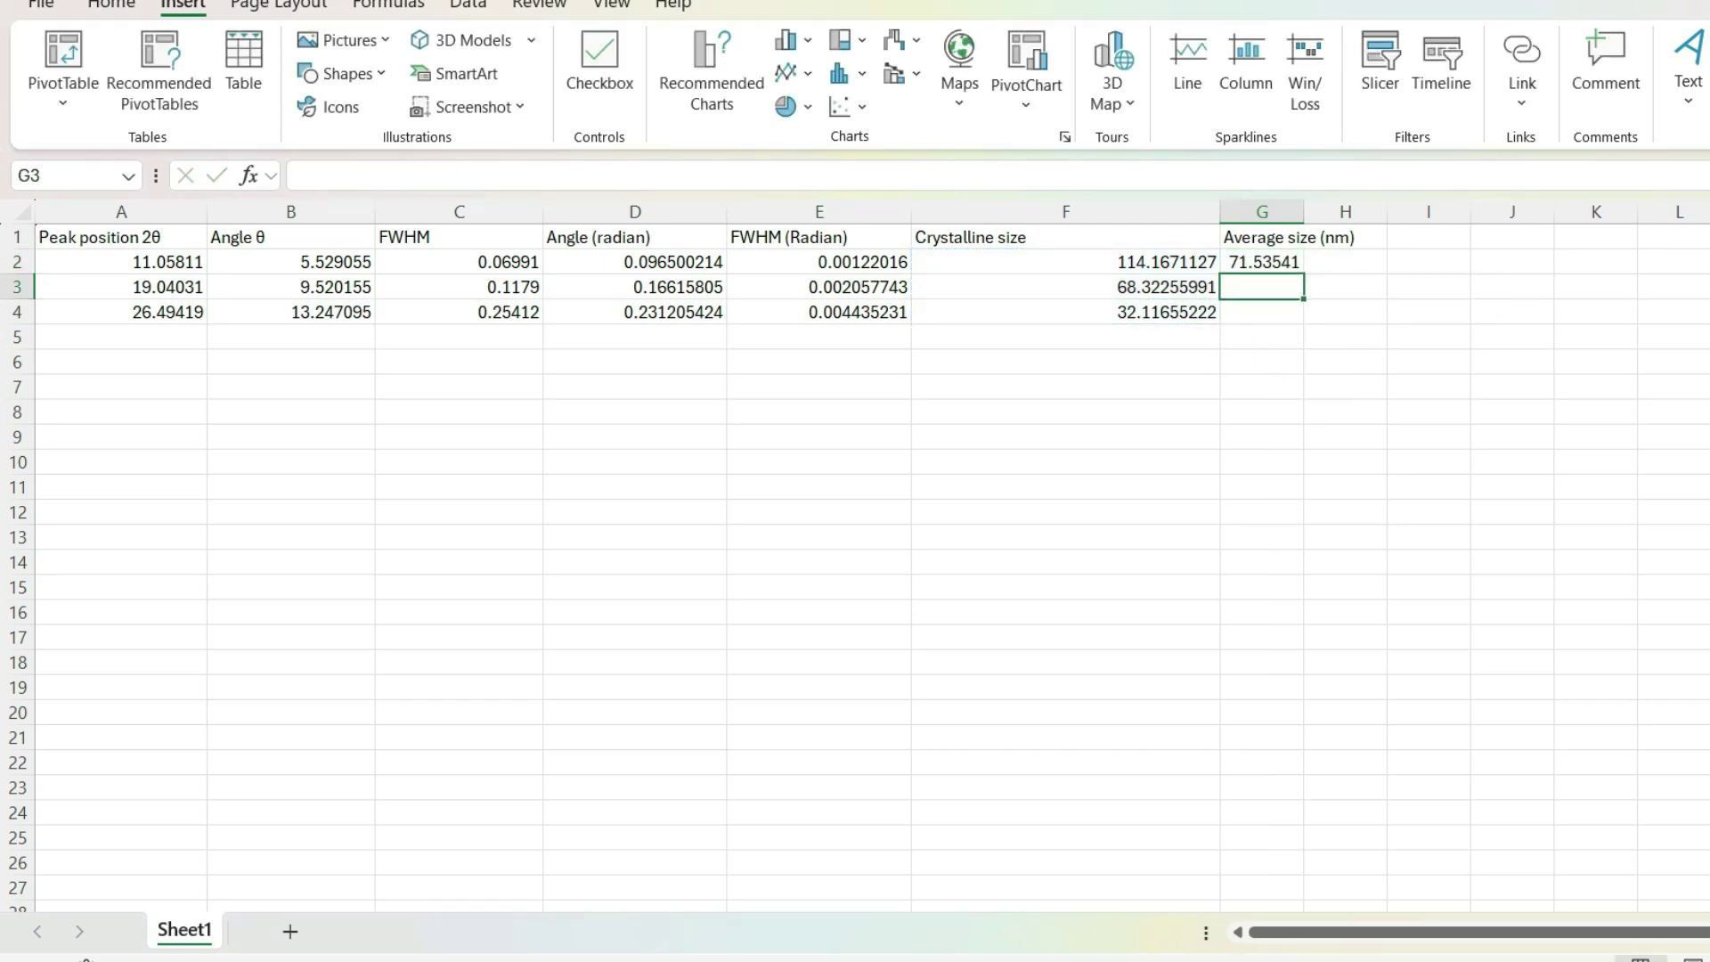